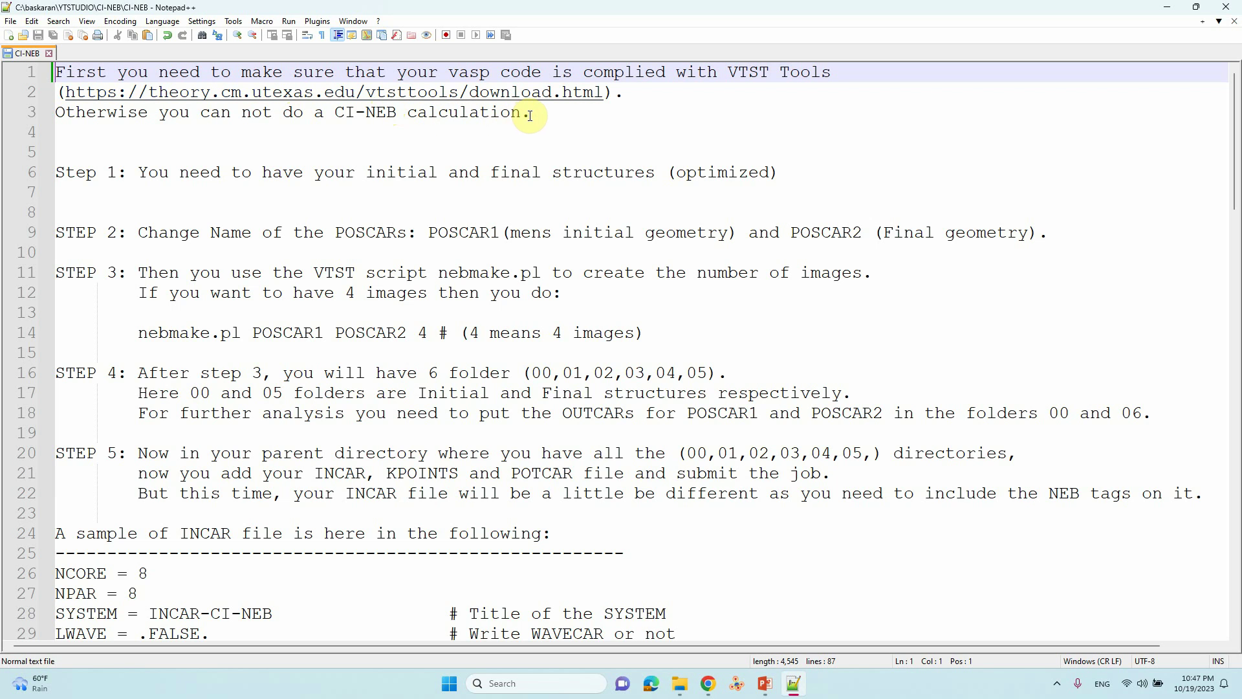
Place the caret at the end of line 3, then on the Step 1 line, and minimize the notes.
left_click(485, 134)
left_click(539, 113)
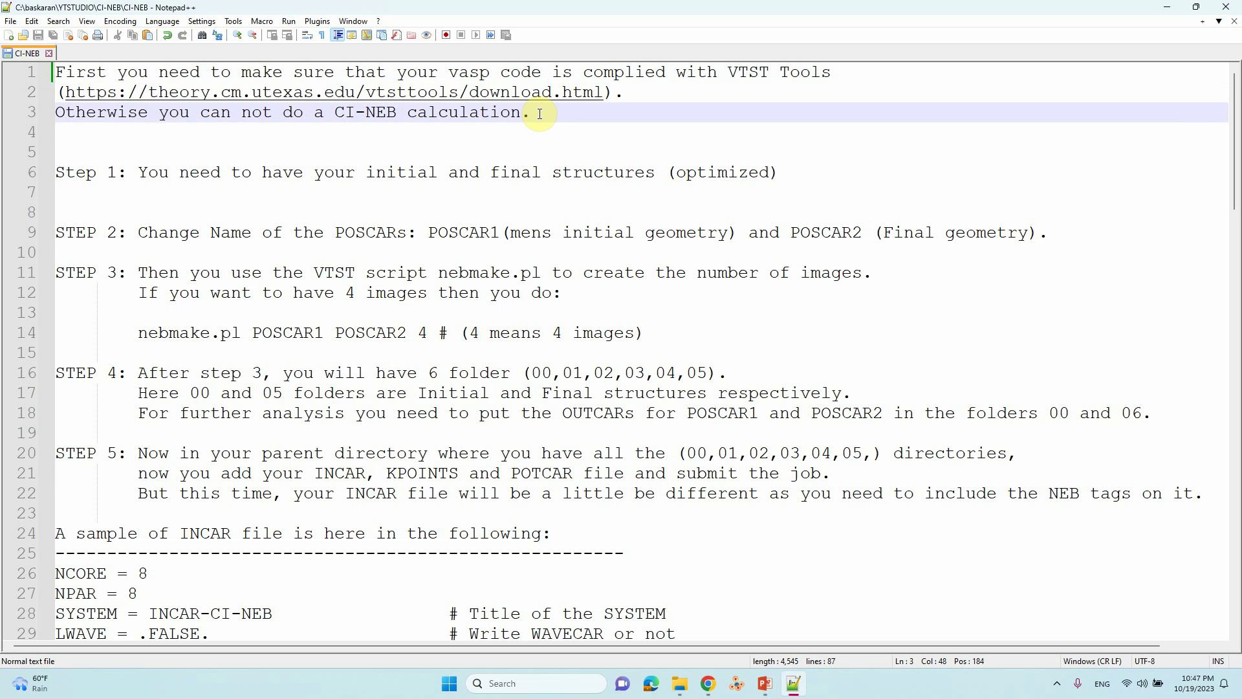
left_click(105, 175)
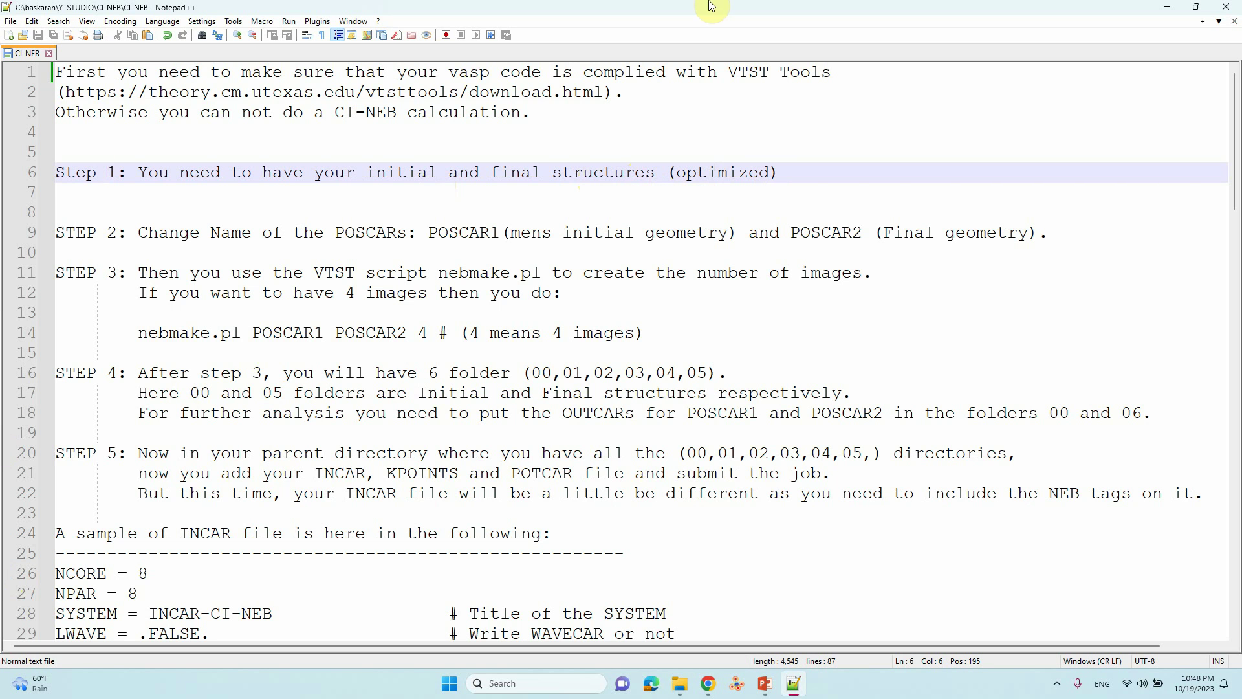
left_click(1163, 8)
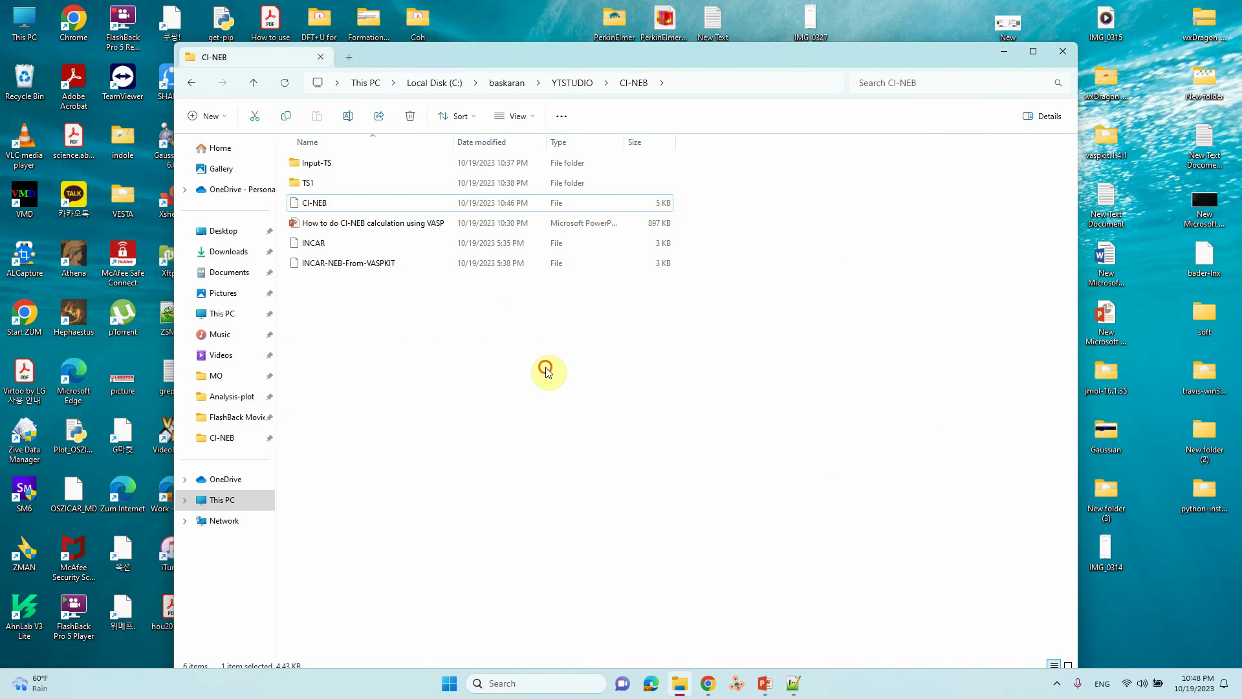
Open the TS1 folder and select POSCAR1 and POSCAR2.
double_click(323, 162)
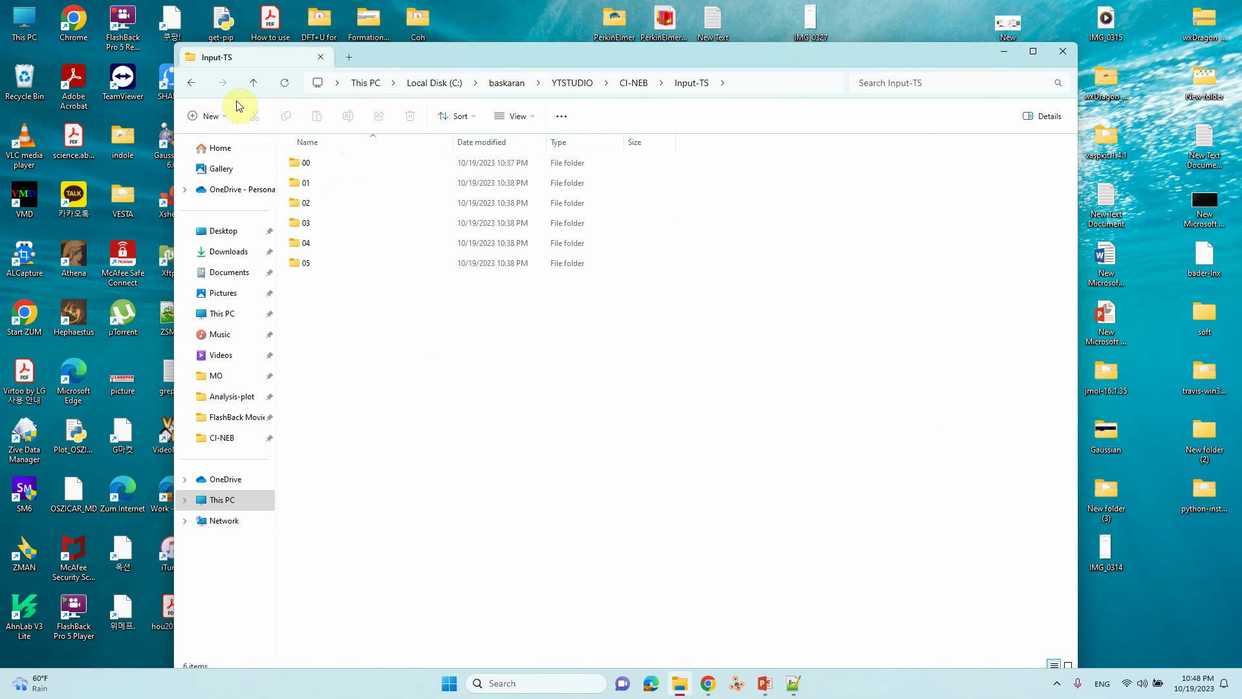
left_click(253, 82)
double_click(308, 182)
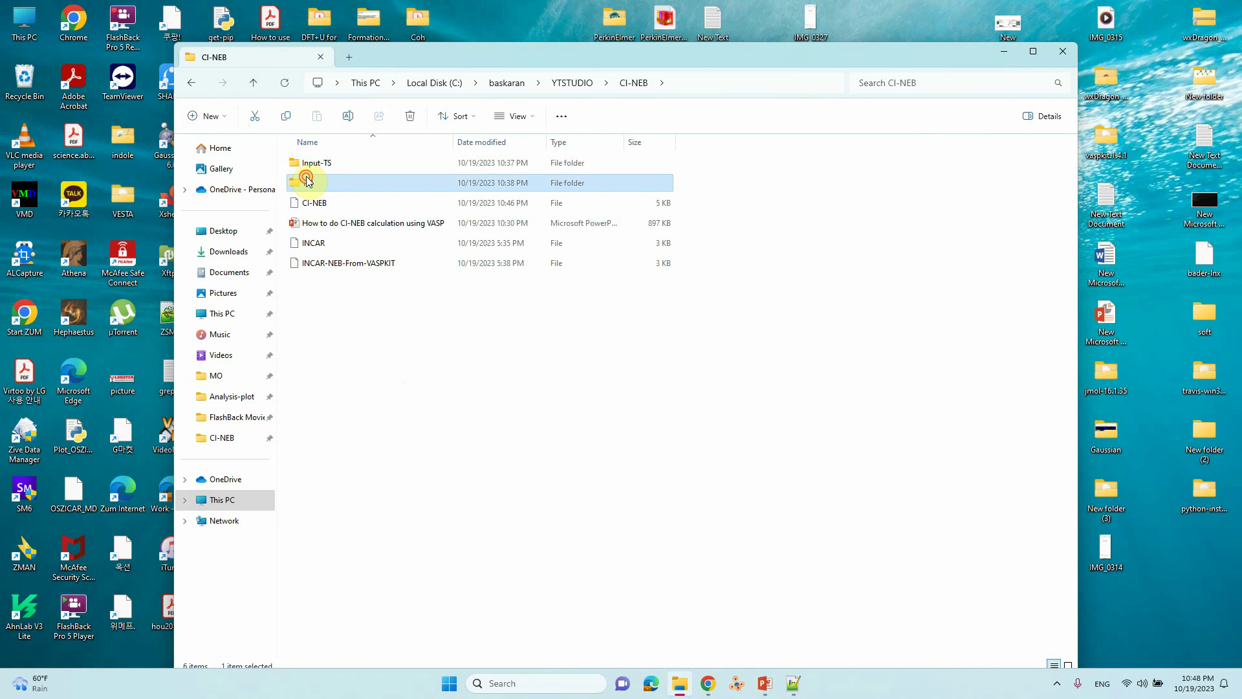
left_click(326, 463)
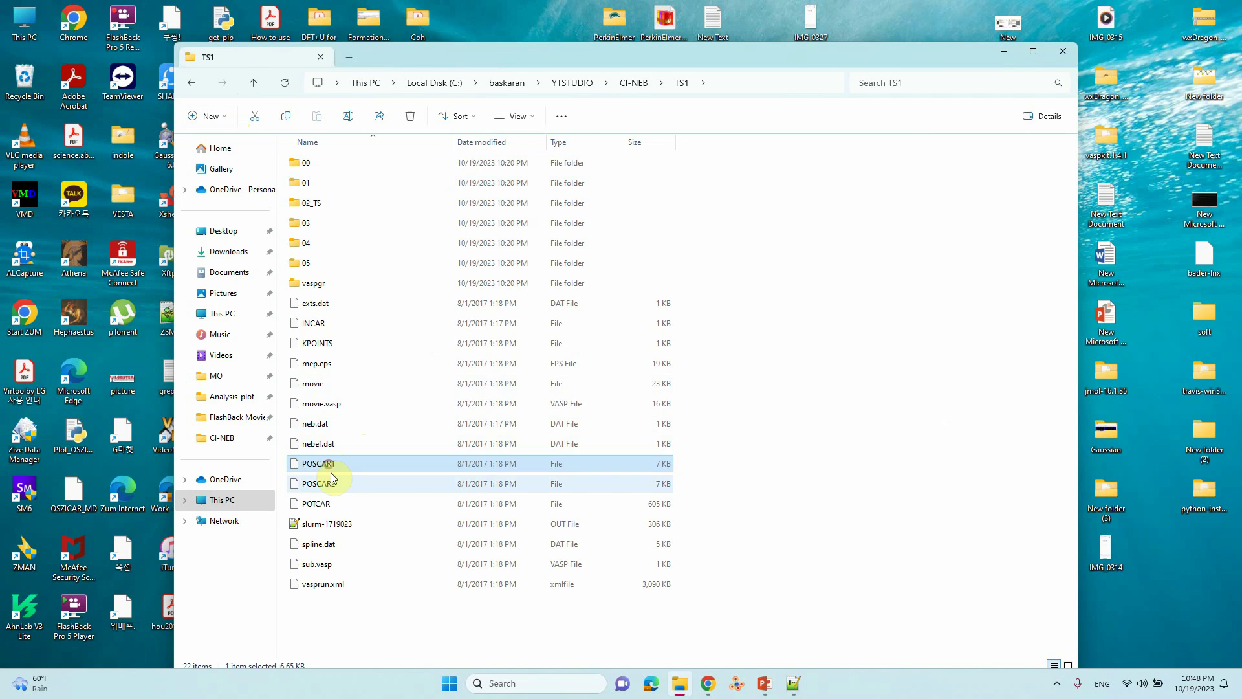
left_click(334, 485, "shift")
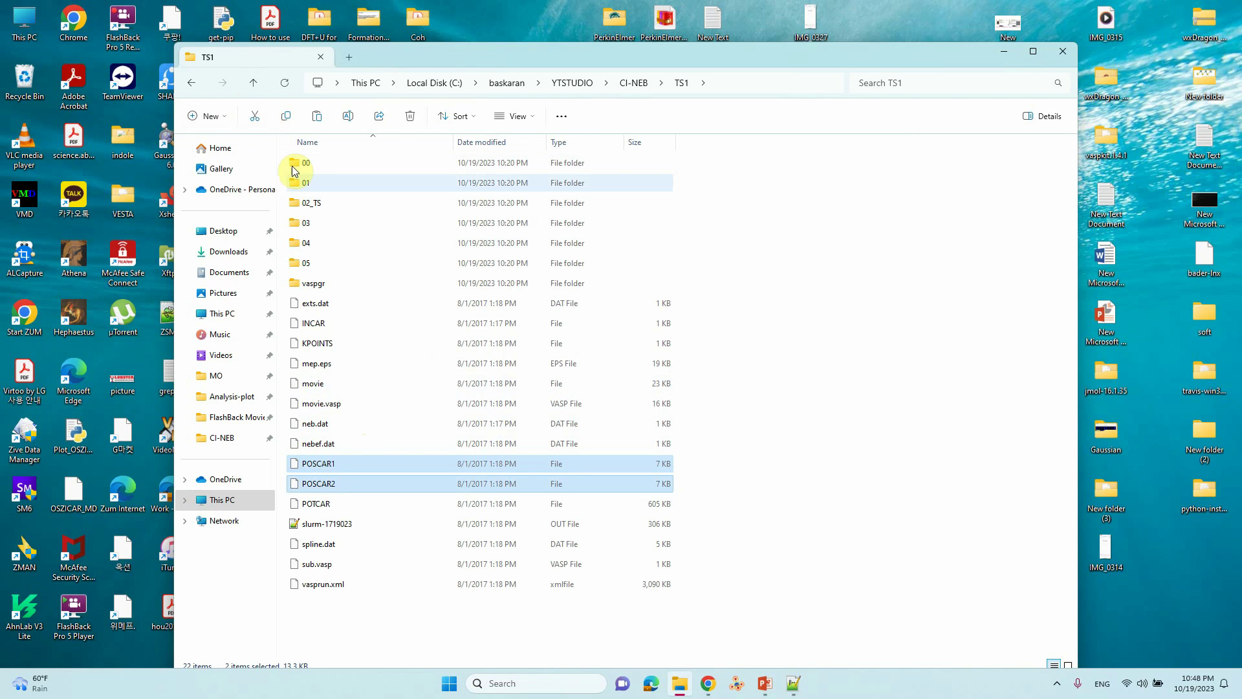
Paste POSCAR1 and POSCAR2 into the Input-TS folder and bring up VESTA.
left_click(253, 82)
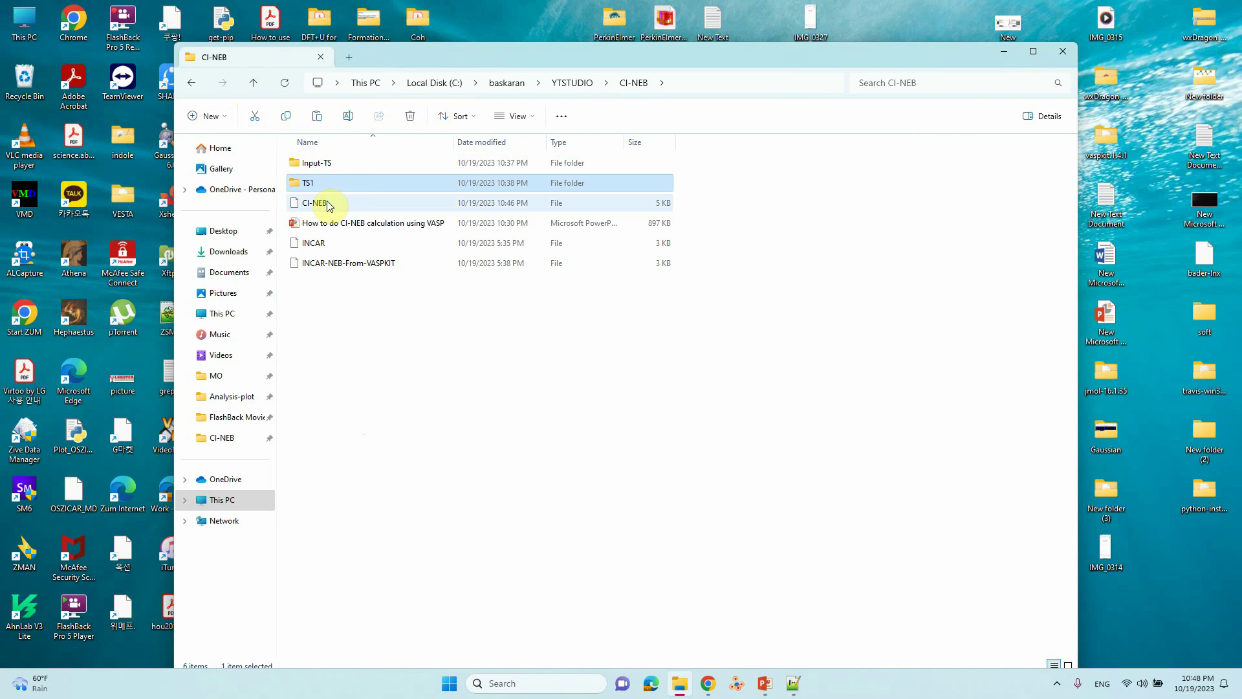
double_click(310, 163)
key("ctrl+v")
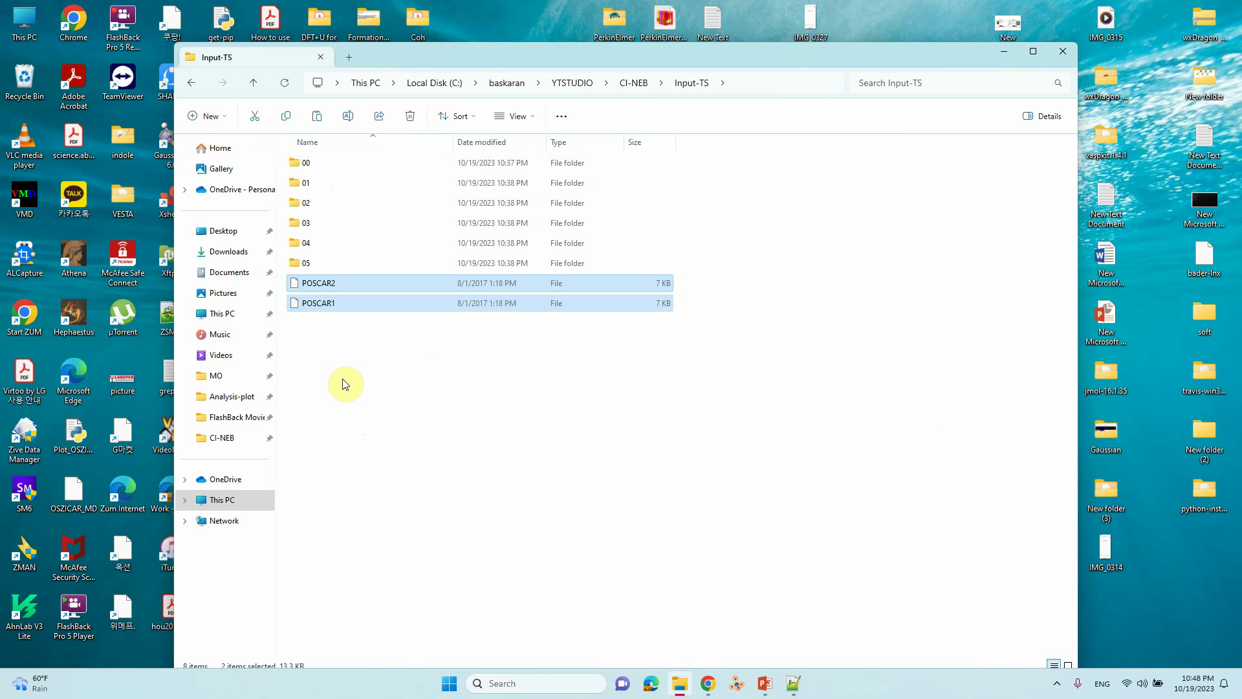
left_click(343, 375)
left_click(330, 301)
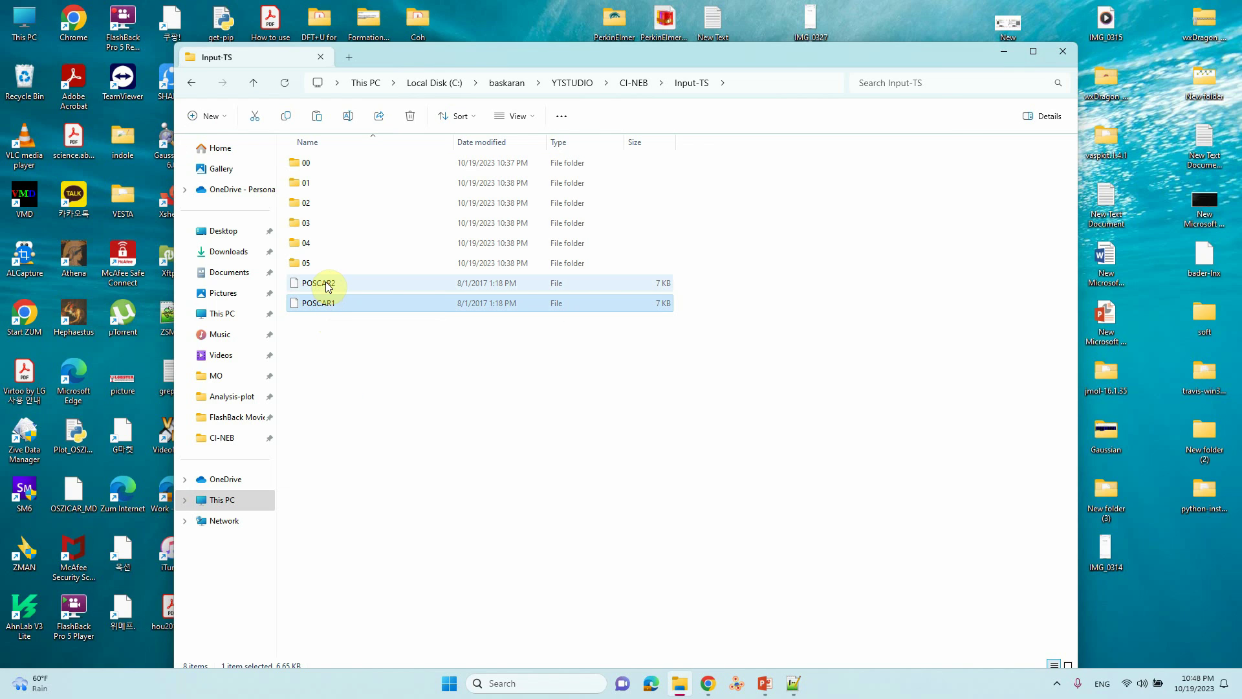
left_click(408, 411)
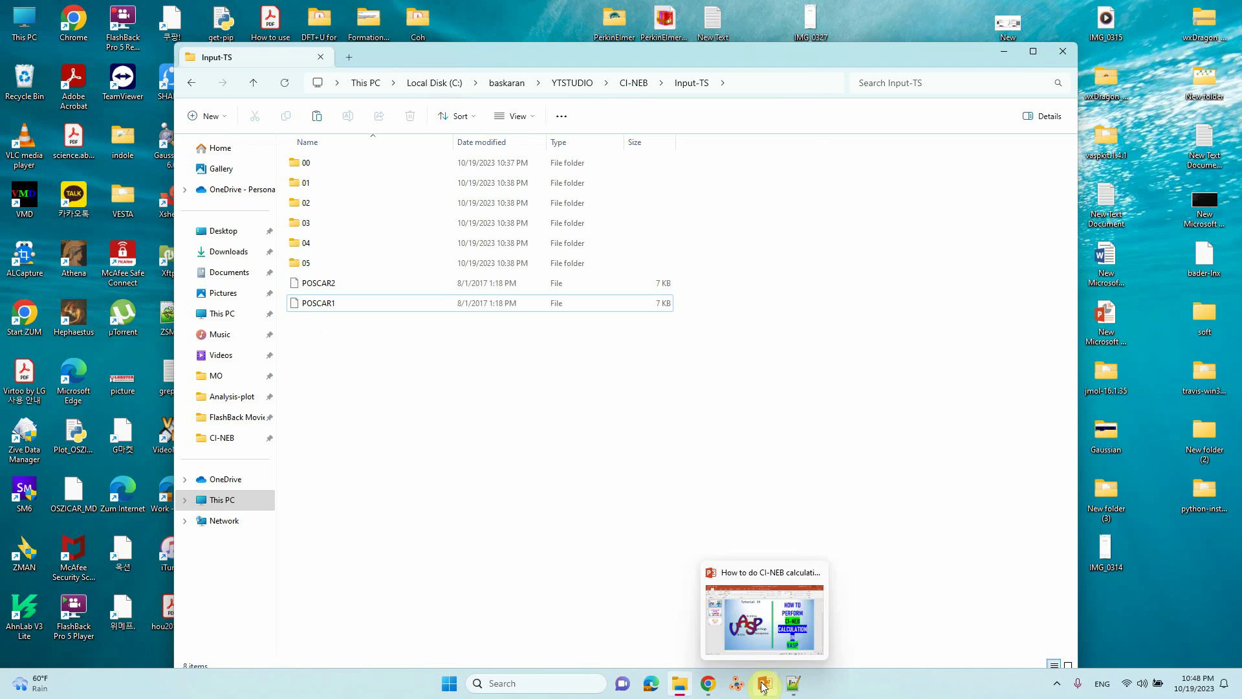
left_click(740, 684)
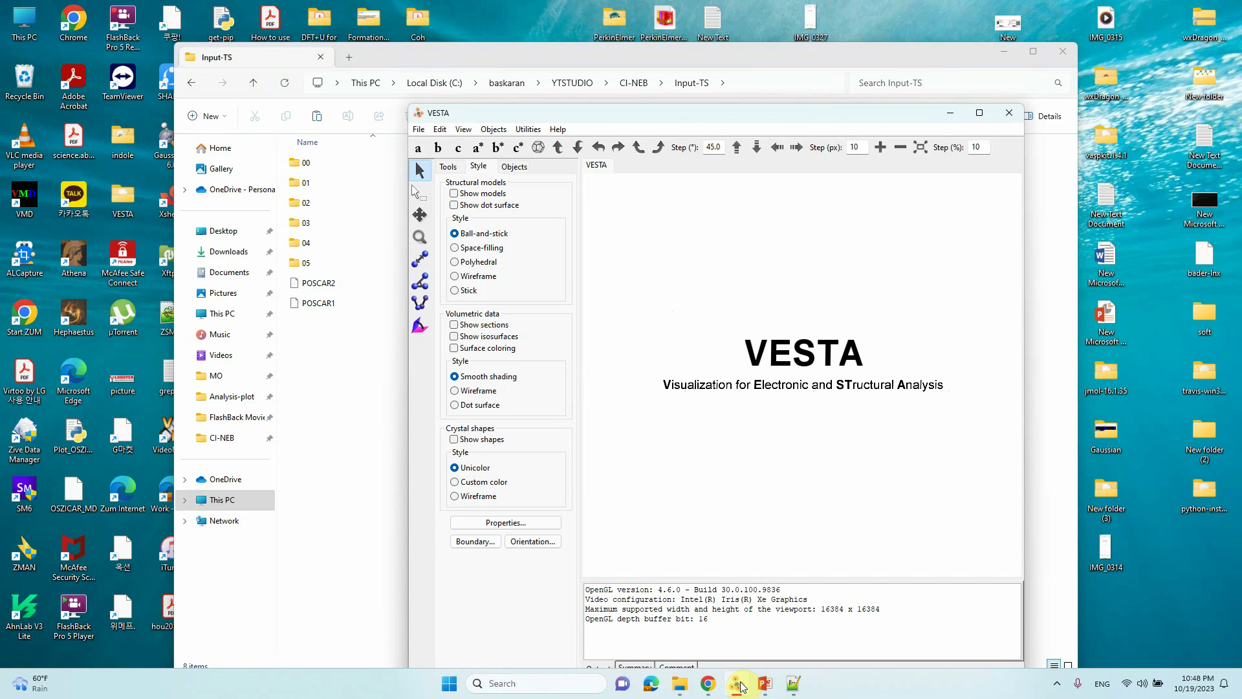
Load POSCAR1 and POSCAR2 into VESTA as separate structures, viewed along the b and a axes.
left_click_drag(355, 297, 711, 338)
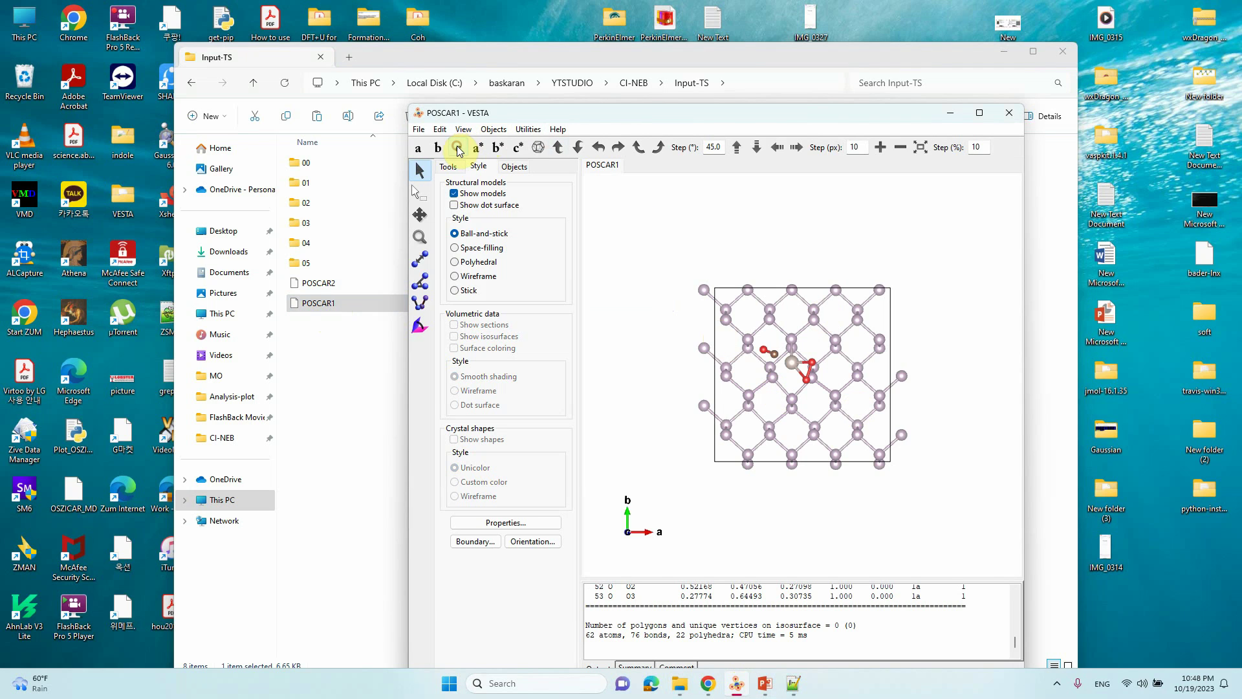
left_click(440, 149)
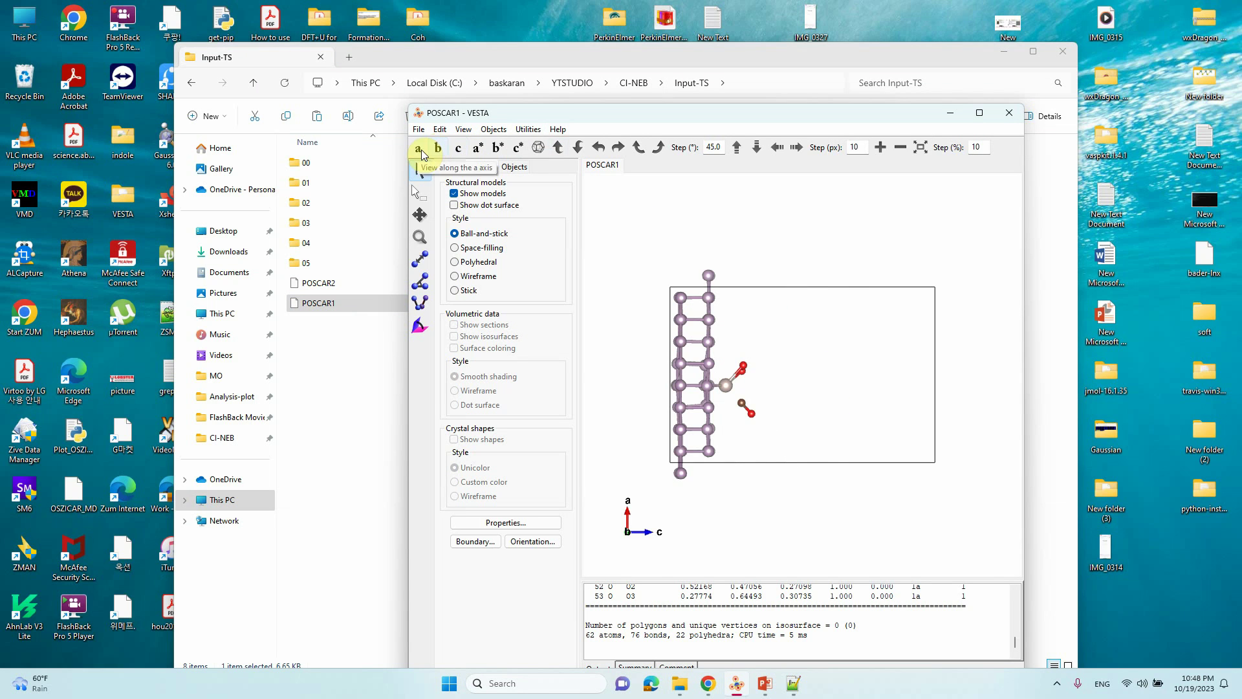
left_click(418, 149)
left_click_drag(349, 282, 527, 297)
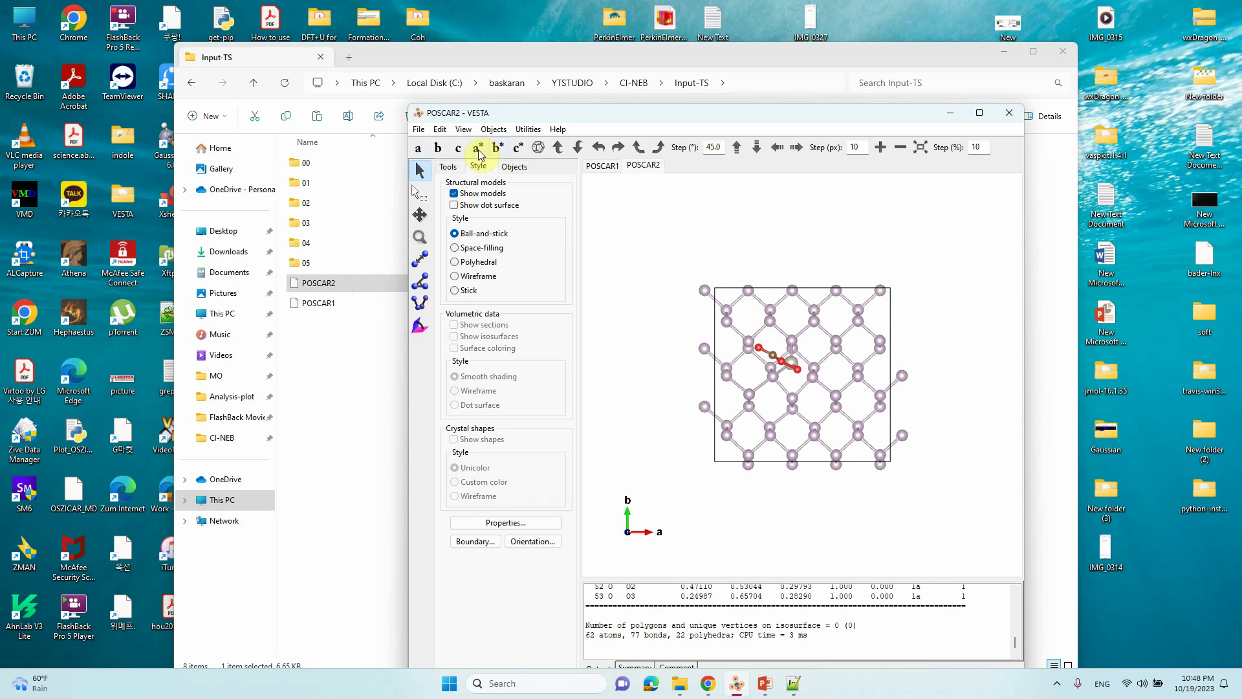
left_click(418, 149)
Select POSCAR1's grey atom–surface bond and compare it with POSCAR2 by switching between them.
left_click(605, 167)
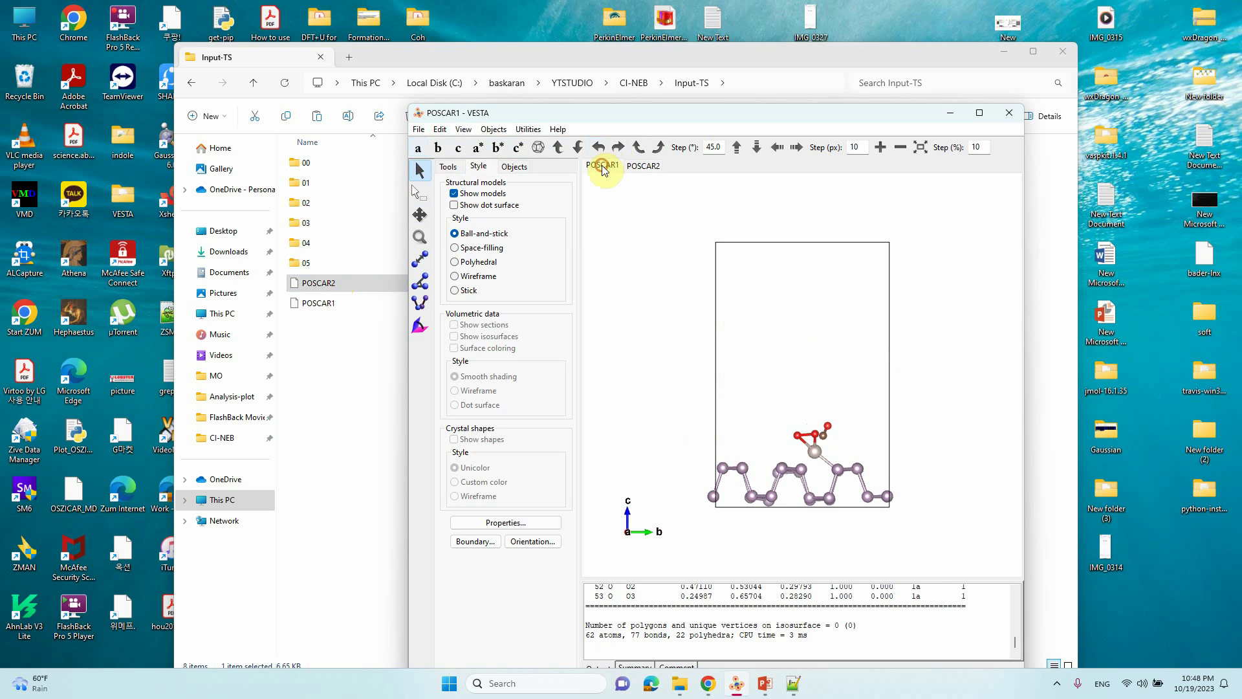
left_click(824, 452)
left_click(643, 166)
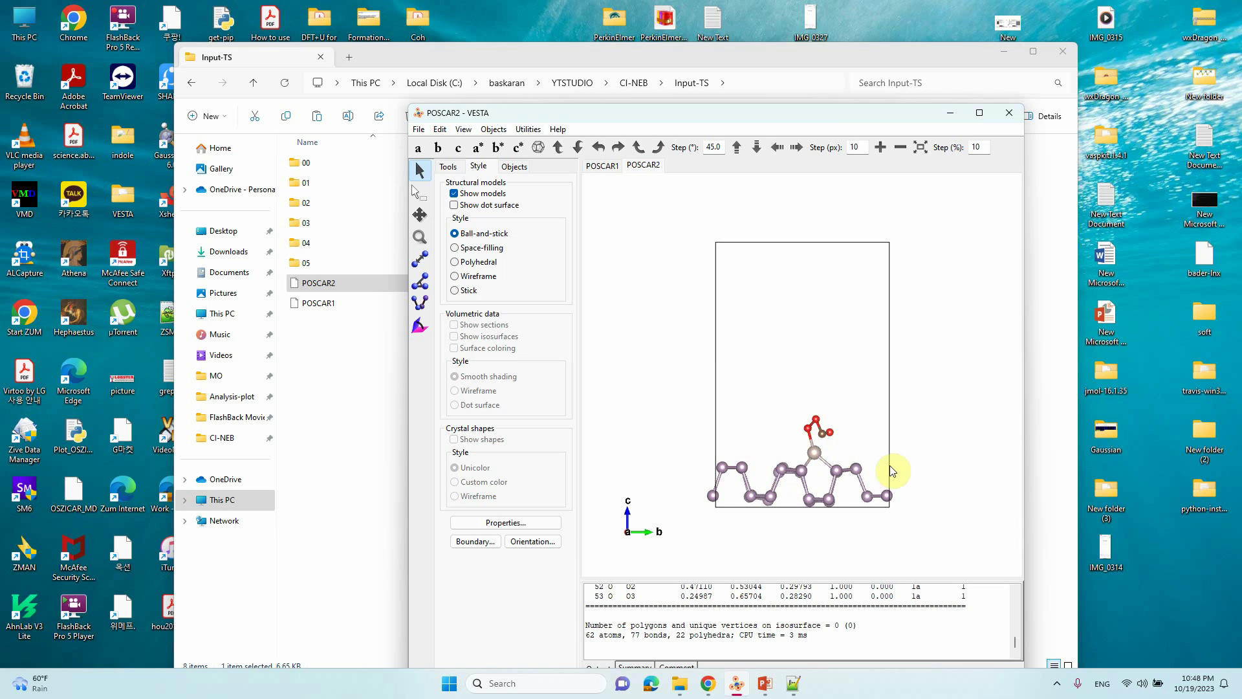
left_click(596, 167)
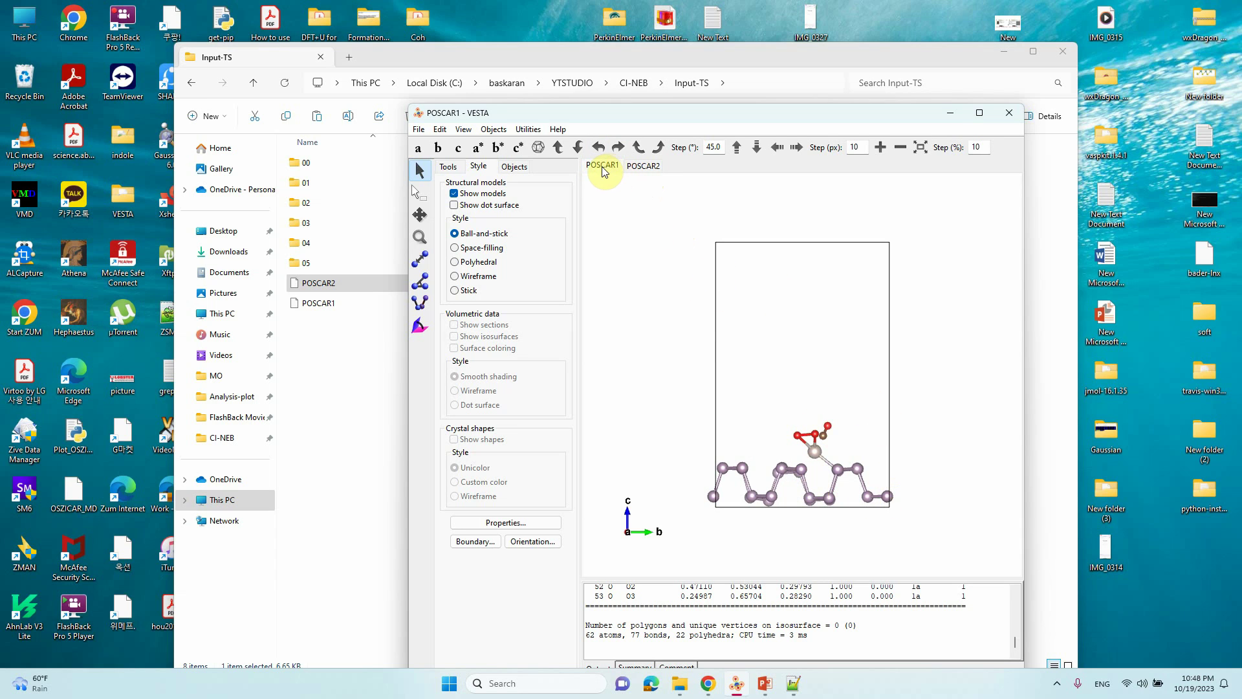
left_click(643, 166)
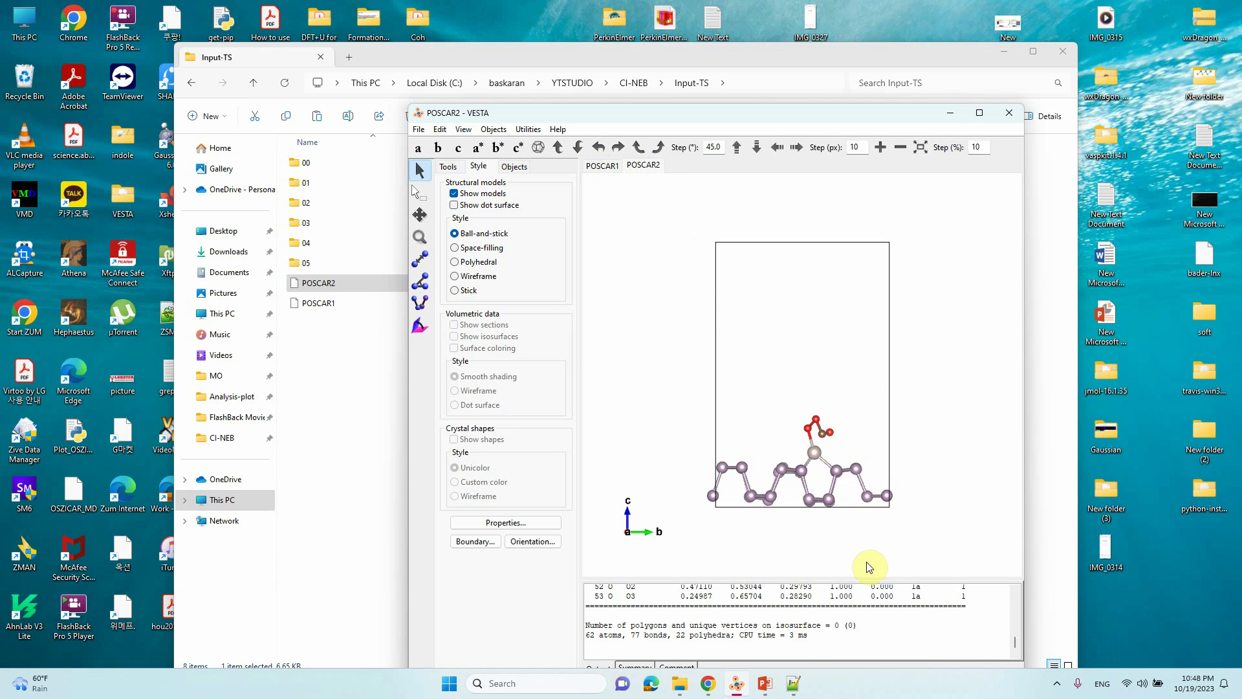
Minimize VESTA, clear the Input-TS selection and return to the CI-NEB notes.
left_click(951, 114)
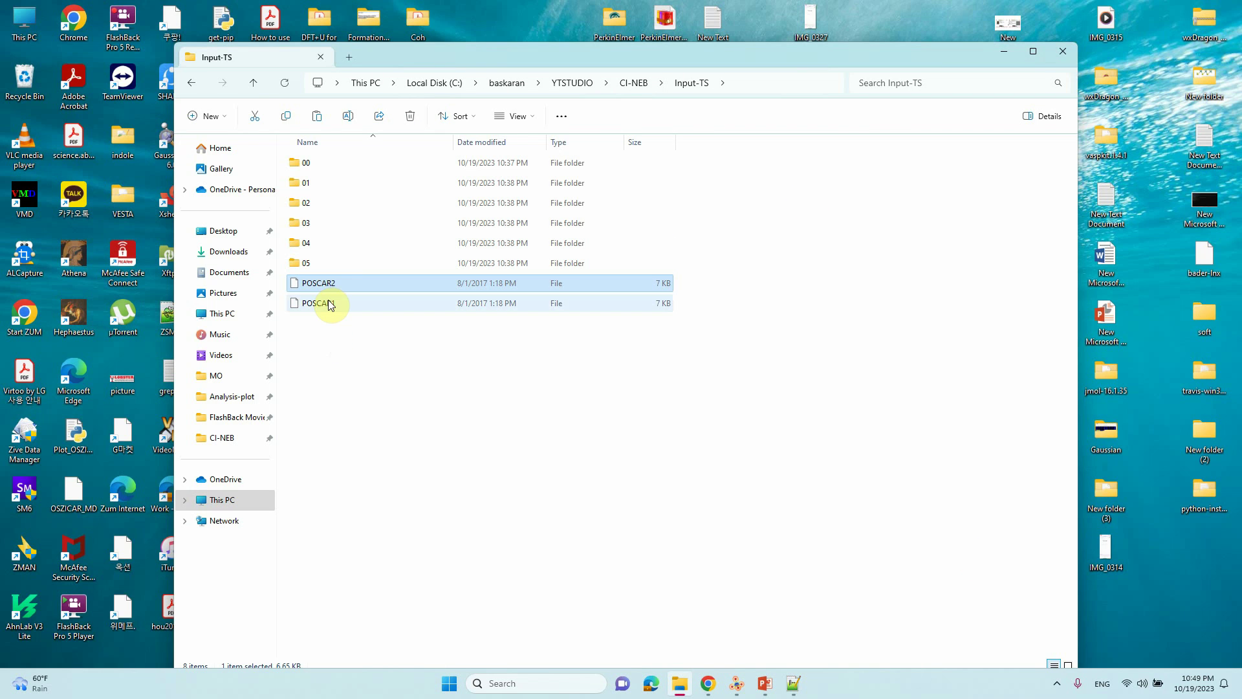
left_click(353, 379)
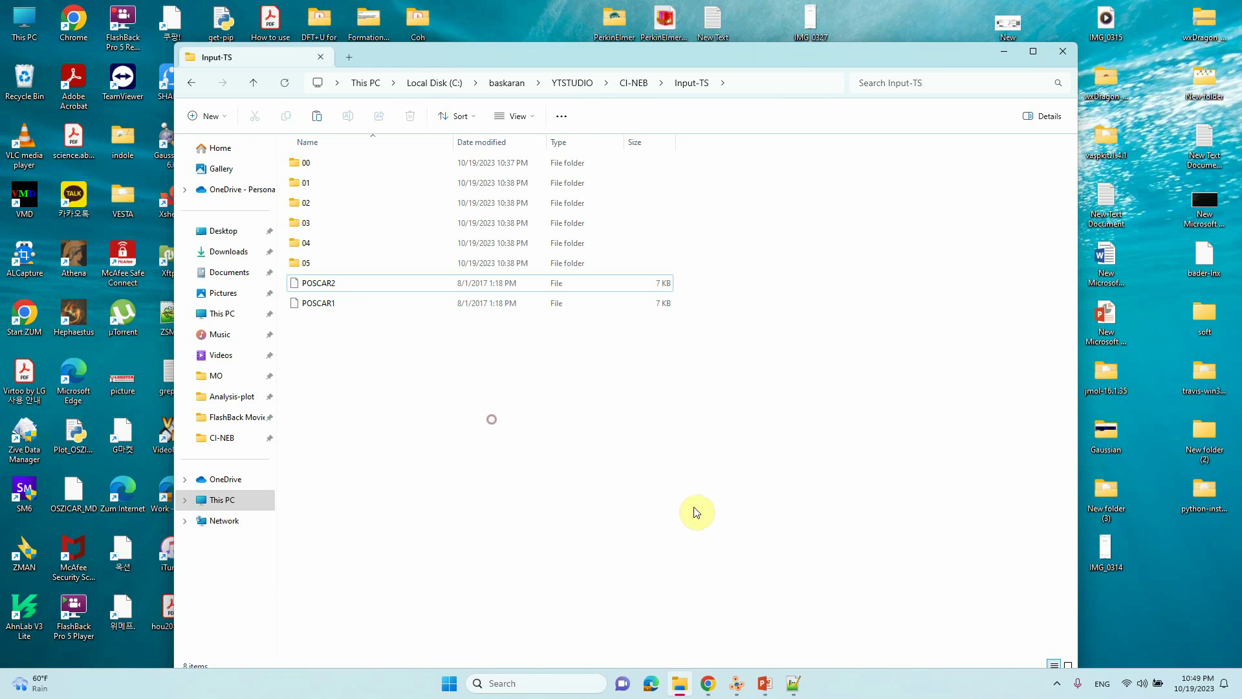
left_click(793, 684)
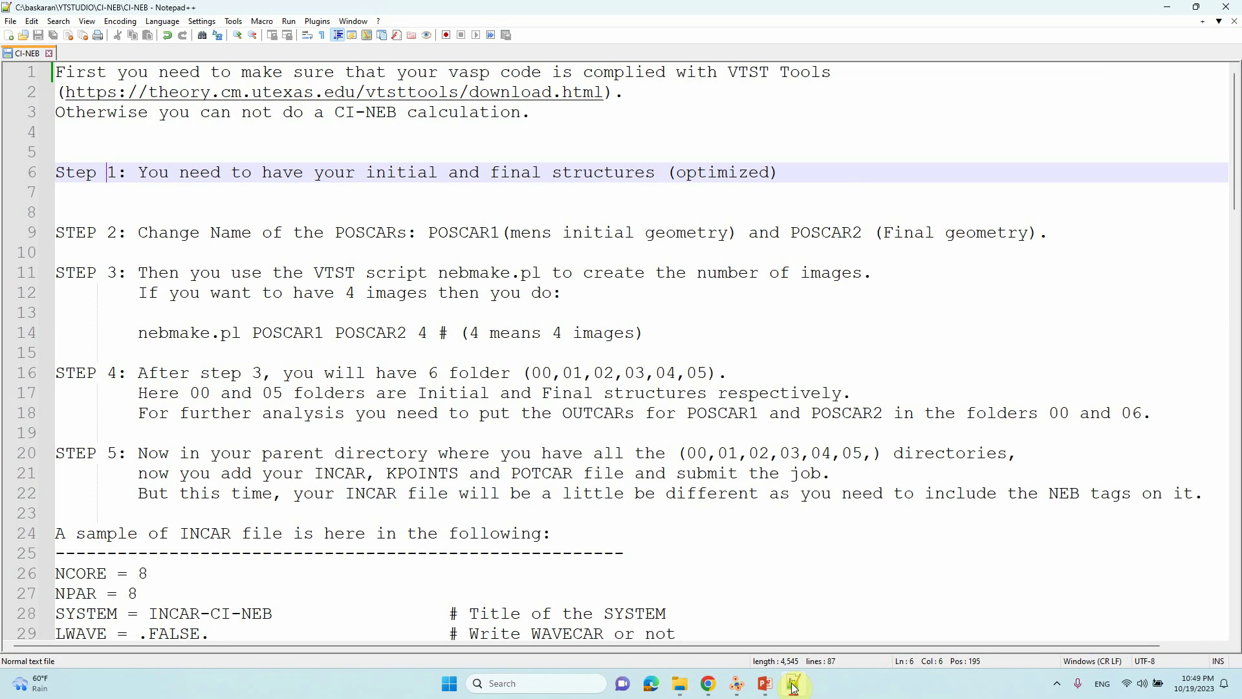
left_click(76, 233)
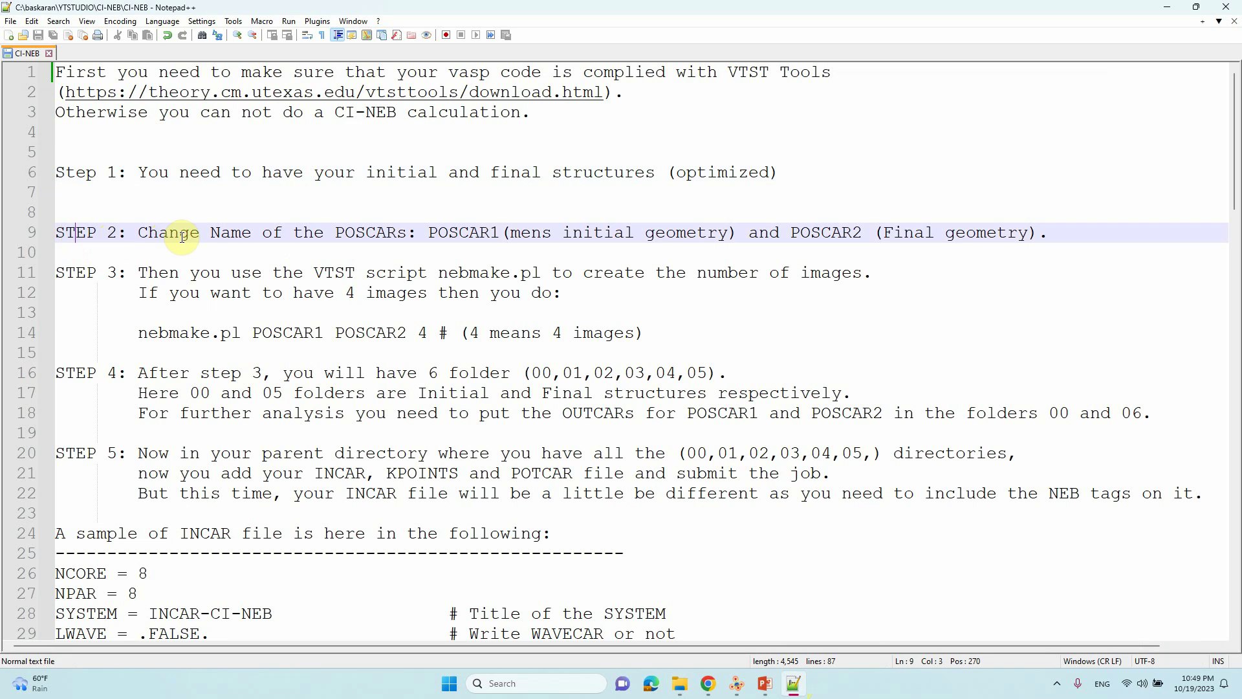
left_click(221, 234)
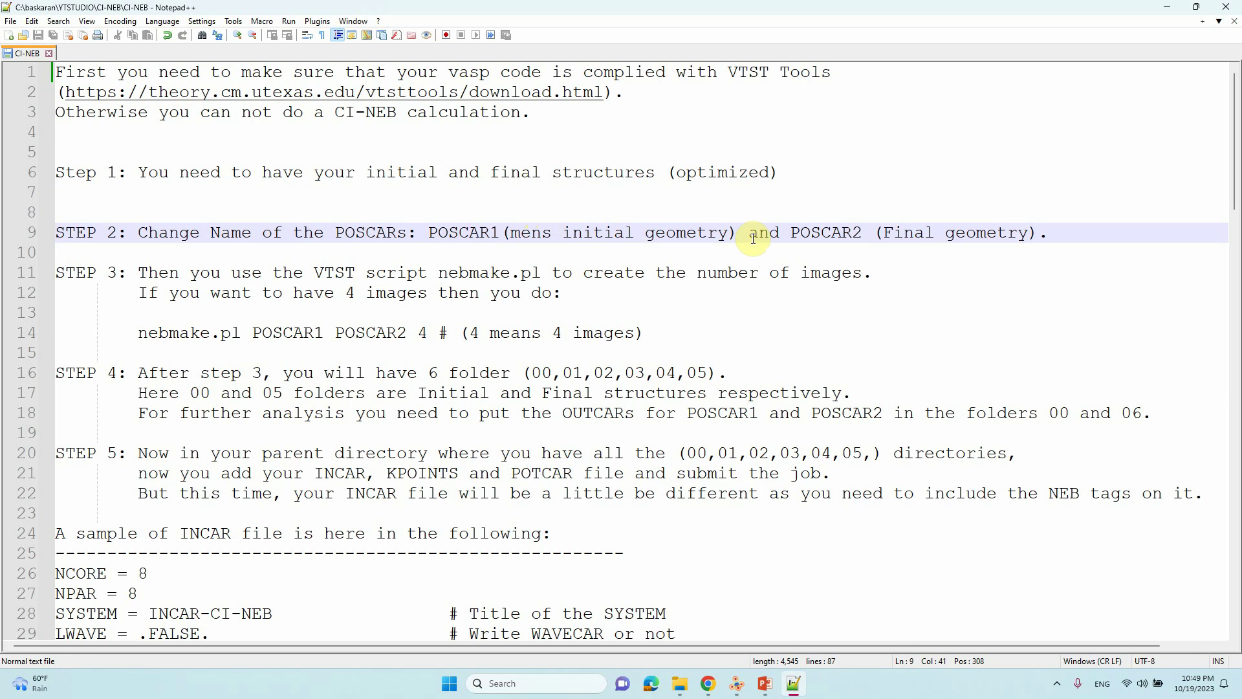
left_click(820, 235)
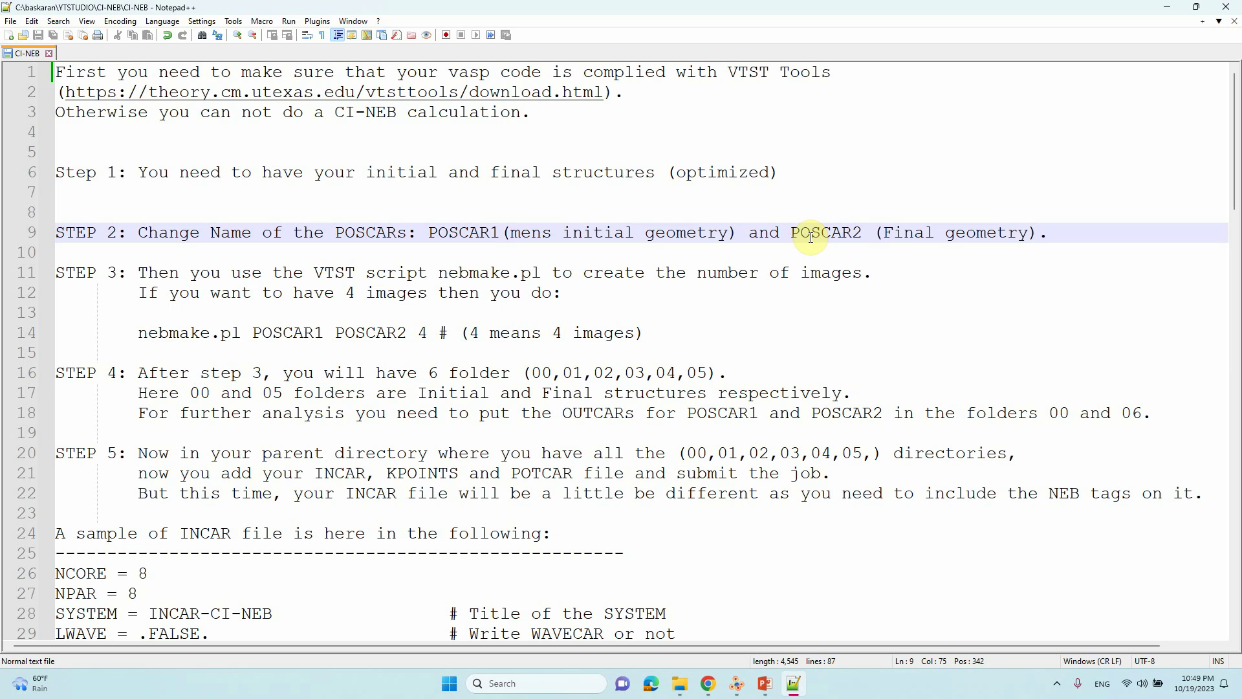
left_click(112, 274)
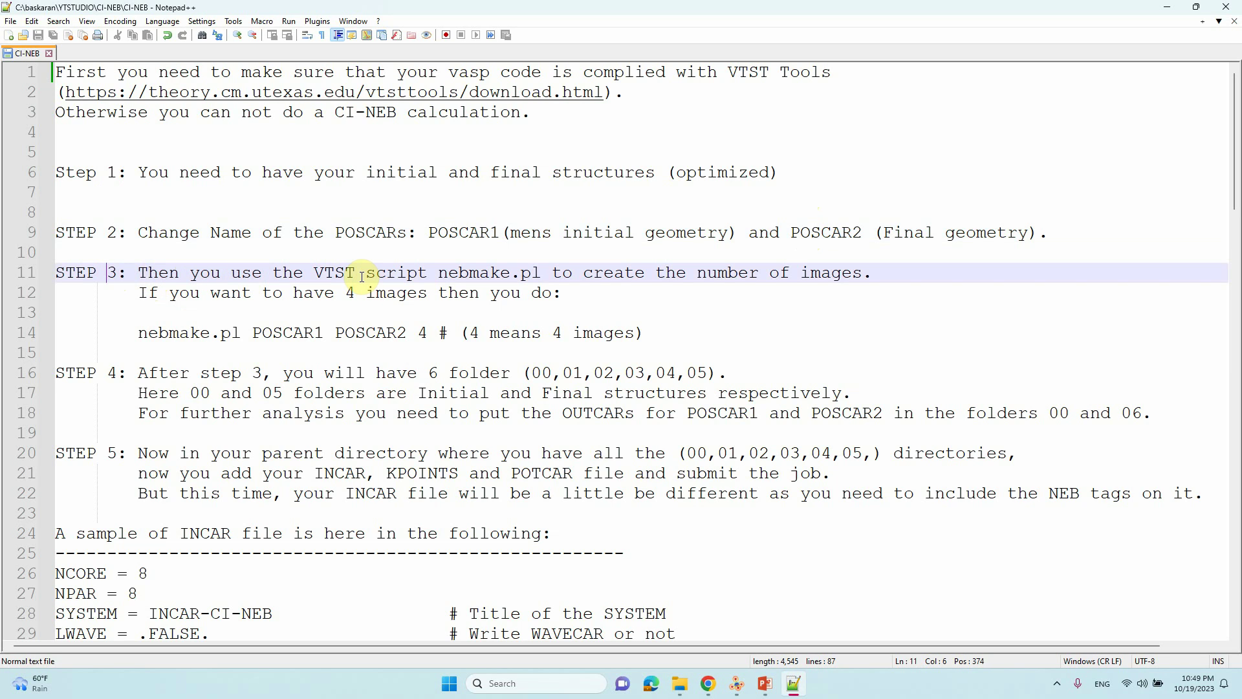
left_click_drag(438, 274, 539, 275)
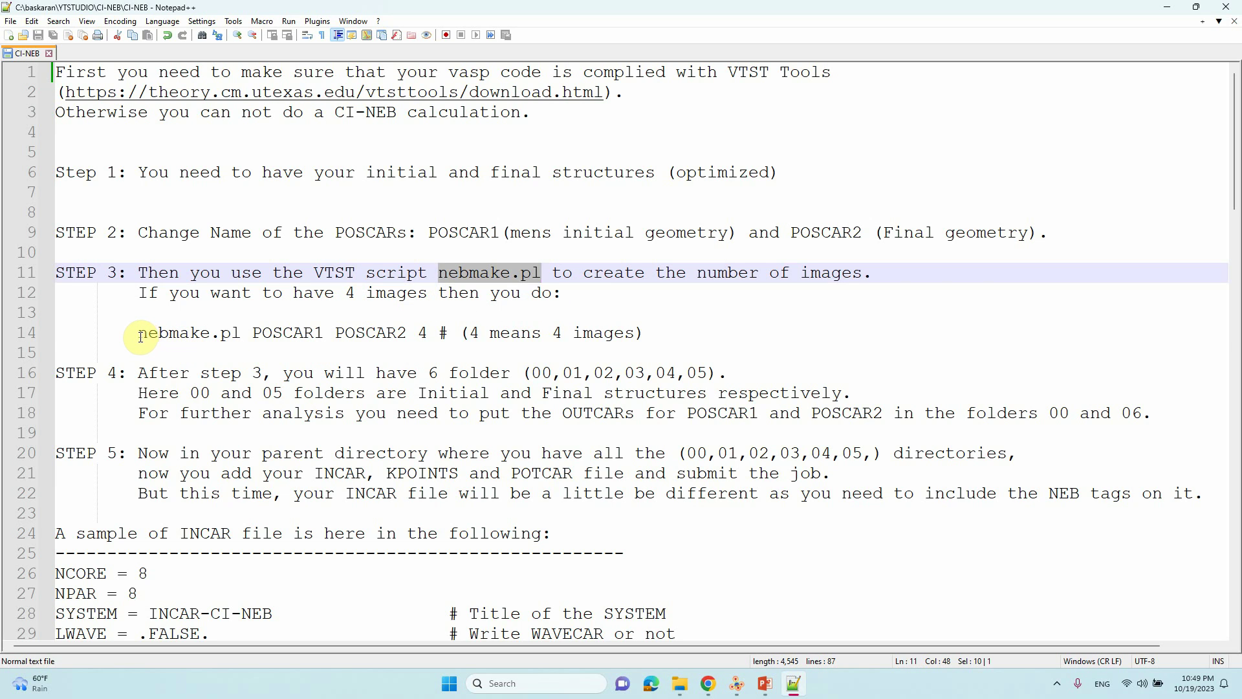
left_click_drag(140, 336, 235, 336)
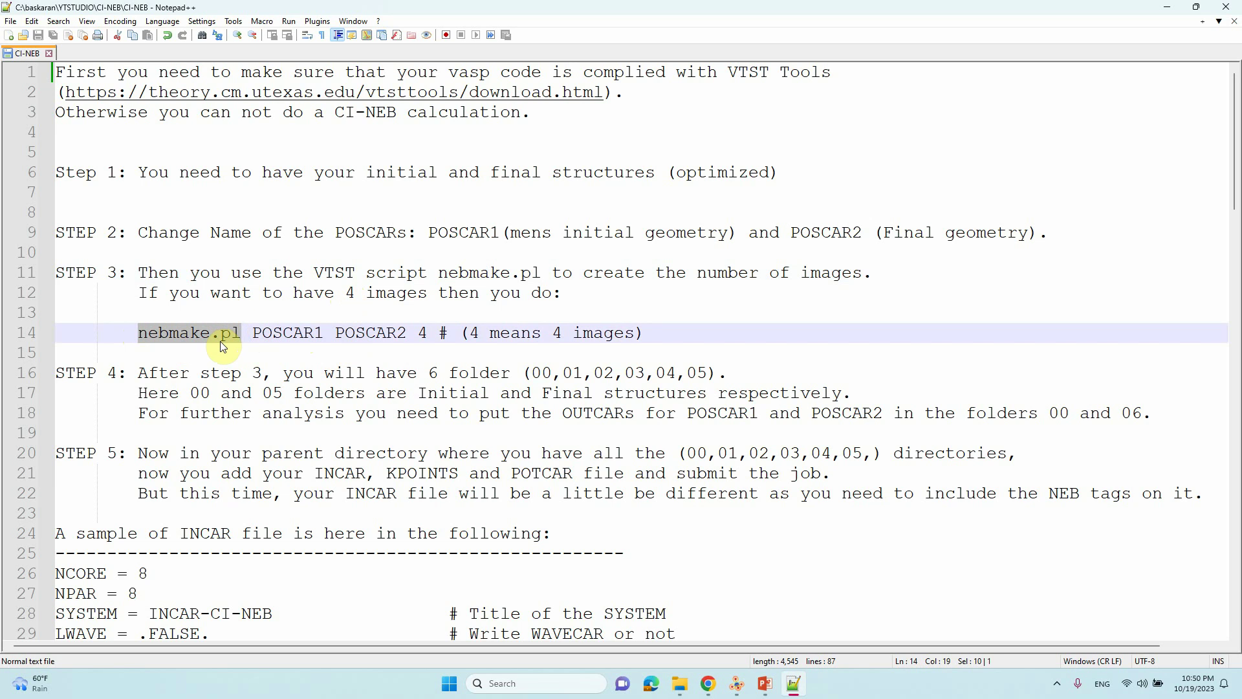
left_click(143, 336)
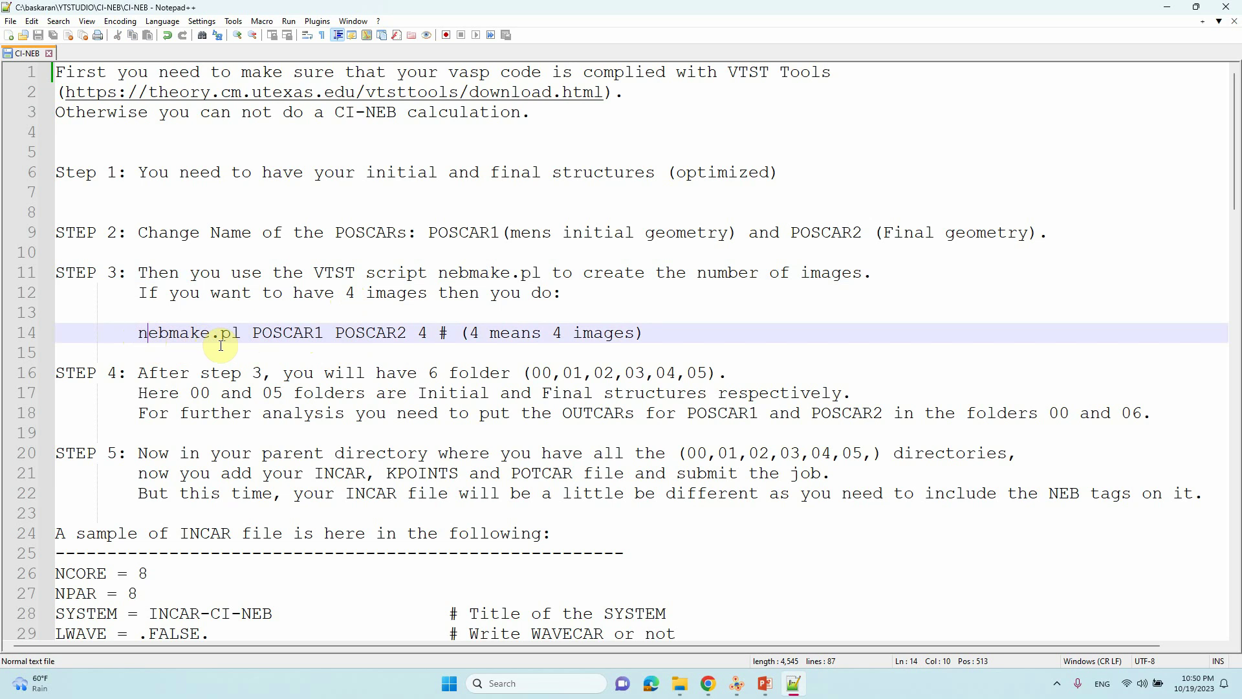
left_click_drag(239, 336, 250, 337)
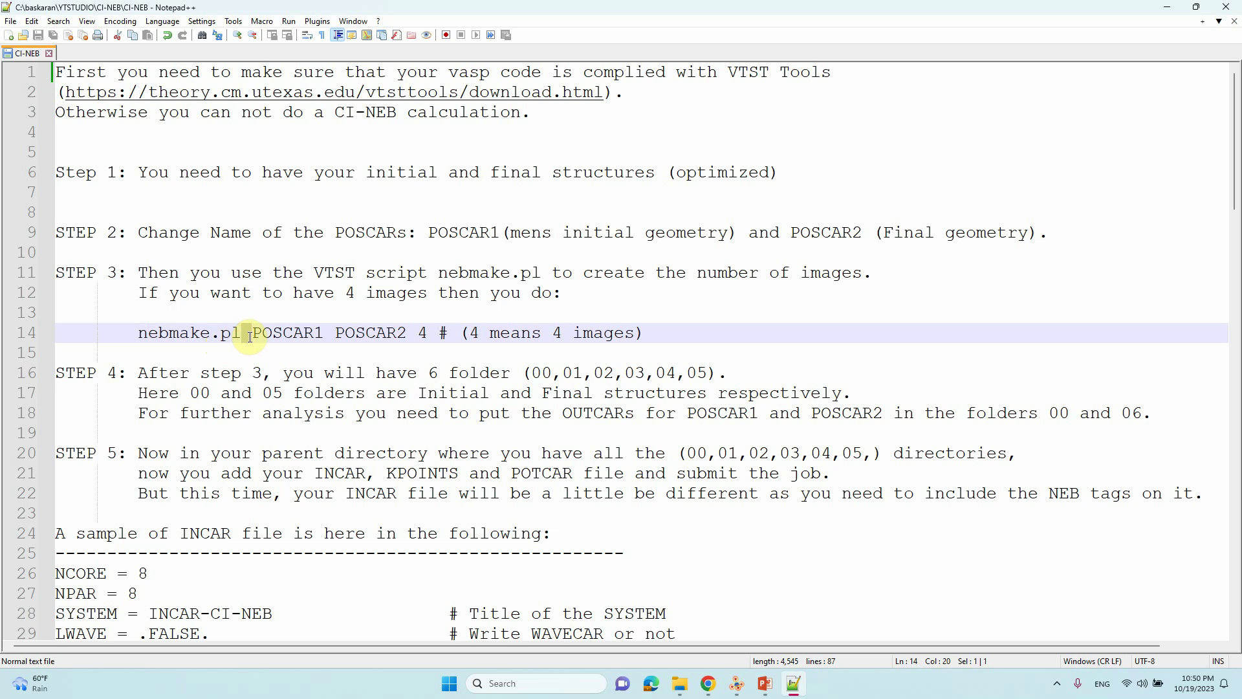
left_click(275, 335)
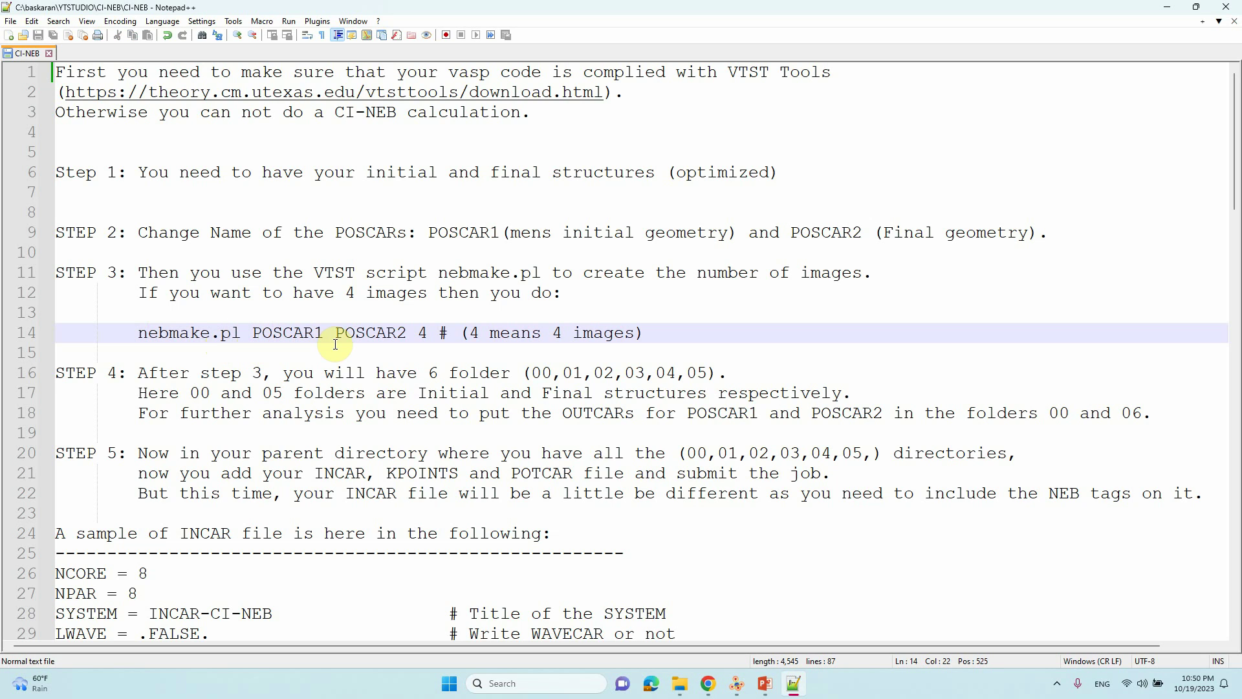
left_click_drag(323, 335, 334, 335)
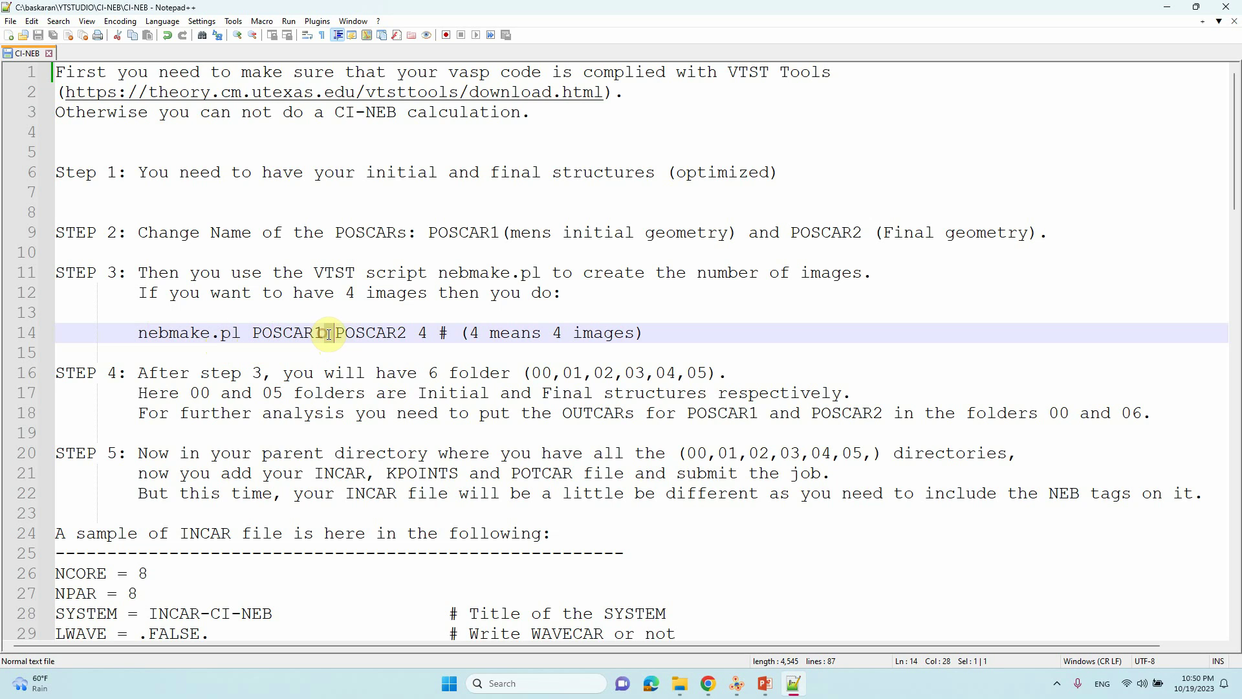
left_click(408, 334)
left_click(427, 336)
left_click_drag(426, 336, 419, 337)
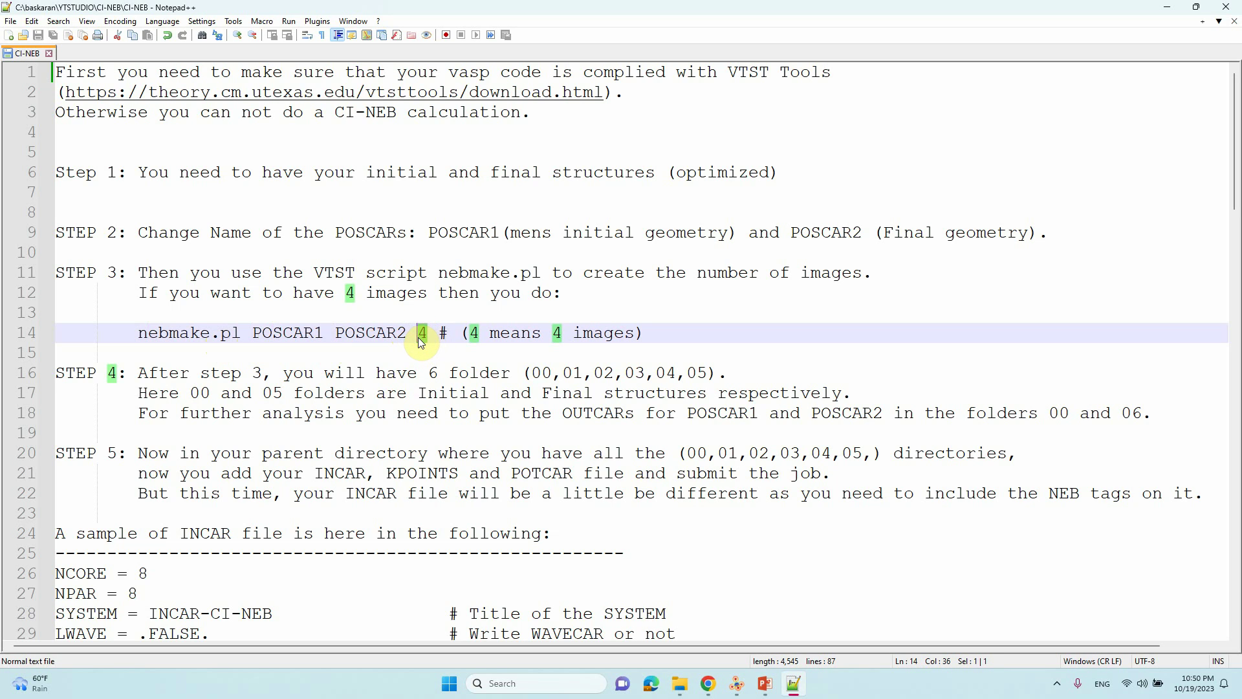
left_click(421, 338)
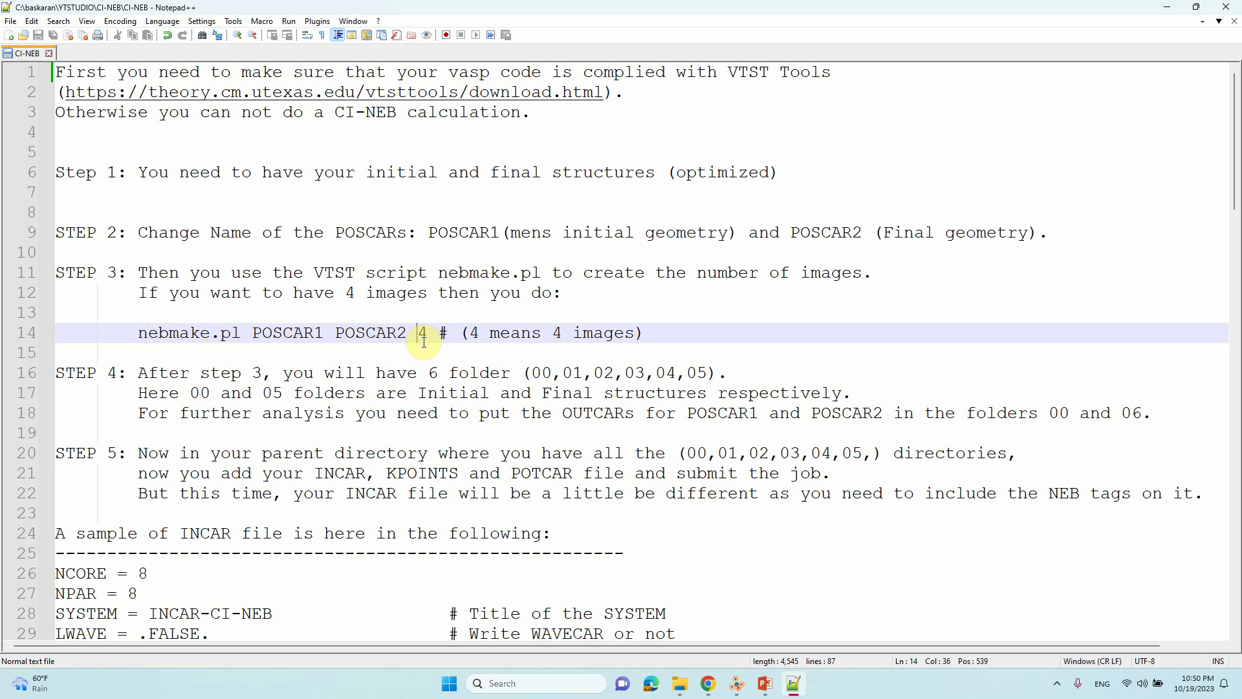
left_click_drag(428, 333, 418, 333)
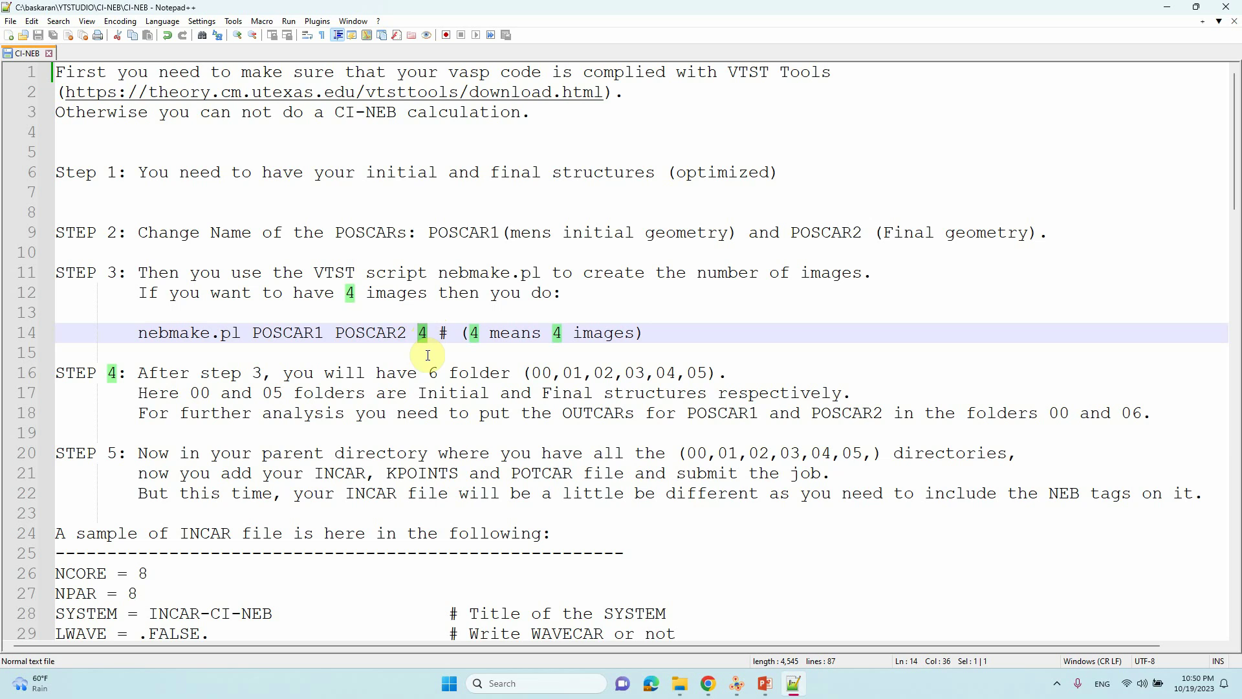
left_click(658, 339)
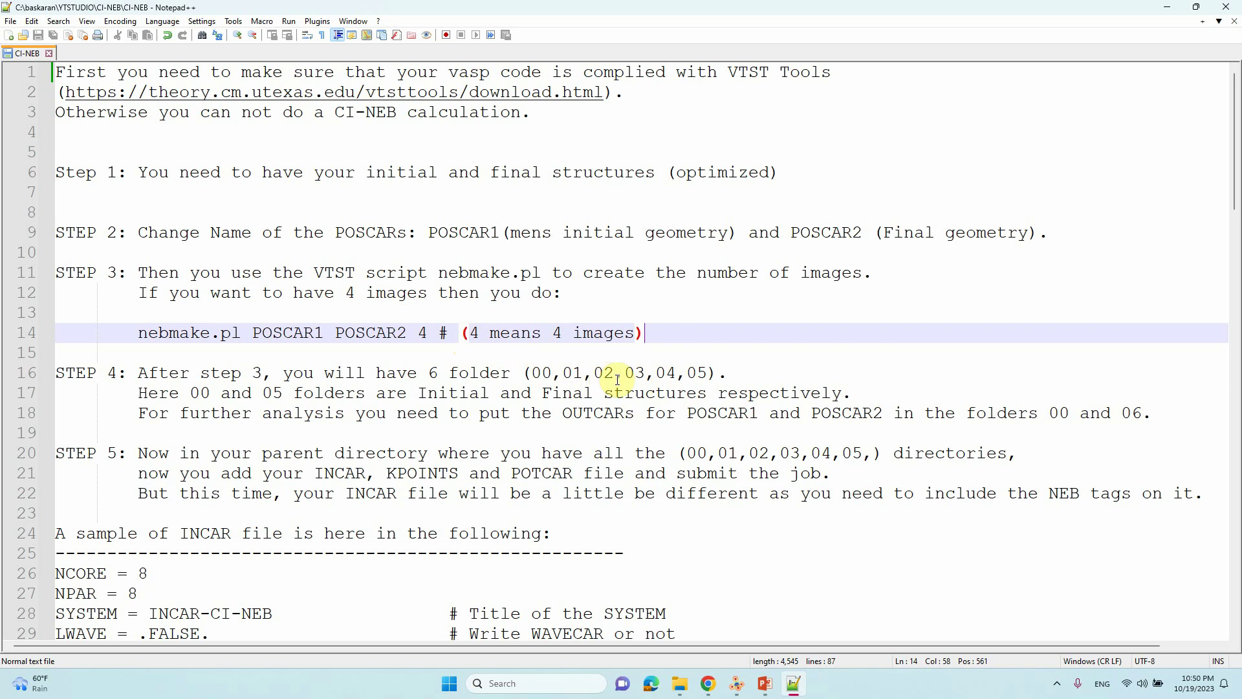
Select '01,02,03,04' on line 16 and minimize Notepad++ to show Input-TS.
left_click_drag(687, 374, 566, 374)
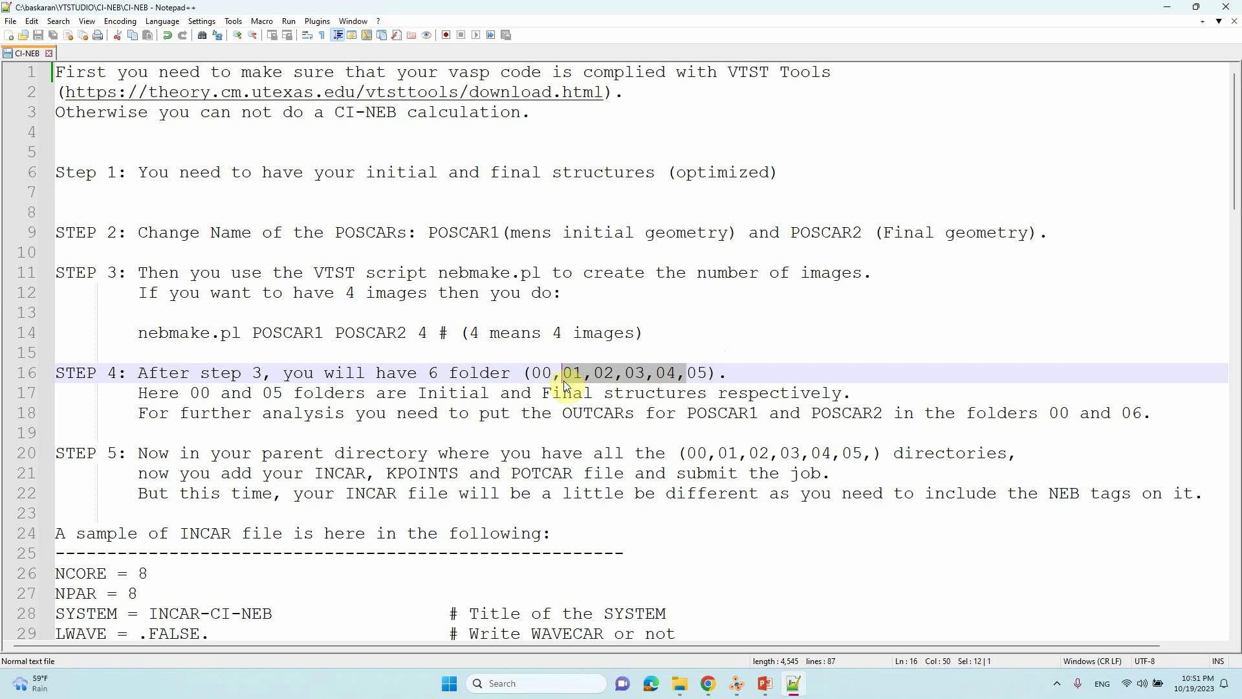
left_click(1166, 6)
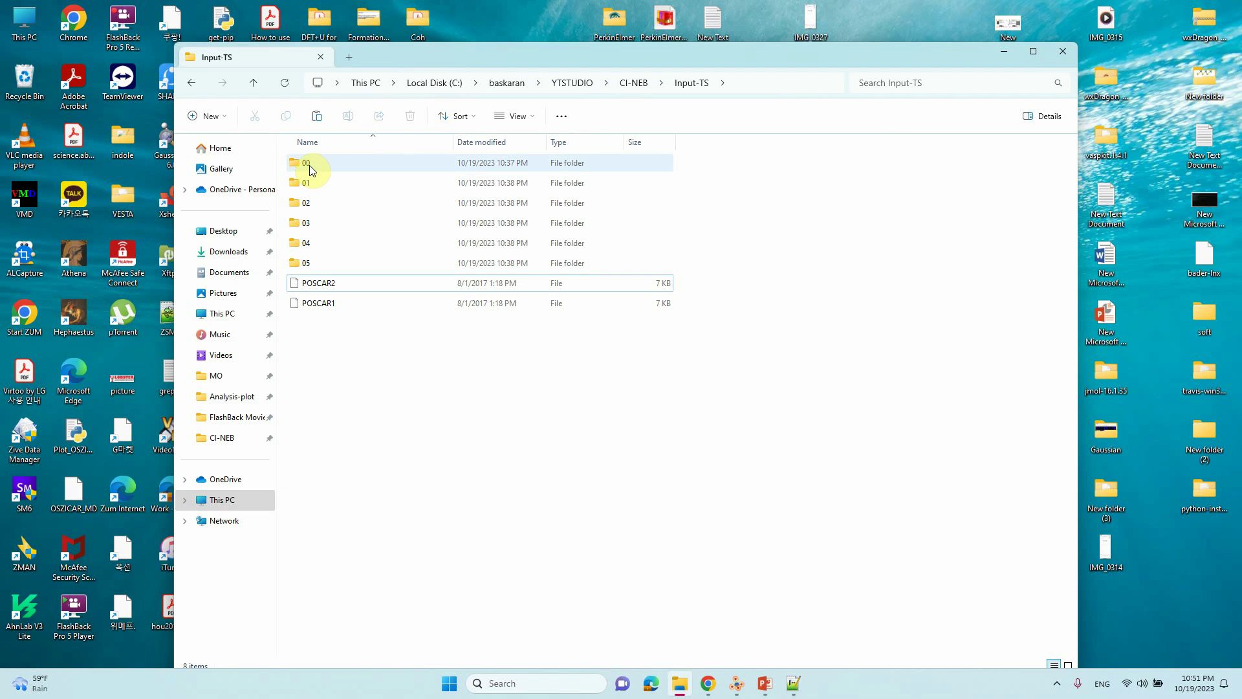
Check the contents of image folders 00 and 05 in Input-TS.
left_click(306, 262)
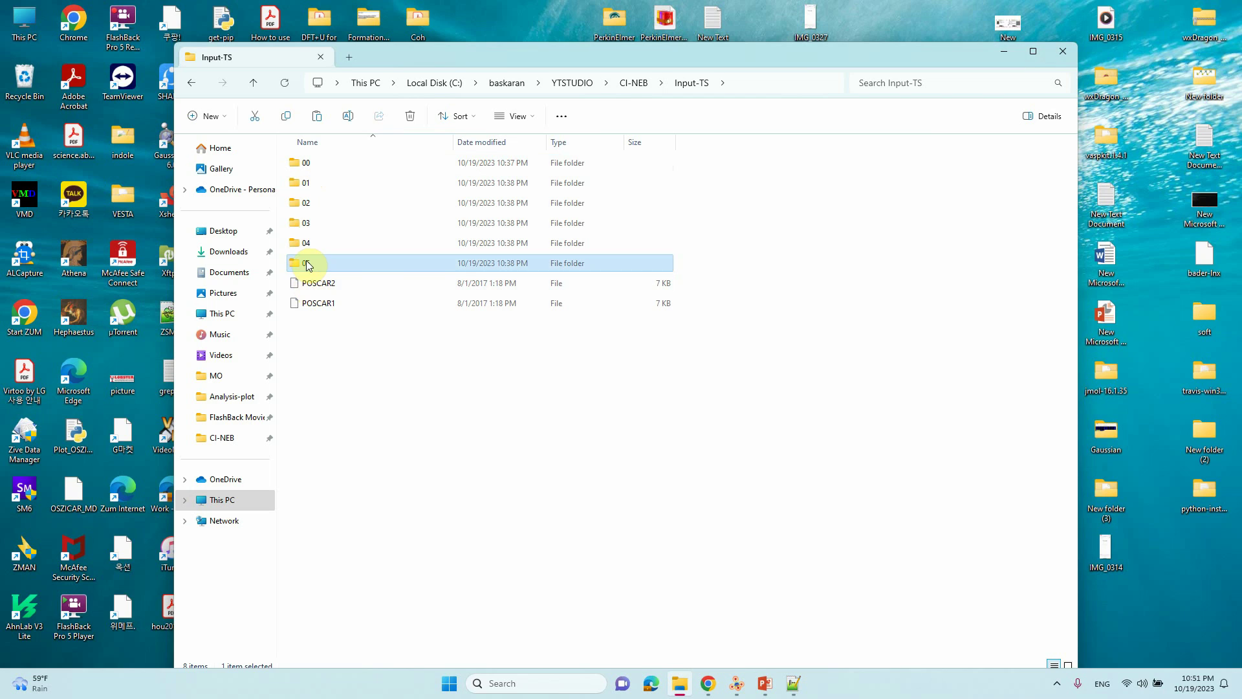
double_click(312, 164)
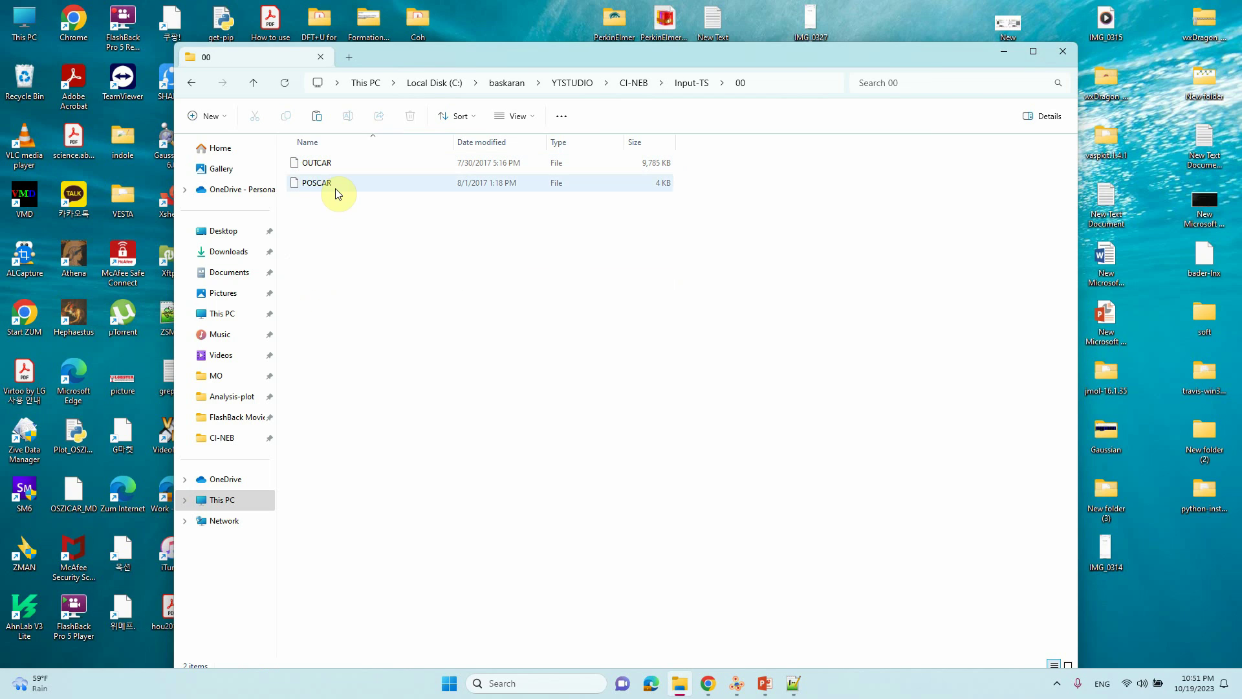
left_click(253, 83)
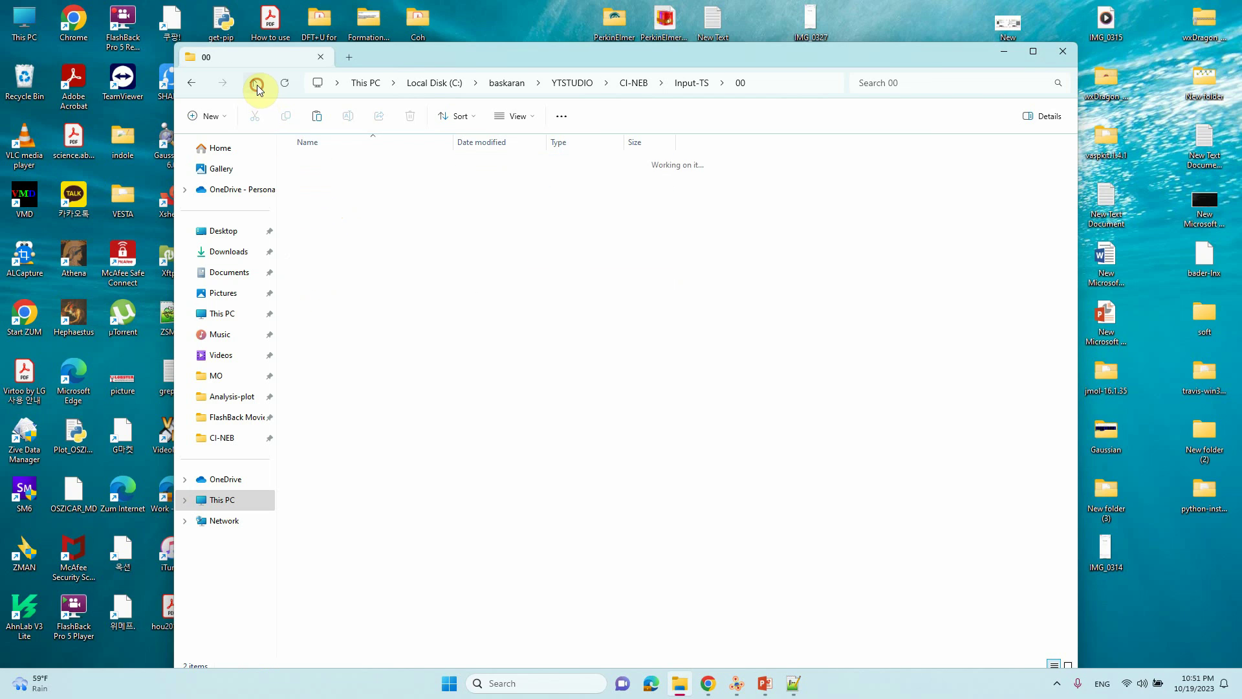
double_click(308, 263)
left_click(321, 184)
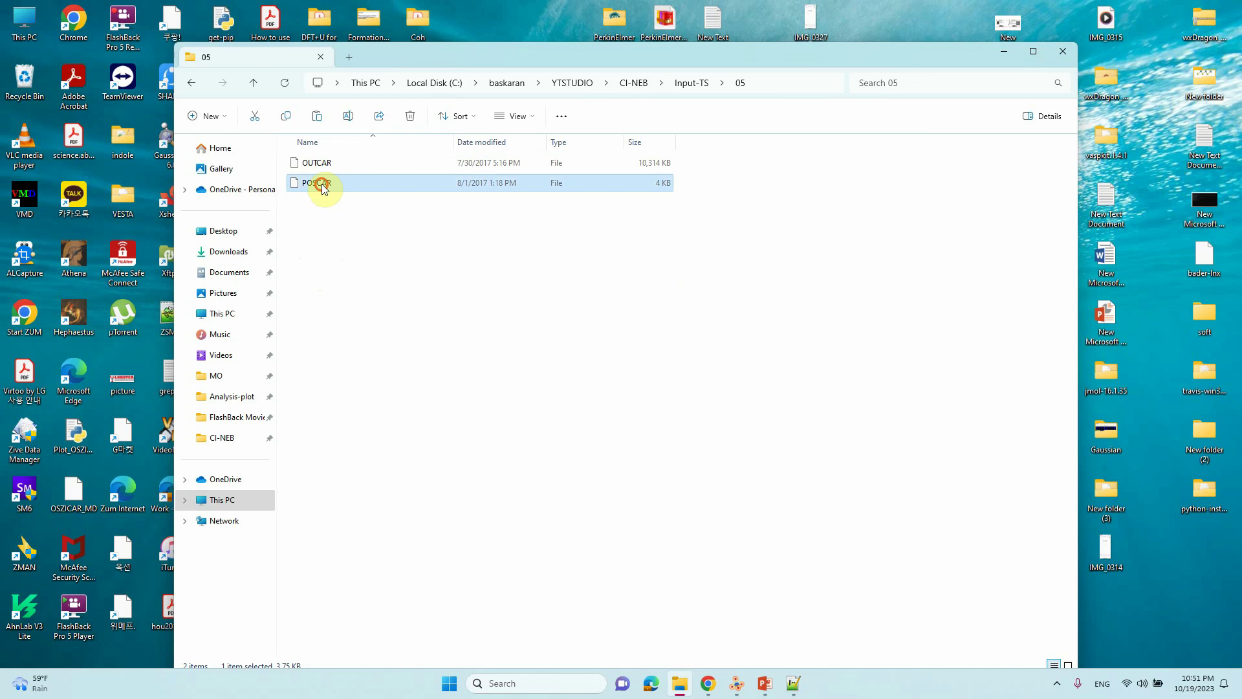
left_click(253, 82)
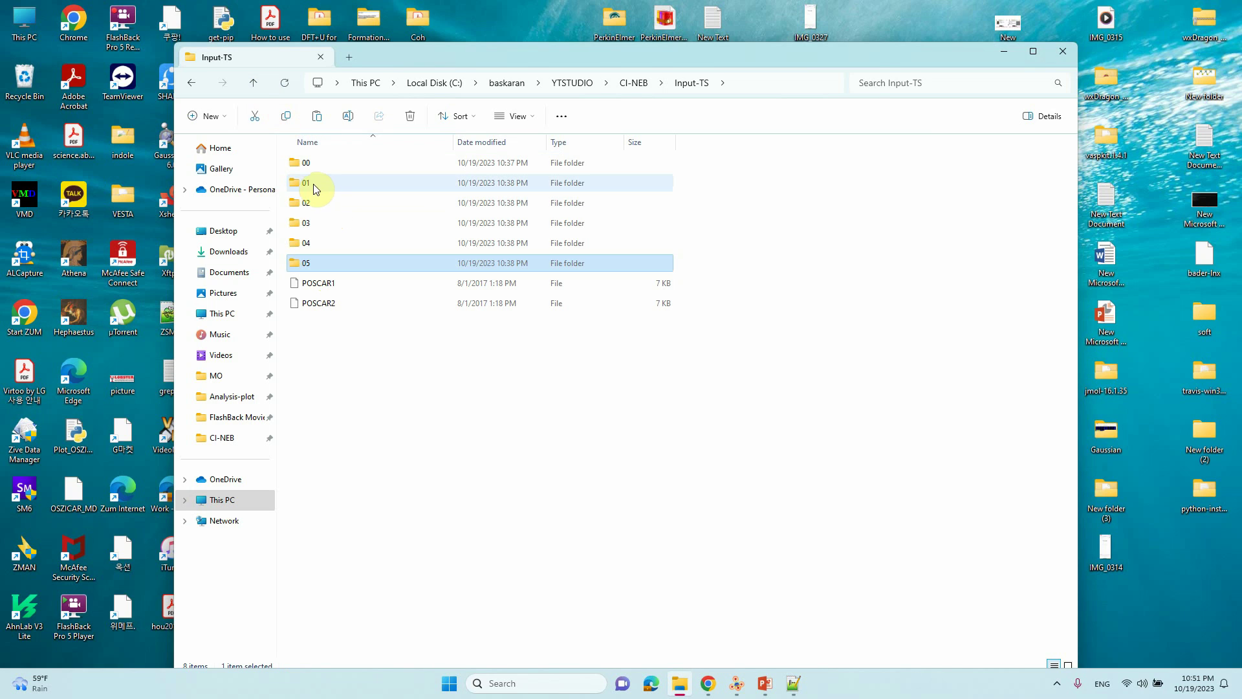
Open image folder 01 and place the Explorer window beside VESTA's POSCAR2.
left_click(306, 184)
double_click(307, 184)
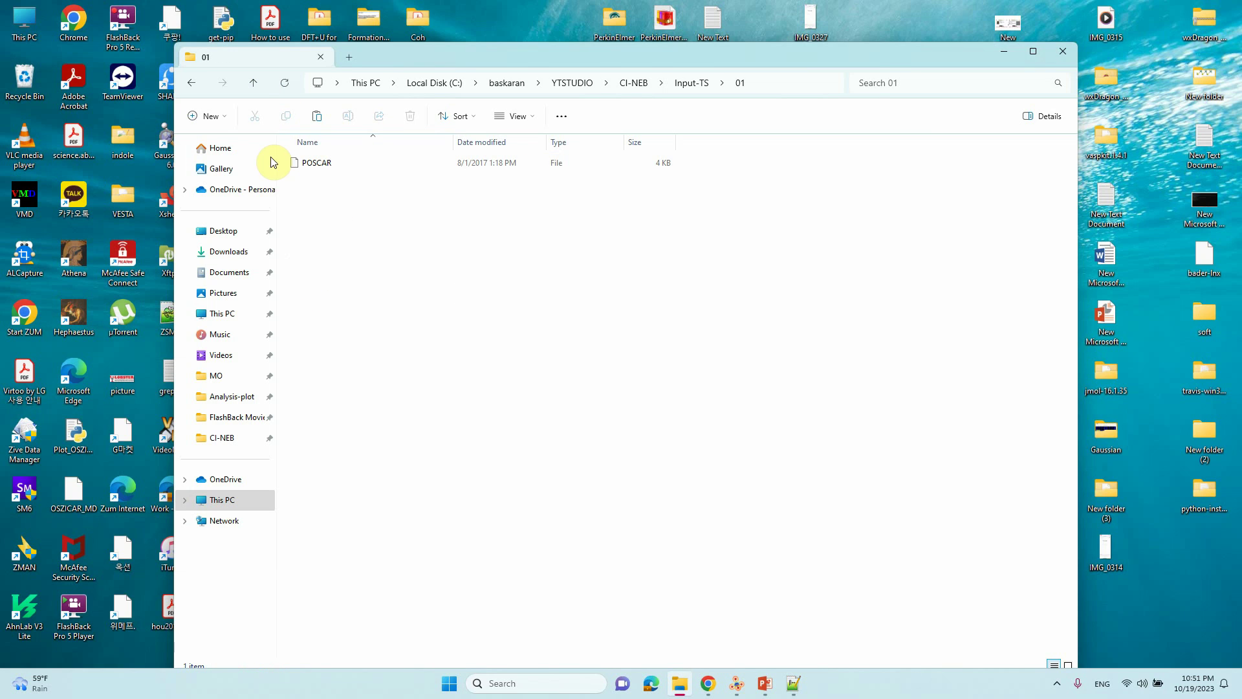
left_click(255, 82)
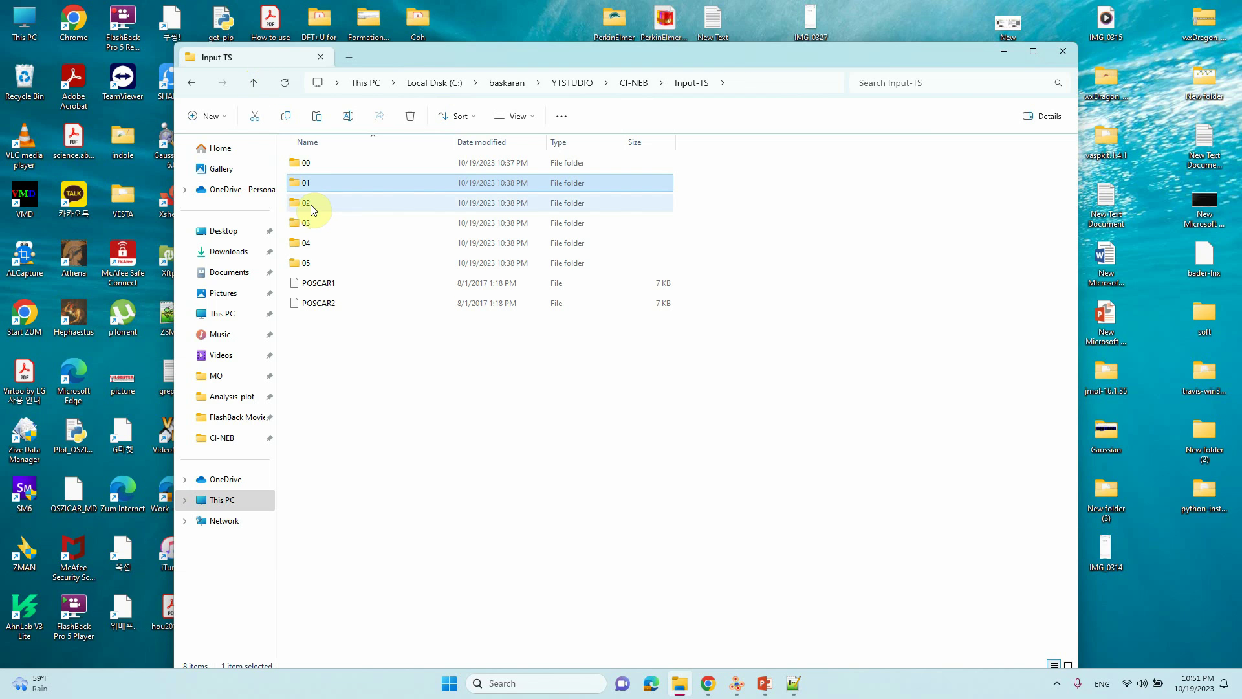
left_click(665, 460)
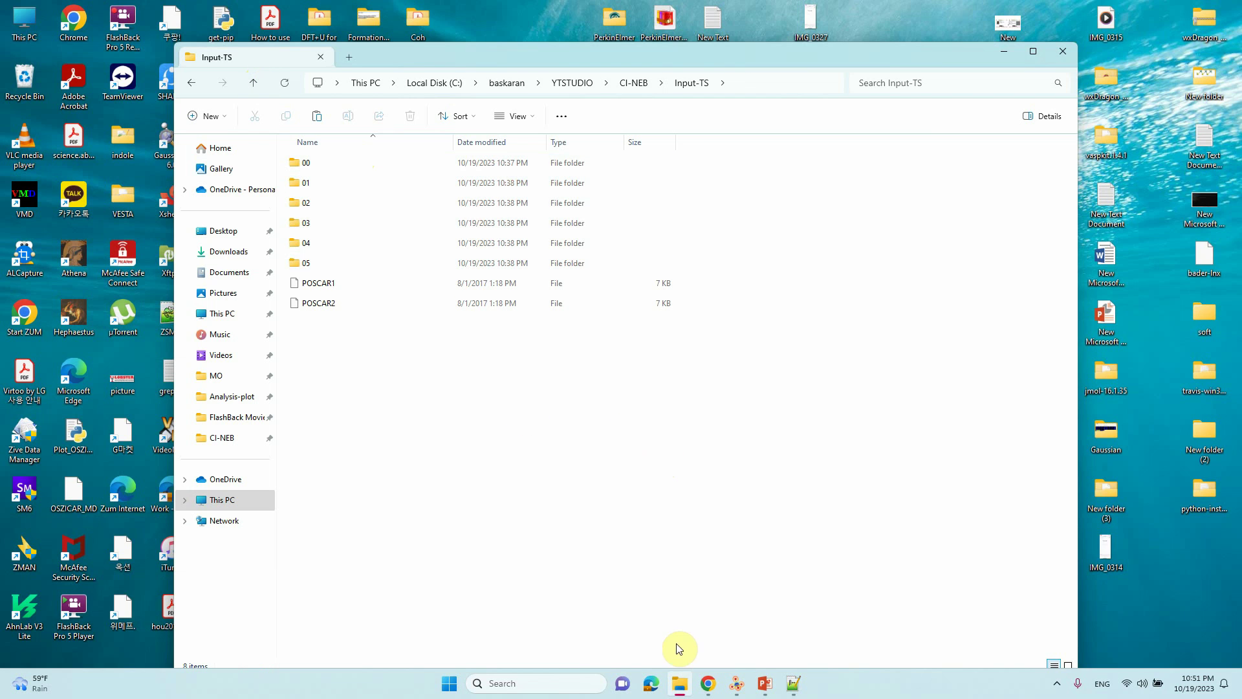
left_click(737, 688)
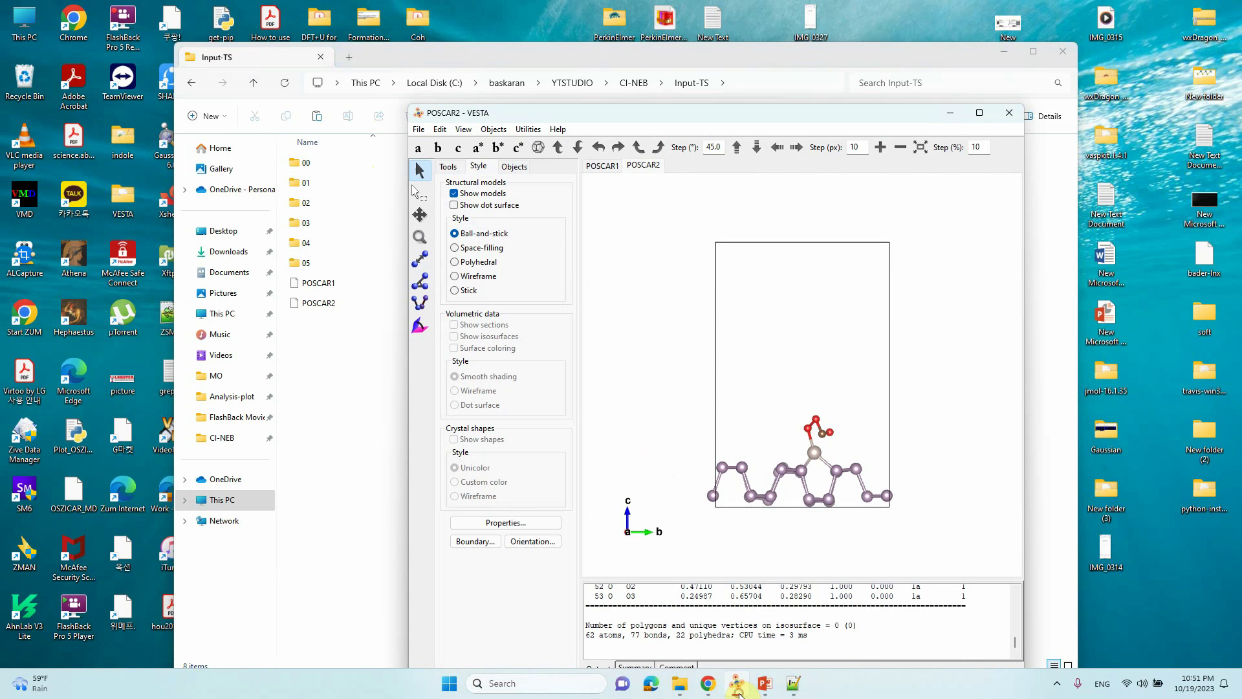
double_click(317, 183)
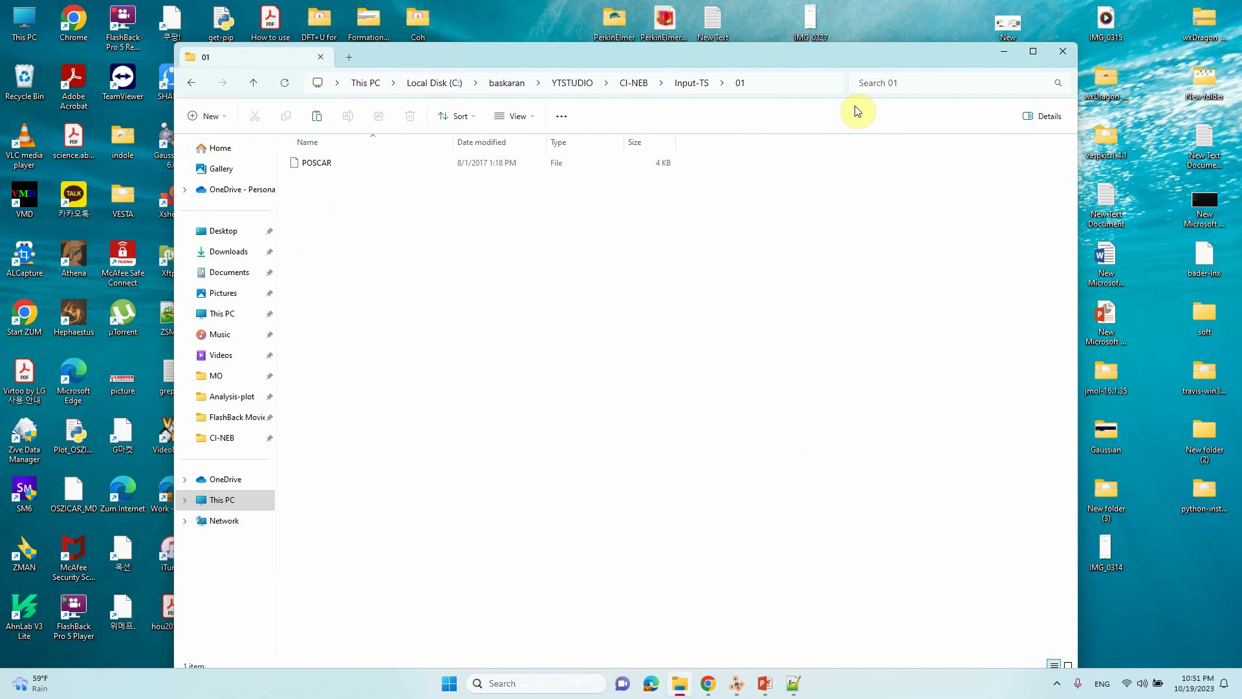
left_click_drag(847, 54, 802, 68)
Load folder 00's POSCAR into VESTA and view it along the a axis.
left_click(1123, 250)
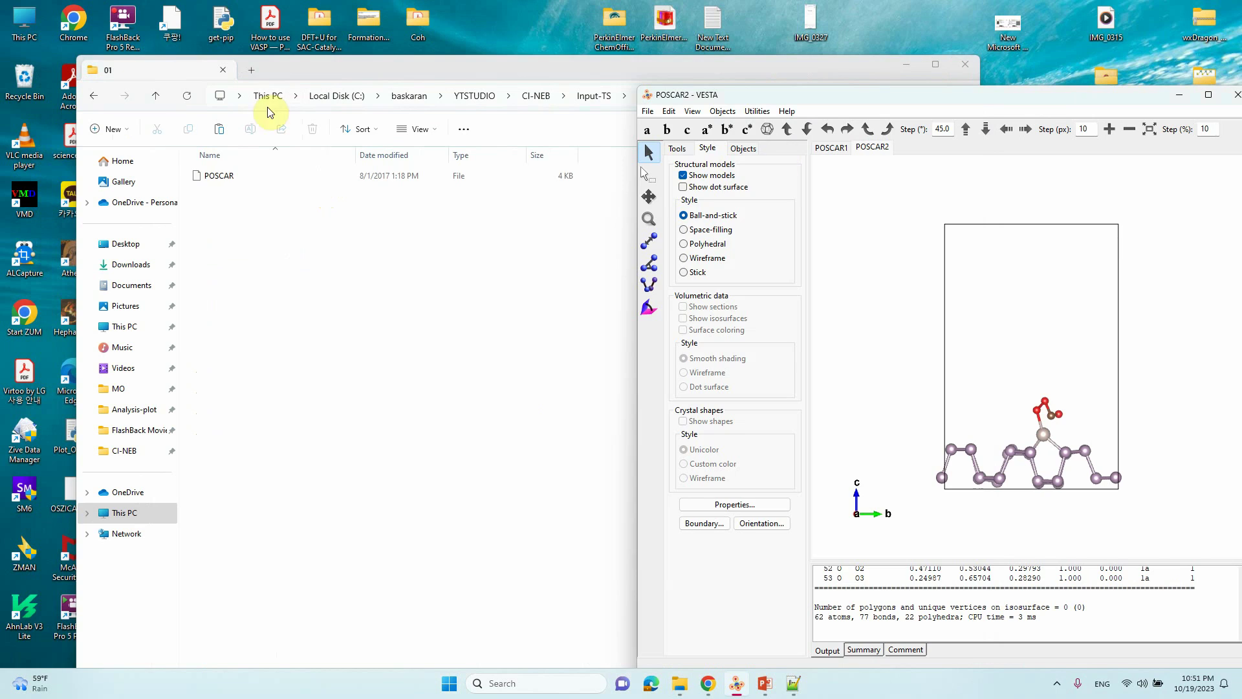
left_click(155, 97)
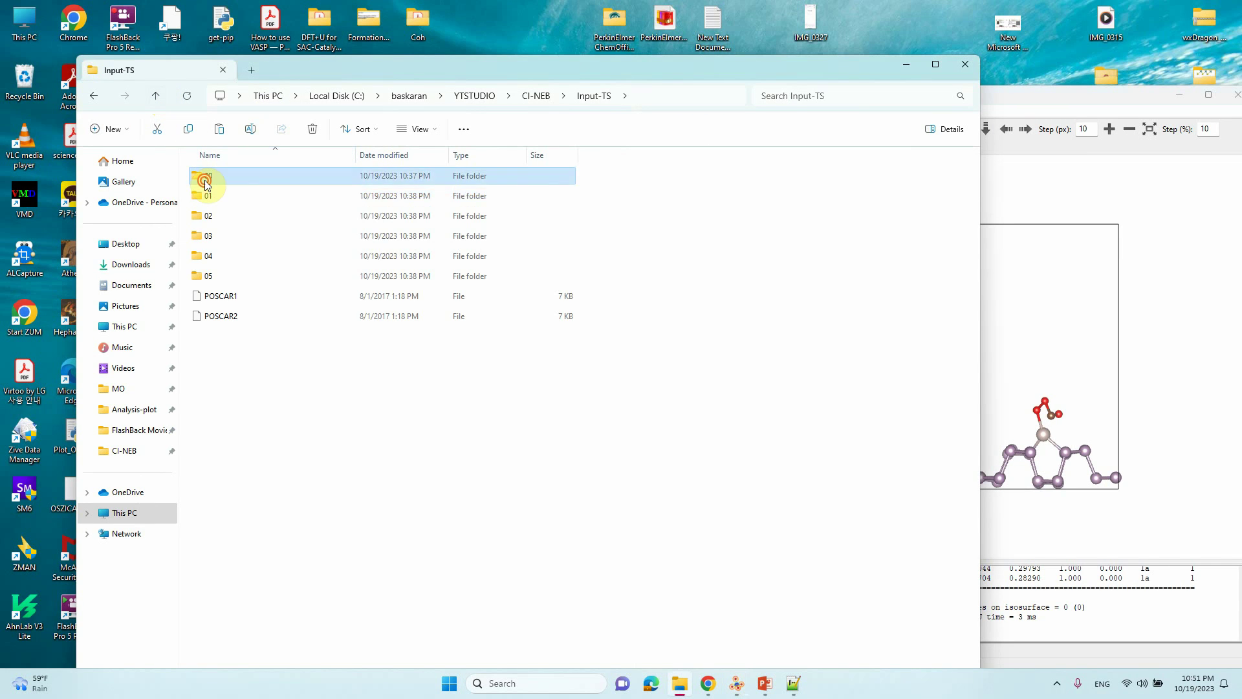
double_click(203, 178)
double_click(214, 196)
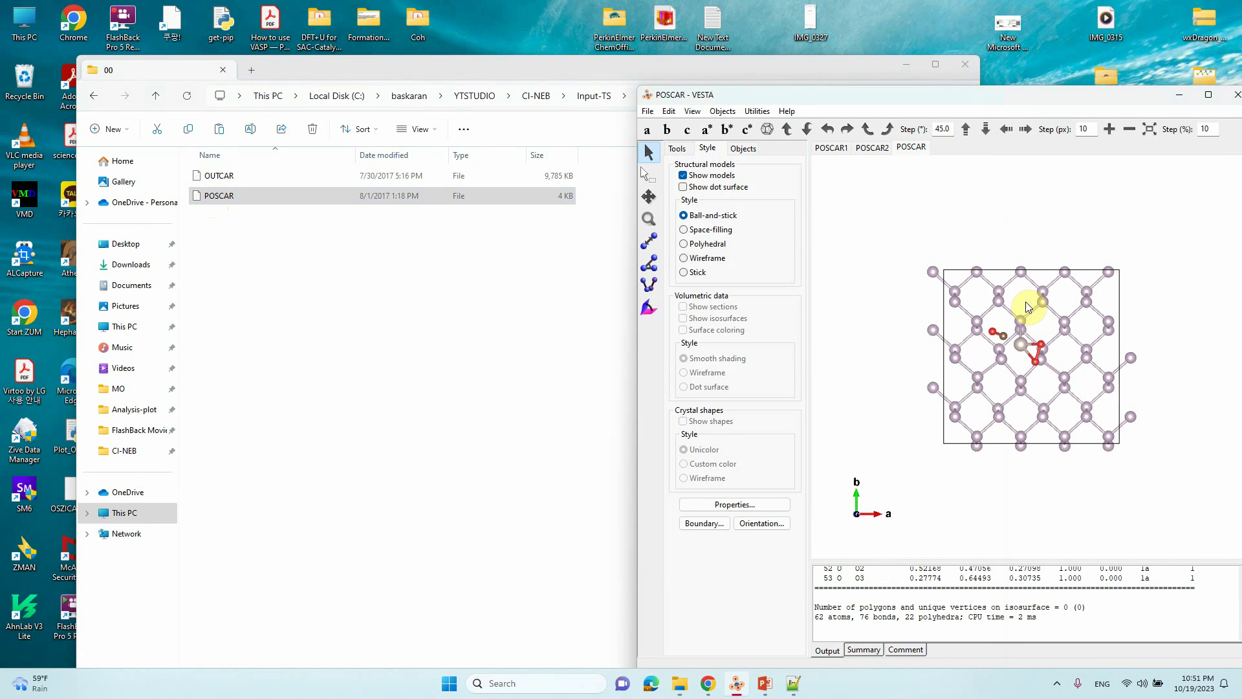
left_click(650, 131)
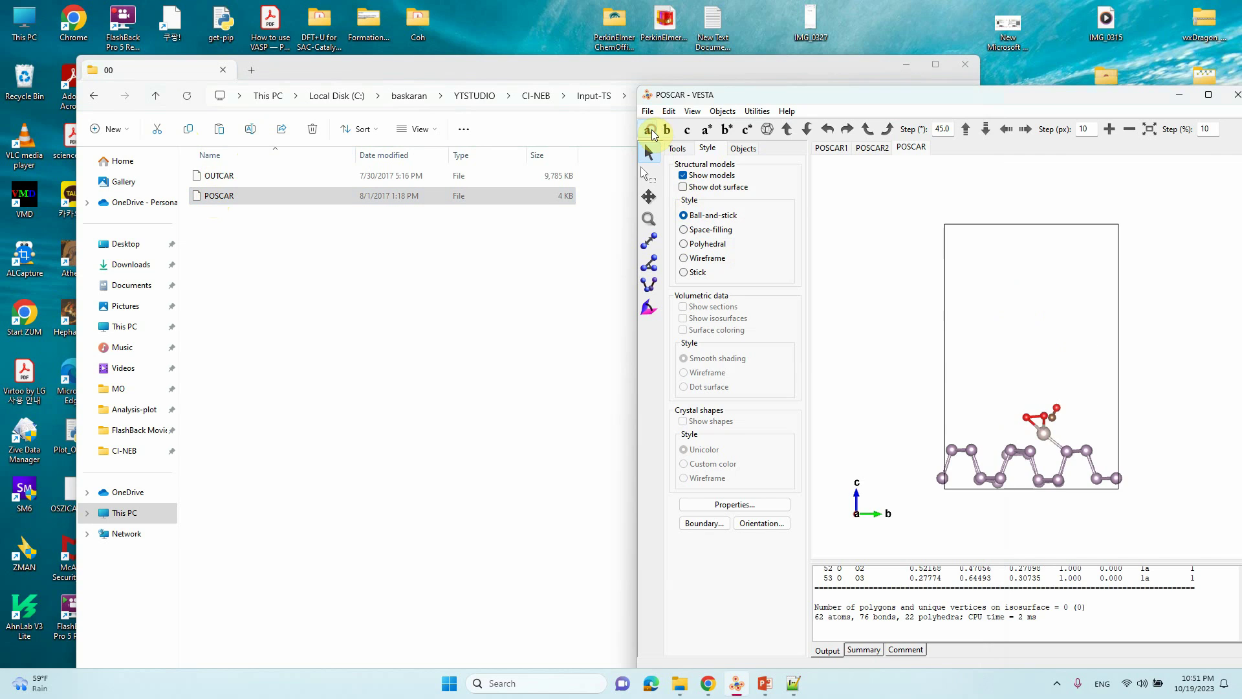
Load the POSCARs from folders 01 and 02 into VESTA, each viewed along a.
left_click(155, 95)
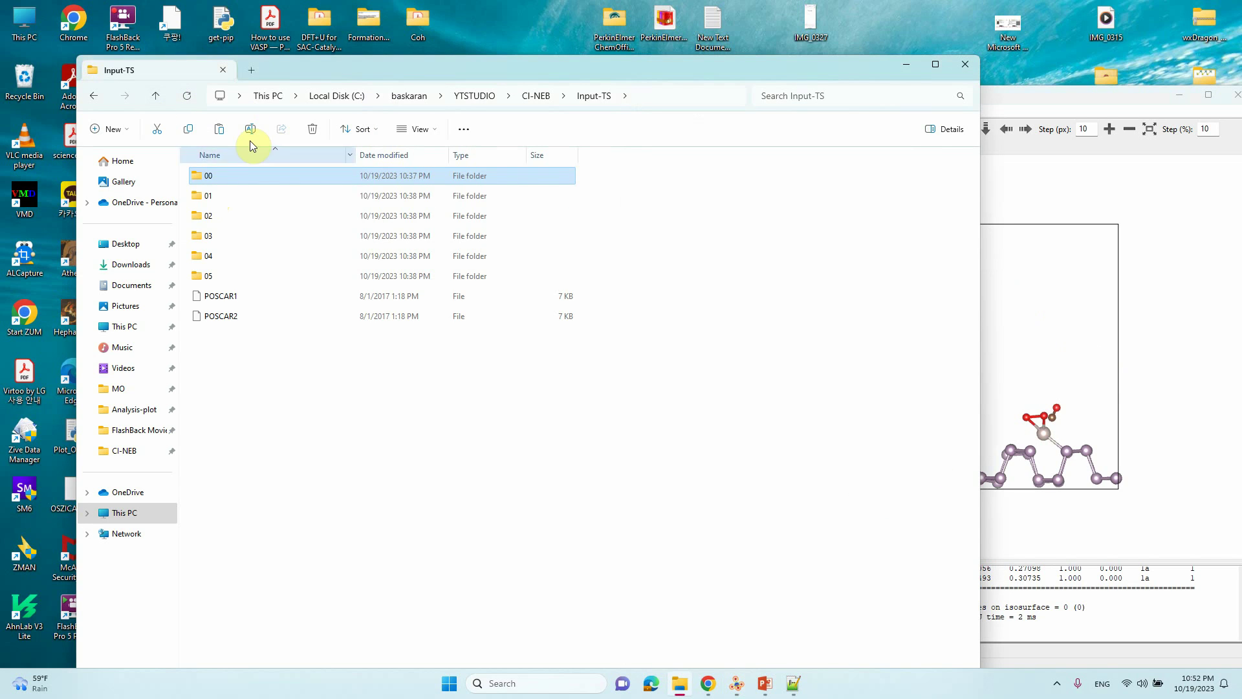
left_click(218, 198)
double_click(217, 198)
left_click_drag(216, 176, 1020, 268)
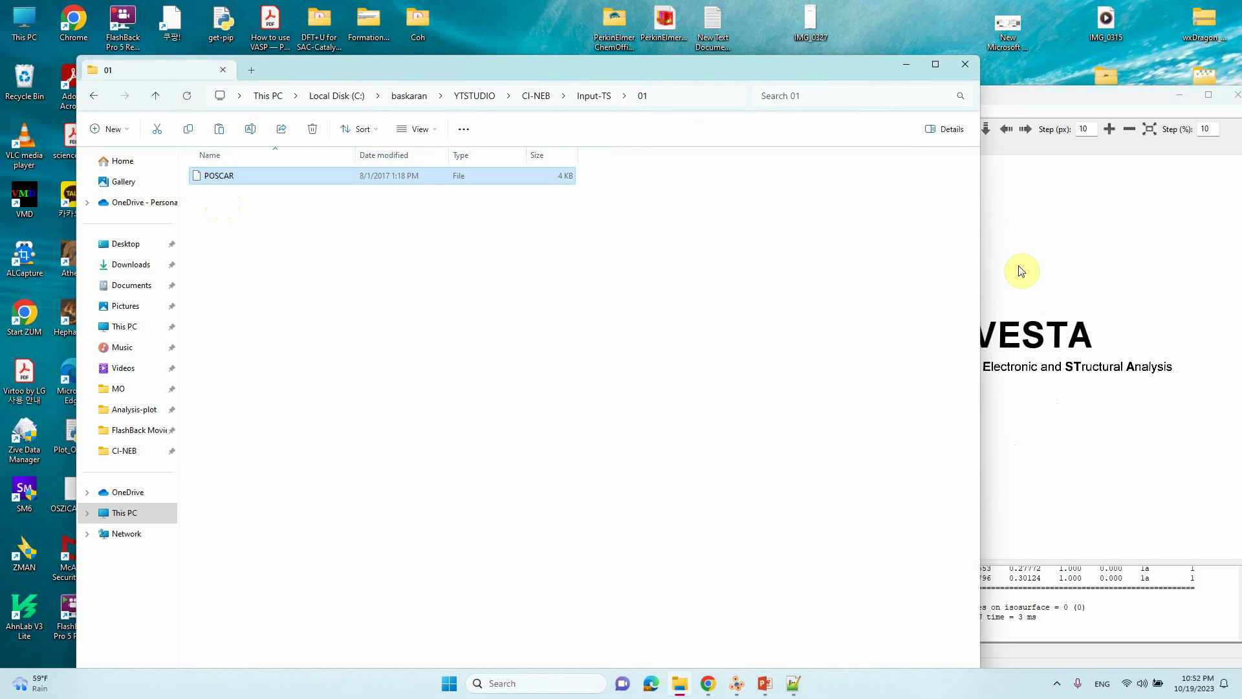
left_click(648, 130)
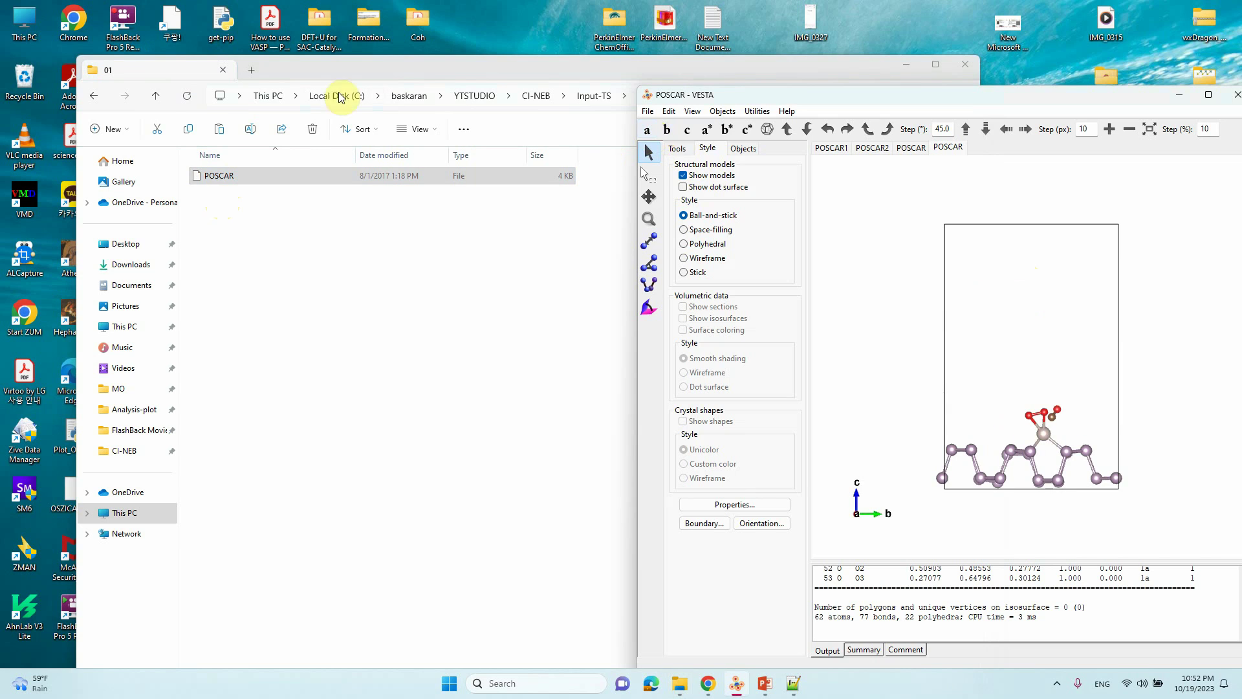
left_click(156, 99)
double_click(214, 217)
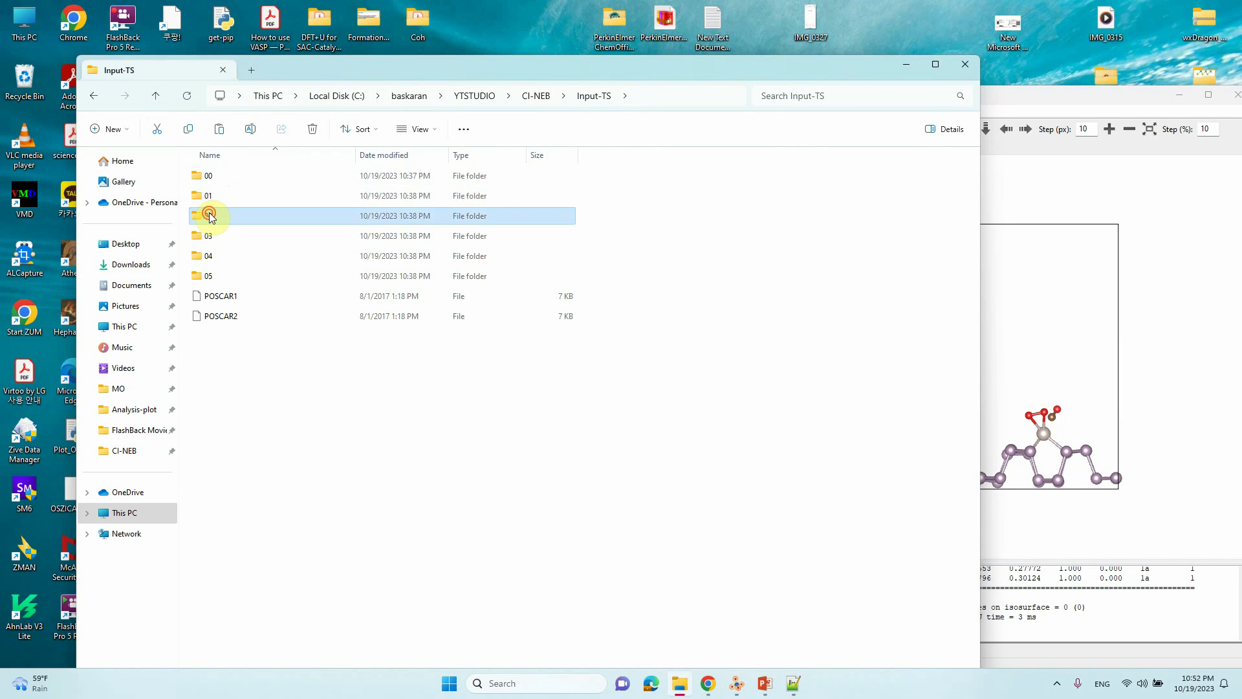
left_click_drag(217, 175, 993, 290)
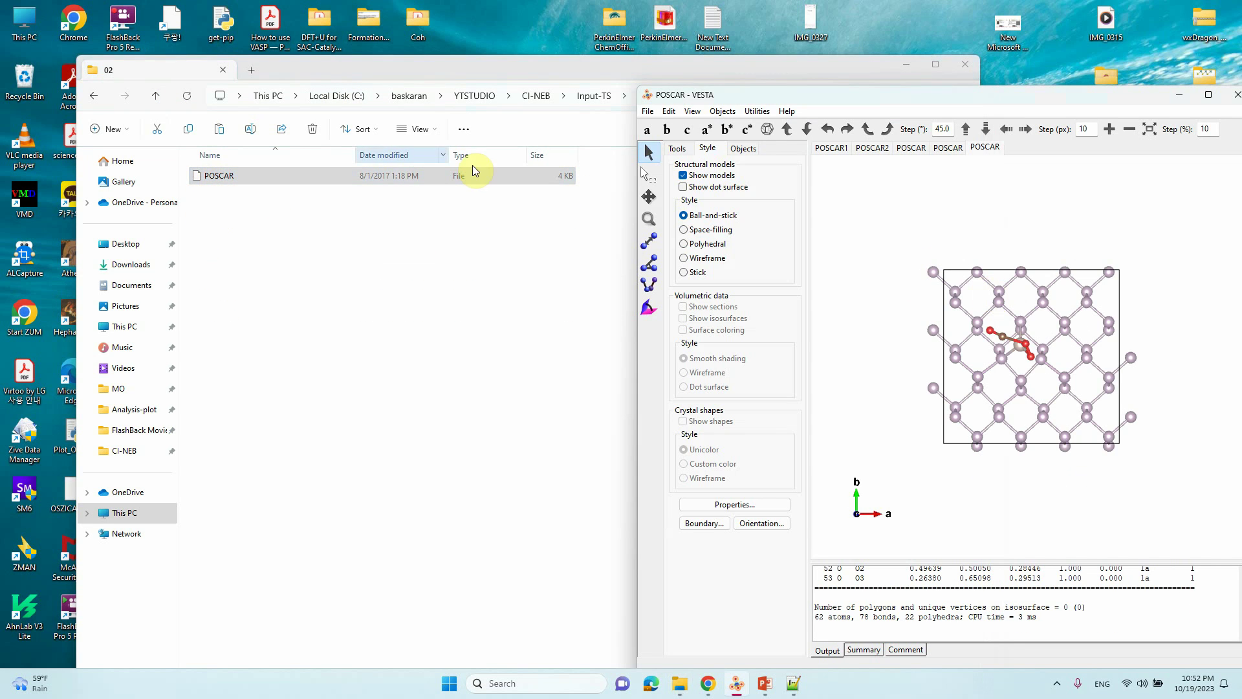
left_click(687, 131)
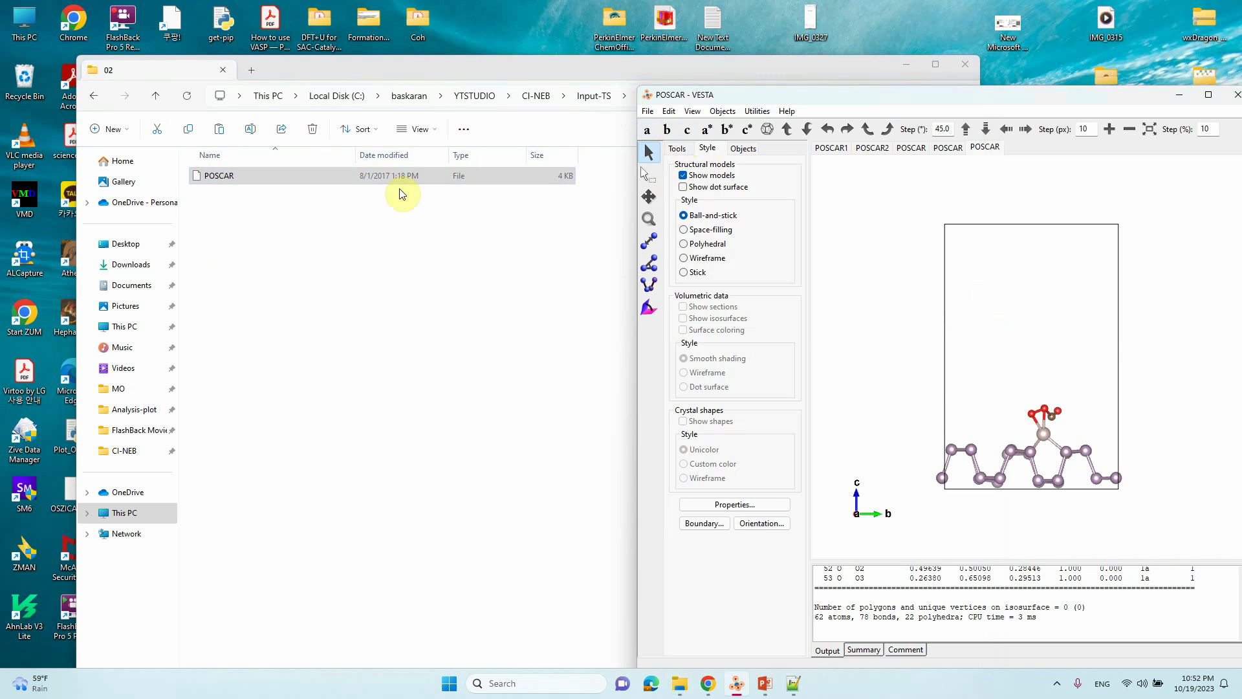
Load the POSCARs from folders 03 and 04 into VESTA, each viewed along a.
left_click(157, 98)
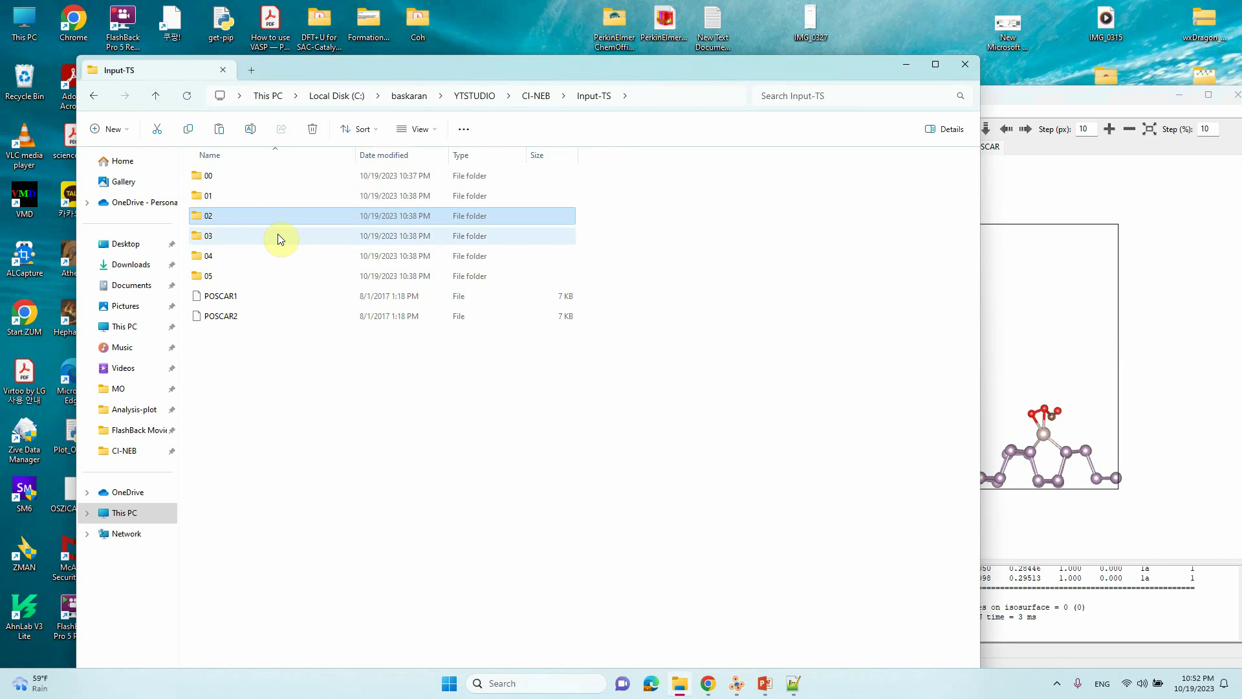
double_click(217, 236)
left_click_drag(219, 176, 1040, 332)
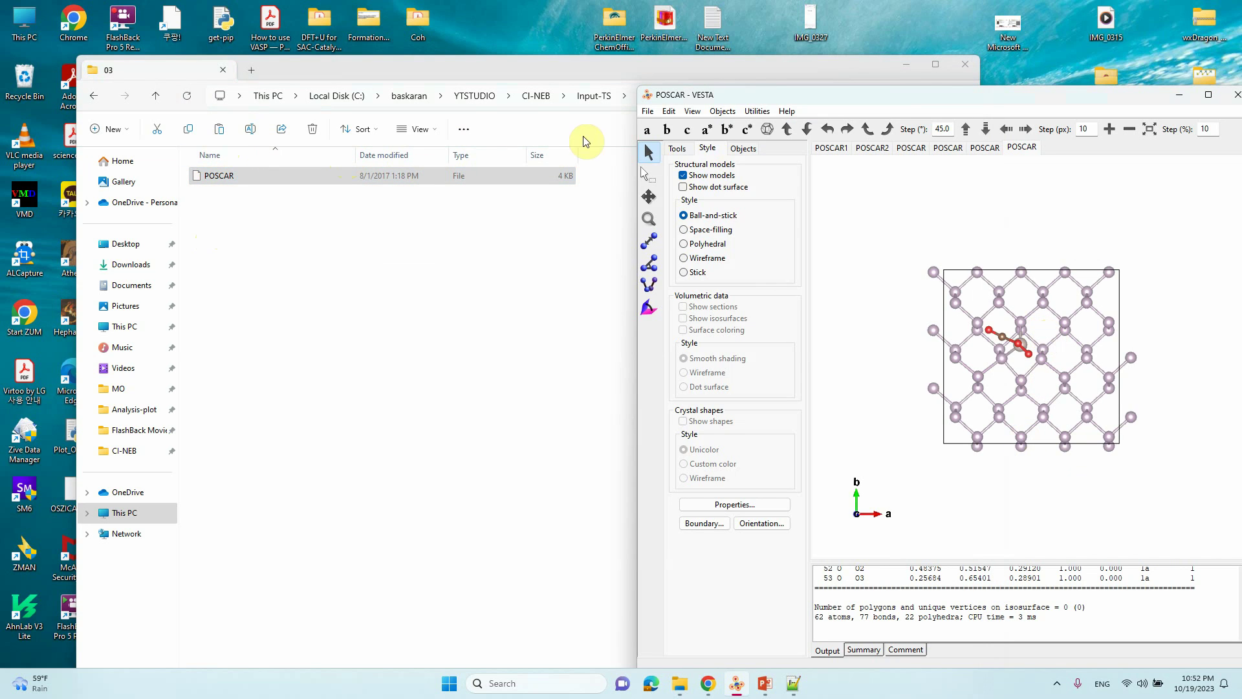
left_click(653, 131)
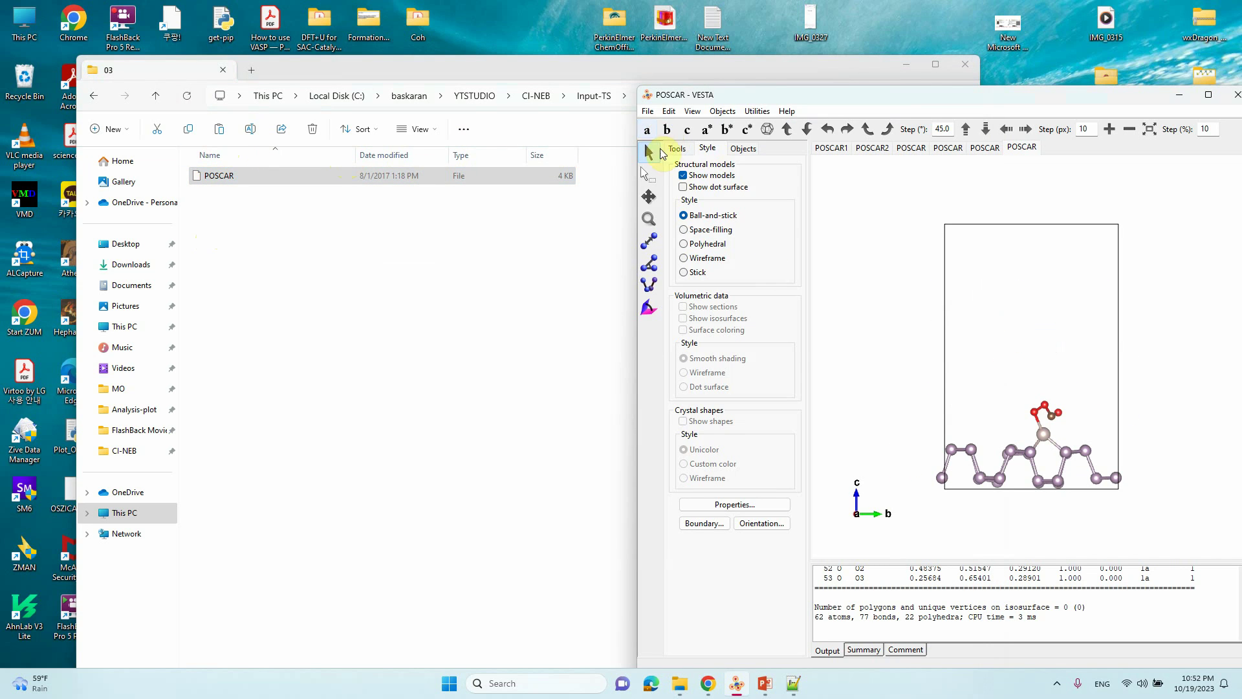
left_click(157, 97)
double_click(208, 255)
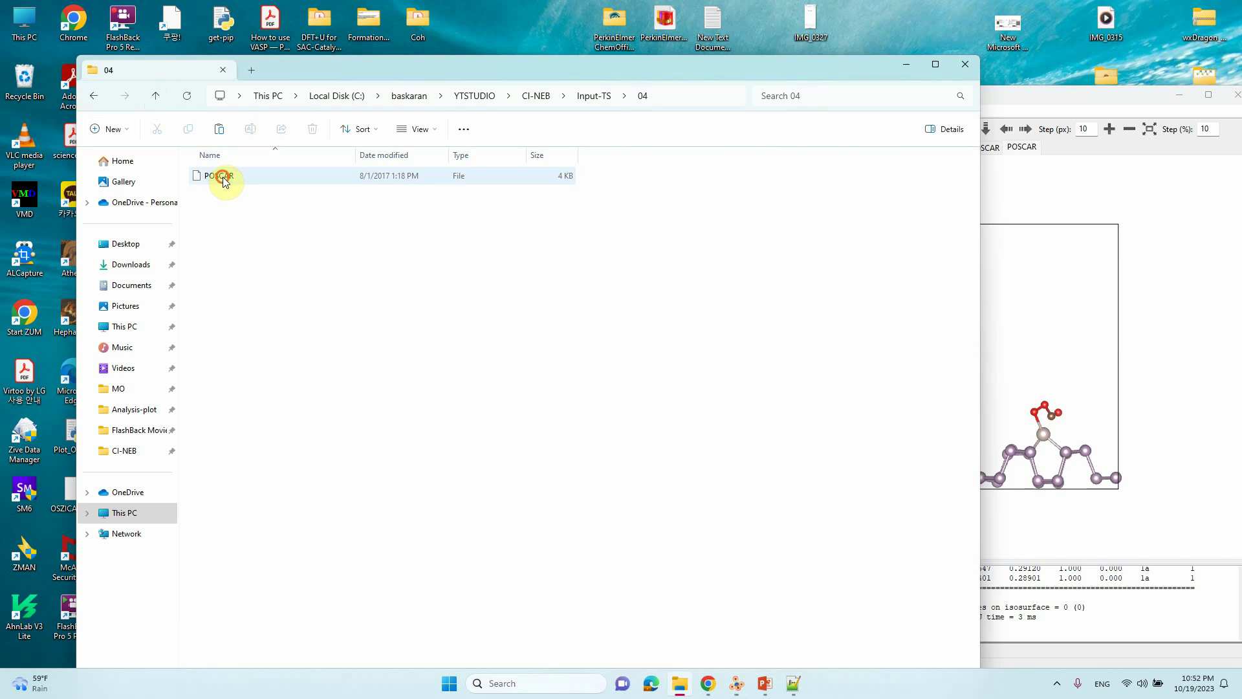
left_click_drag(217, 175, 1074, 322)
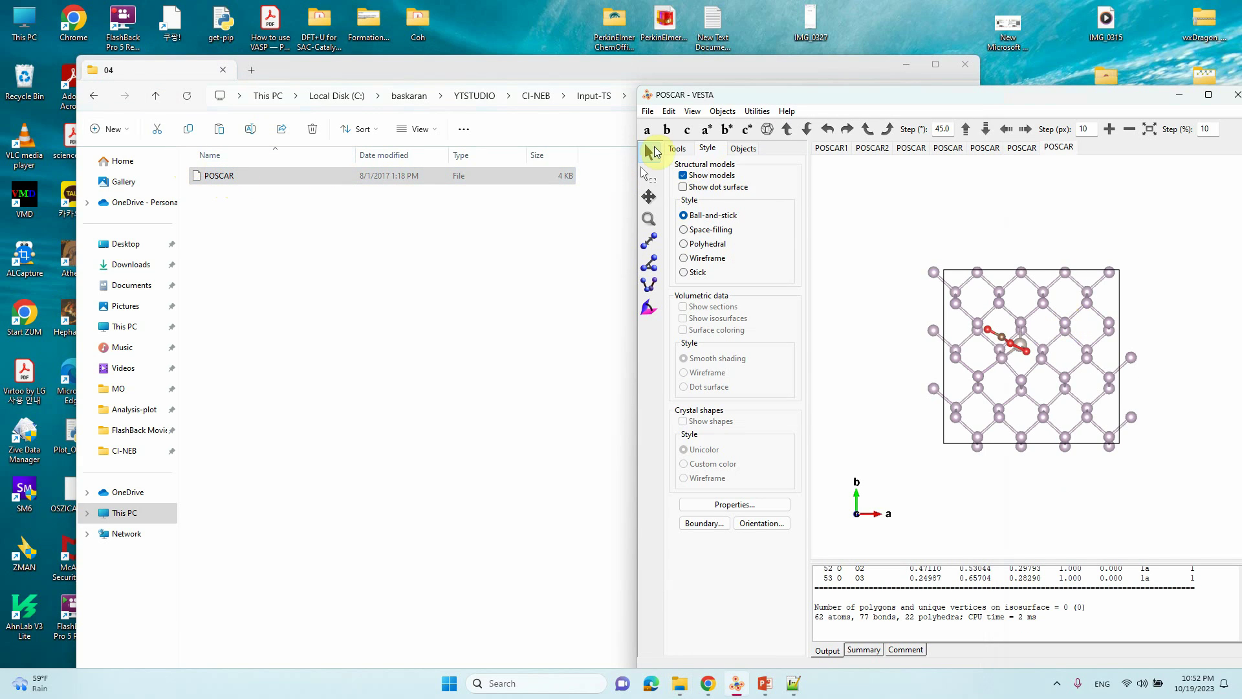
left_click(651, 130)
Load folder 05's POSCAR viewed along a and move VESTA toward the screen centre.
left_click(158, 96)
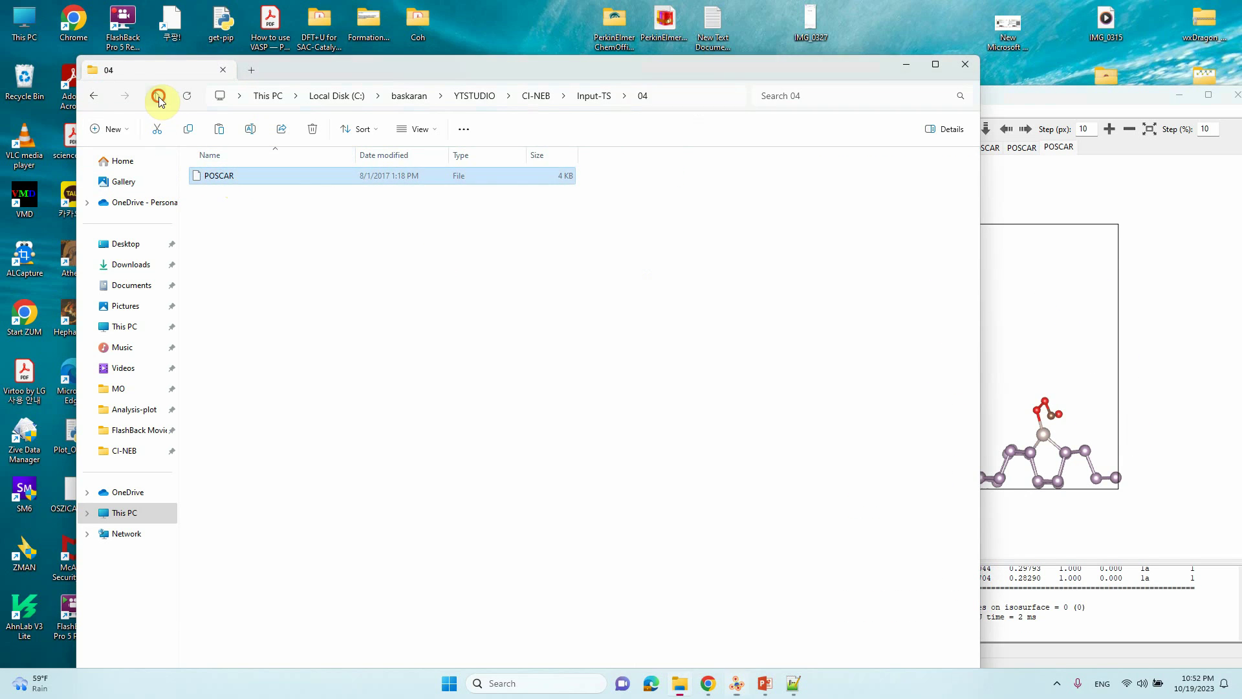
double_click(208, 275)
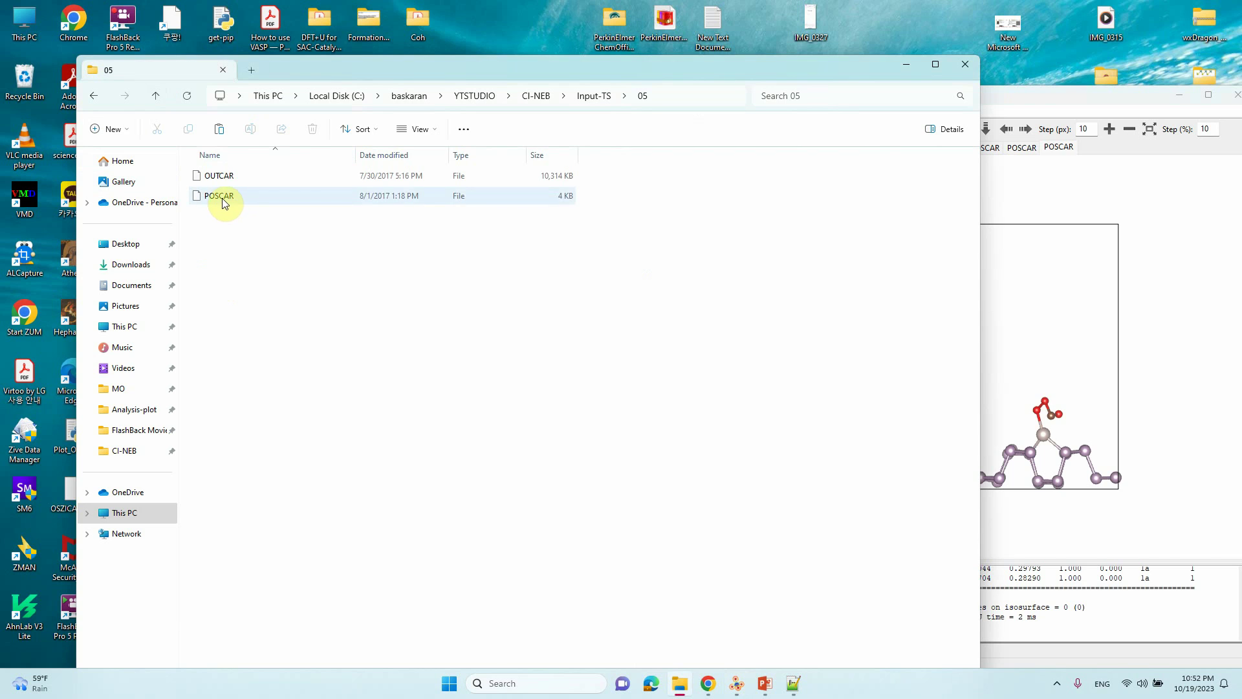
left_click_drag(220, 195, 1035, 320)
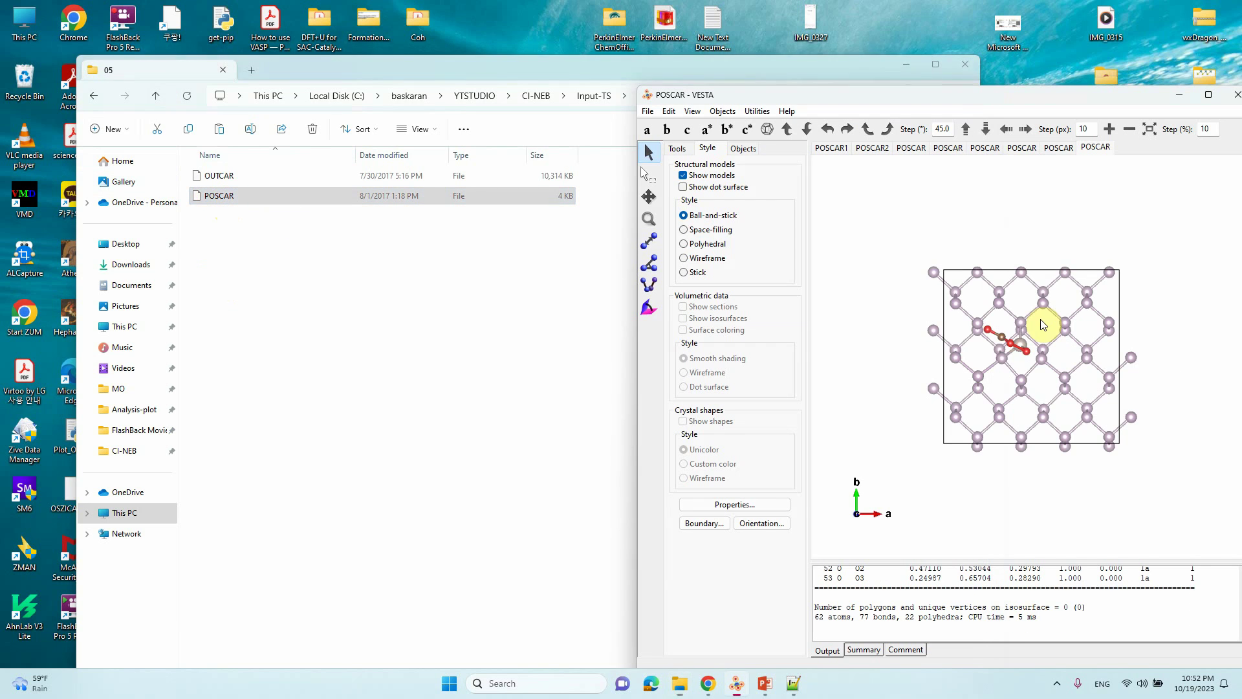
left_click(647, 133)
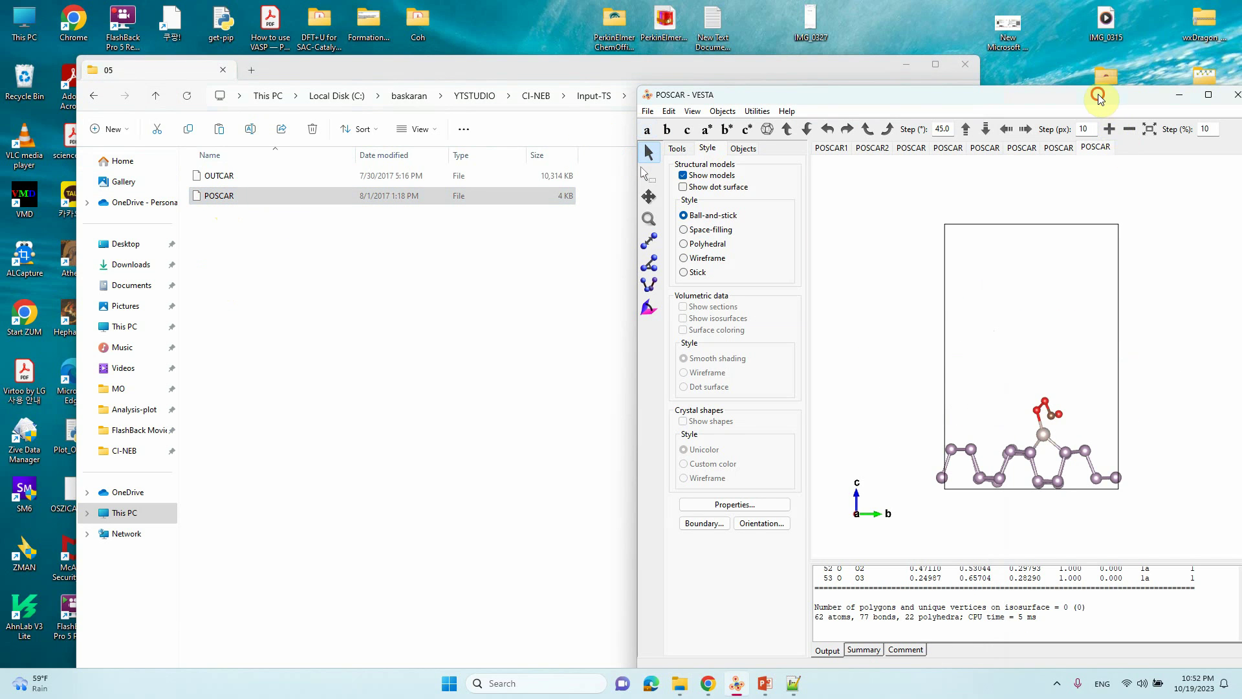
left_click_drag(1098, 96, 713, 92)
Maximize VESTA, step through each loaded image structure tab, then minimize it to folder 05.
left_click(821, 91)
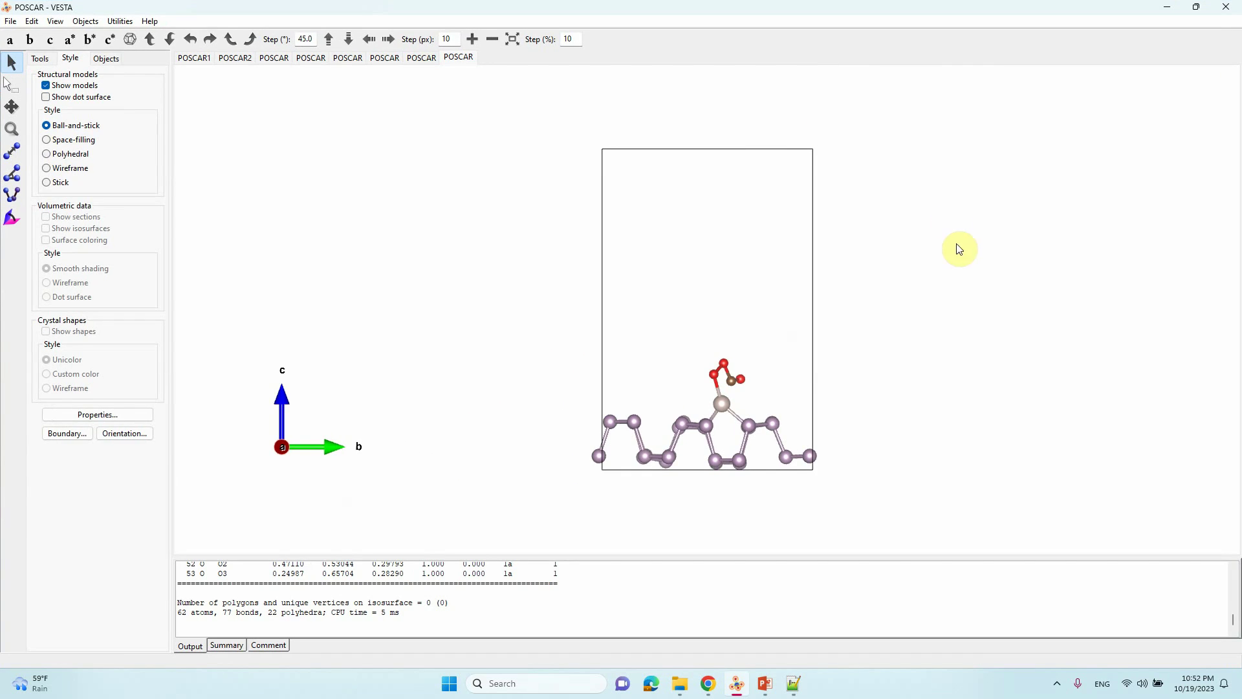
left_click(273, 60)
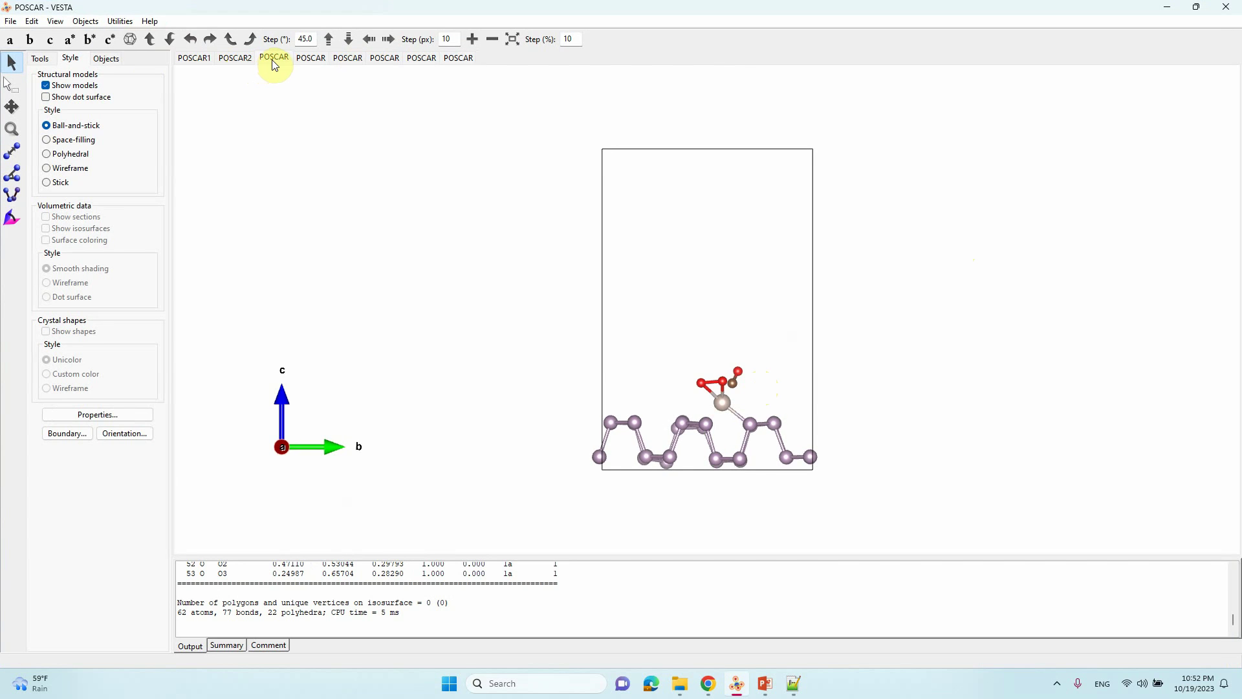
left_click(308, 61)
left_click(341, 58)
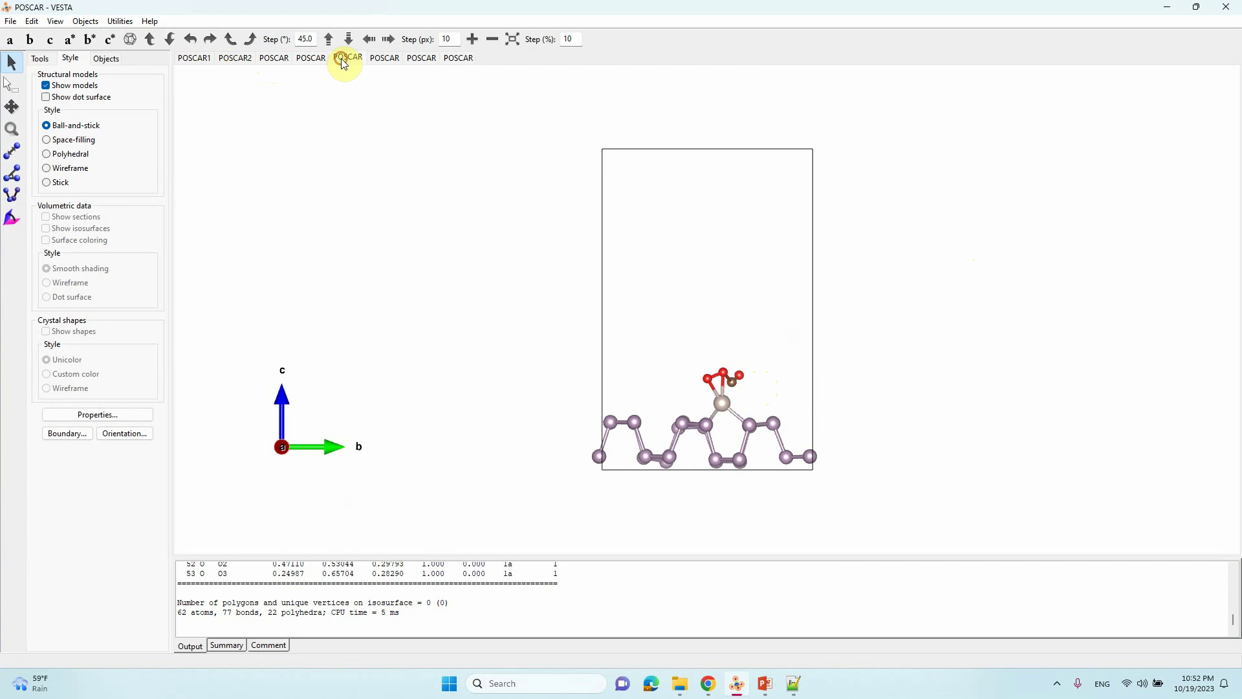
left_click(375, 59)
left_click(419, 60)
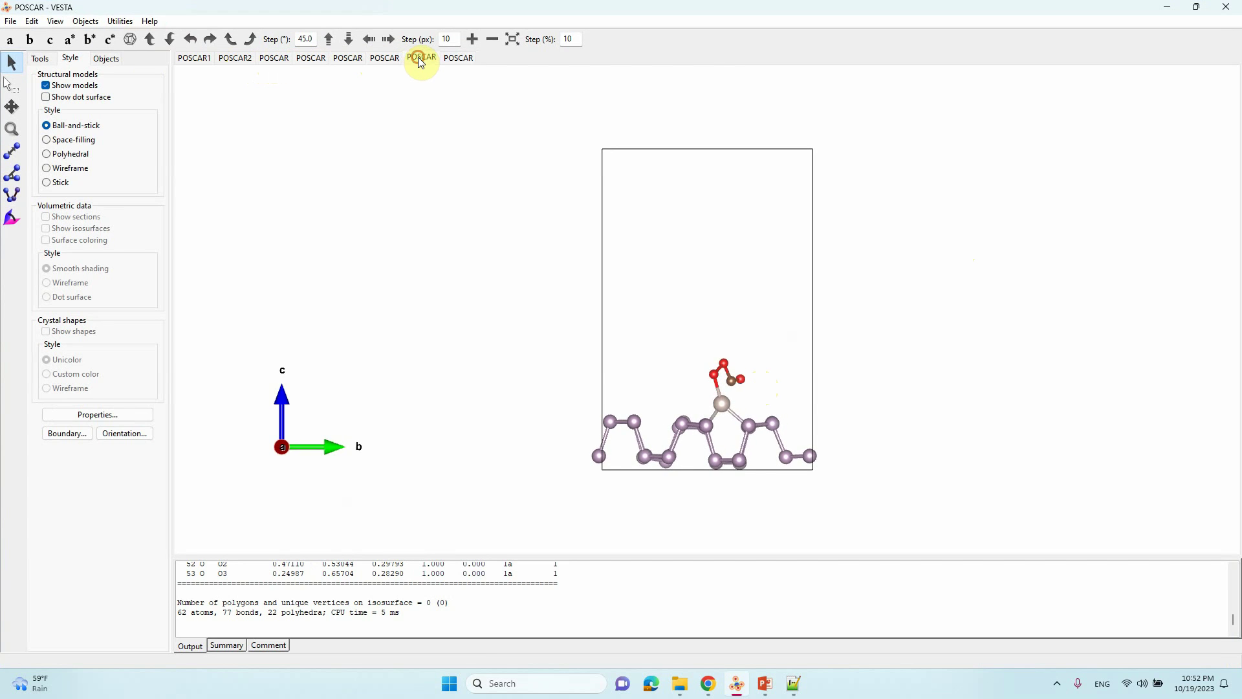
left_click(457, 59)
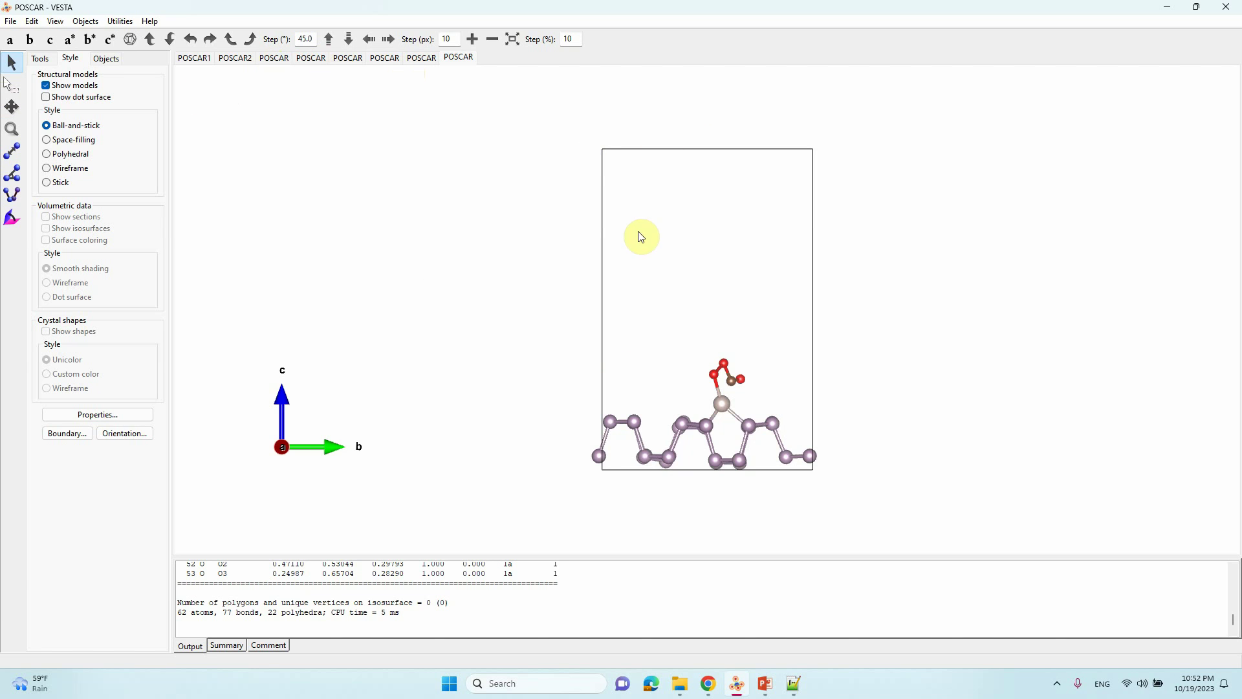
left_click(1171, 7)
left_click(755, 322)
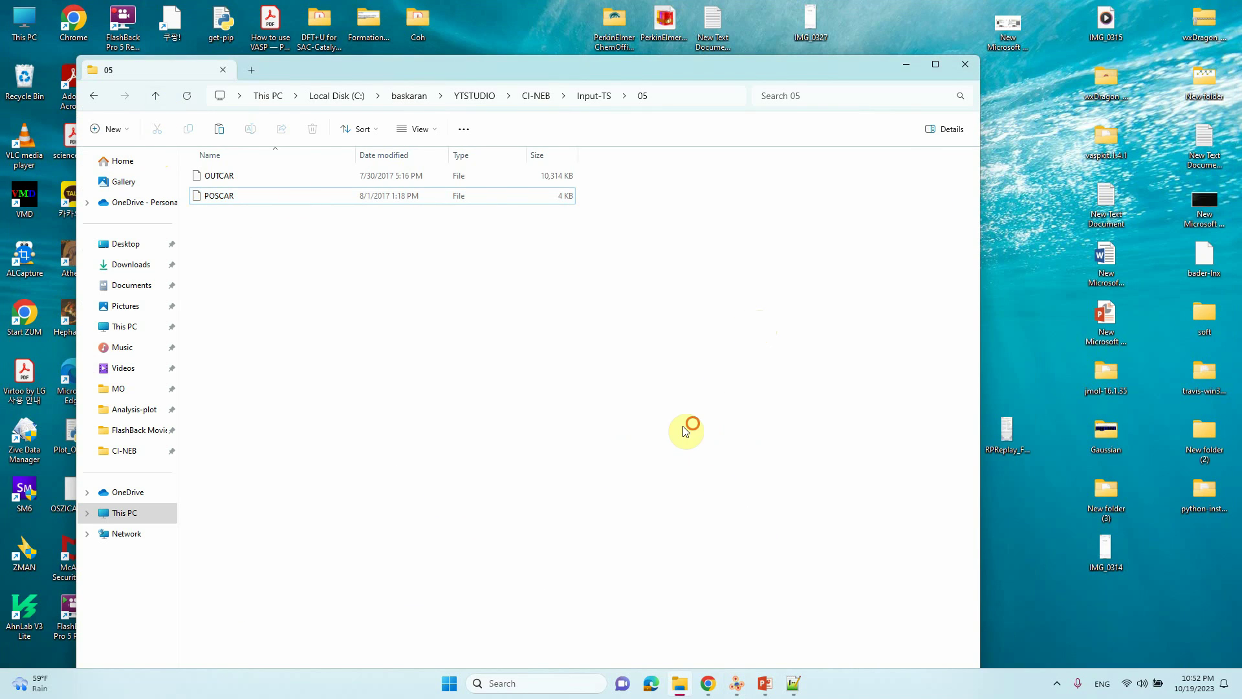
Change '06' to '05' on line 18 so the OUTCARs go in folders 00 and 05, and save.
left_click(806, 691)
scroll(632, 409, "down", 3)
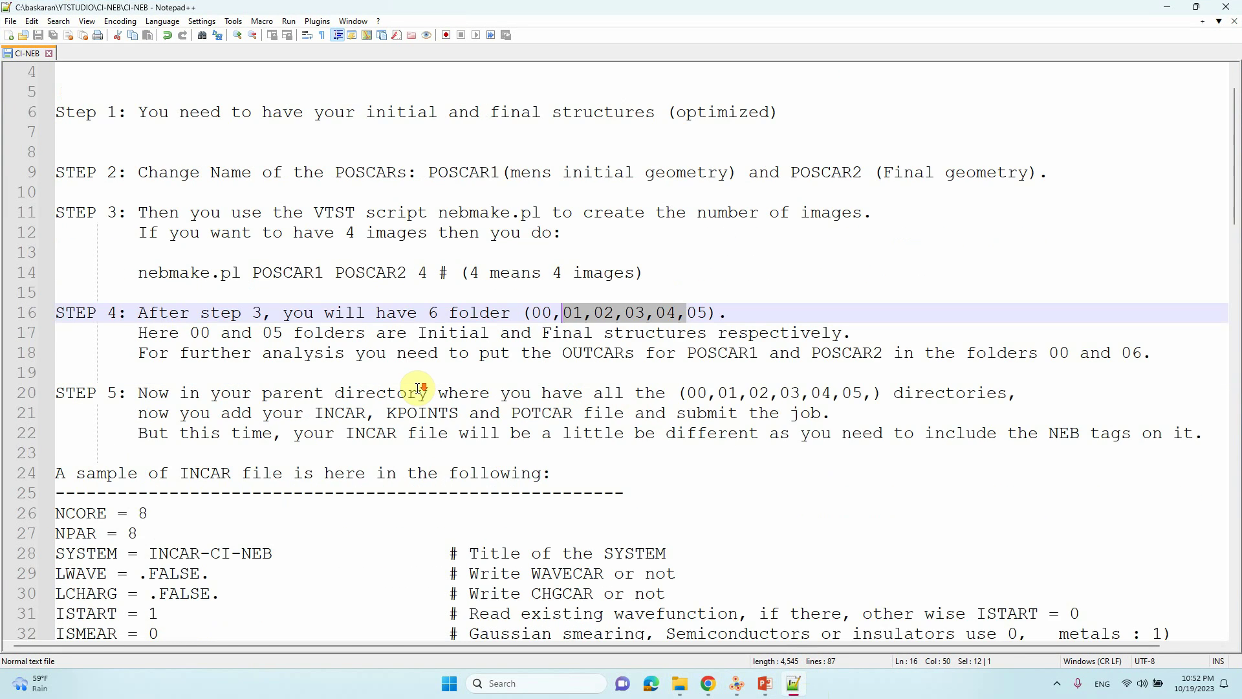
scroll(657, 314, "down", 3)
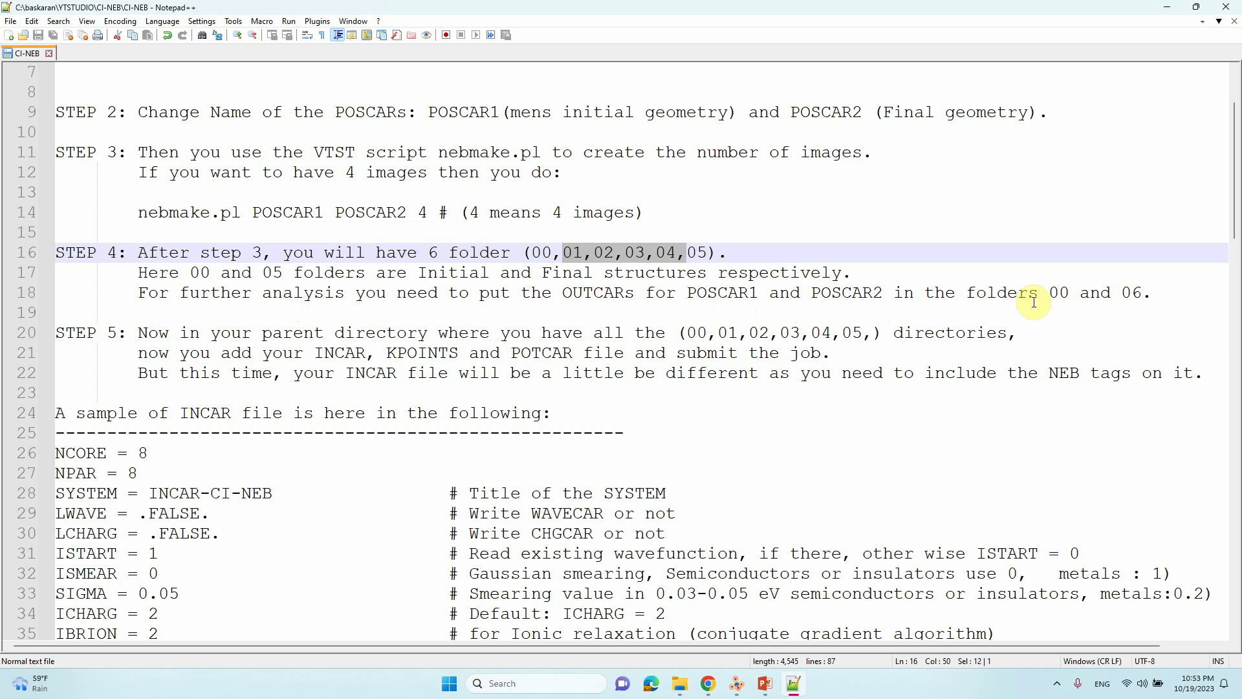
left_click(1141, 294)
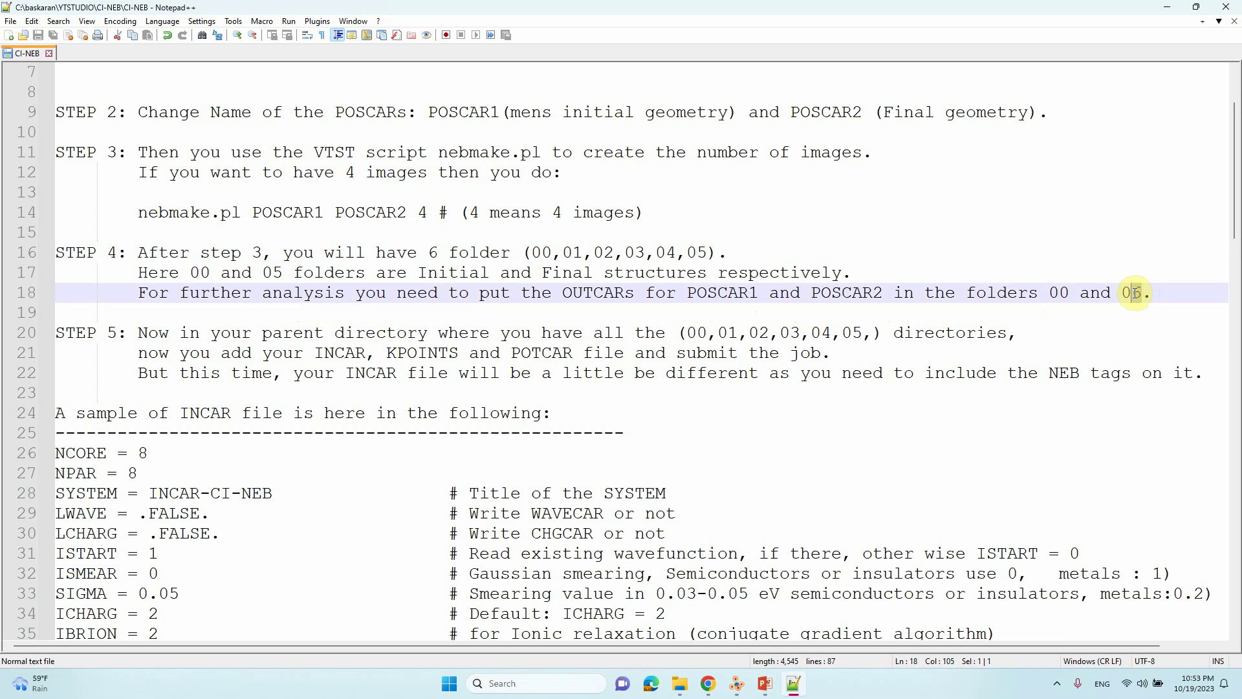
type("5")
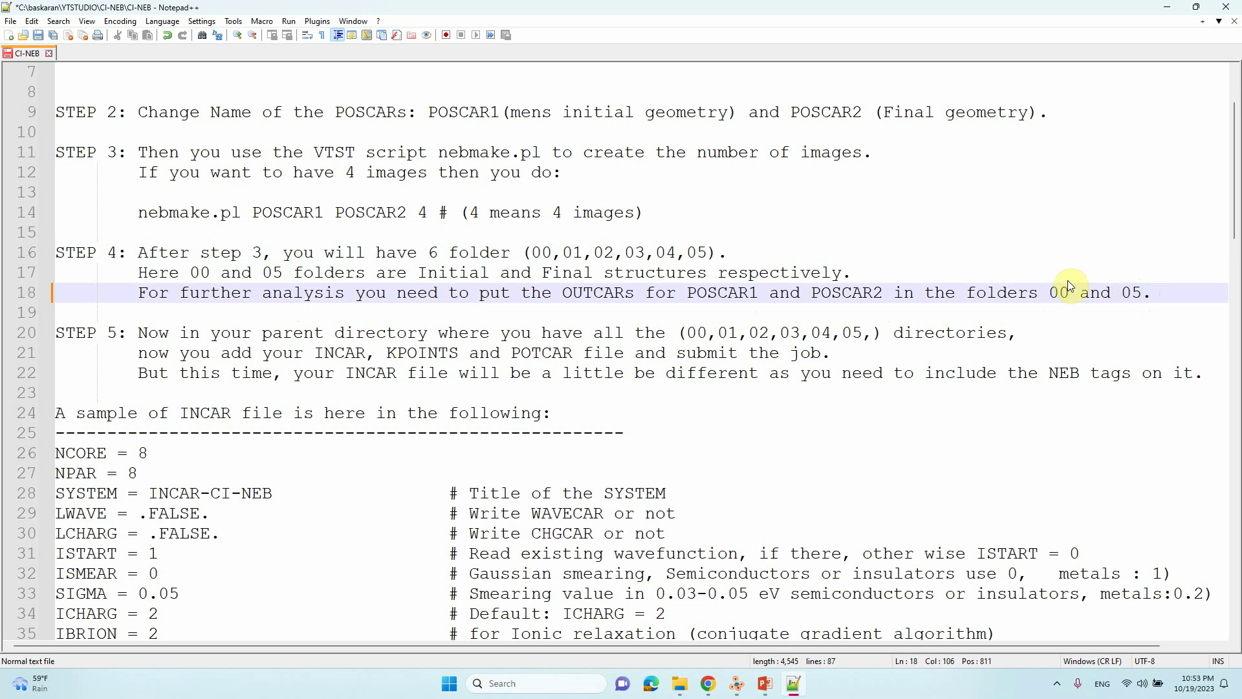
left_click(37, 35)
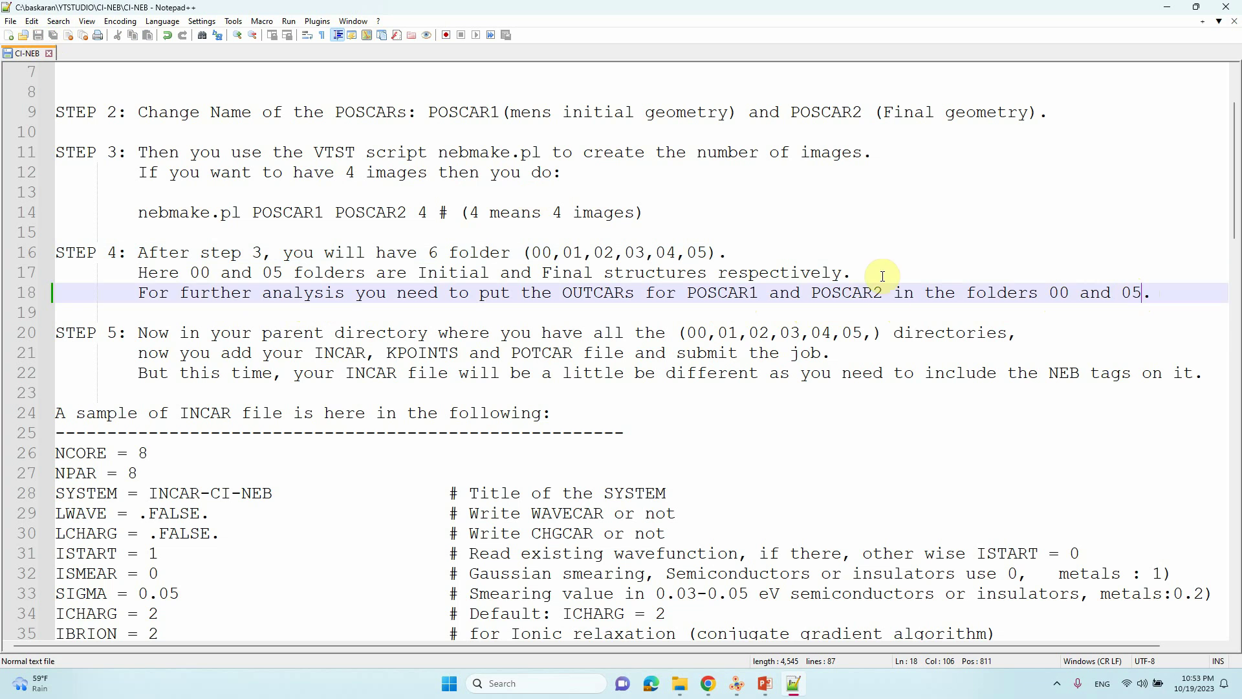
left_click(1180, 314)
left_click(1143, 294)
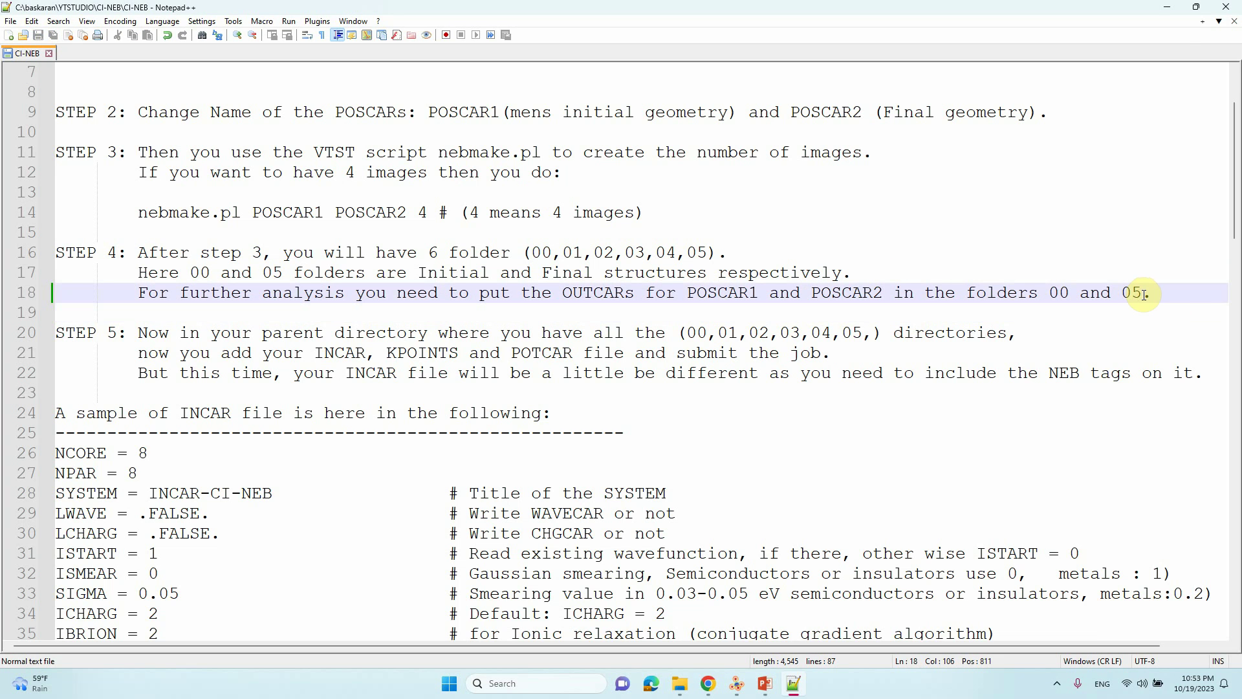
Check the OUTCARs in folders 00 and 05, return to Input-TS, and reopen the notes.
left_click(1167, 7)
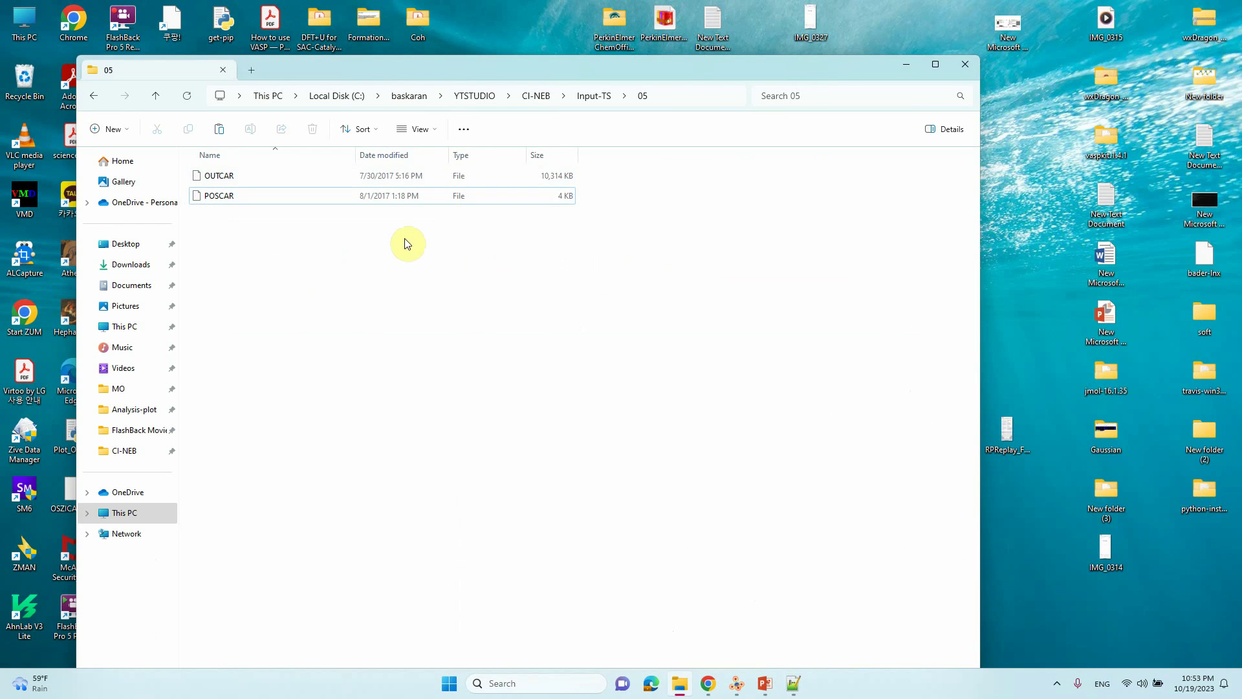
left_click(156, 96)
left_click(212, 174)
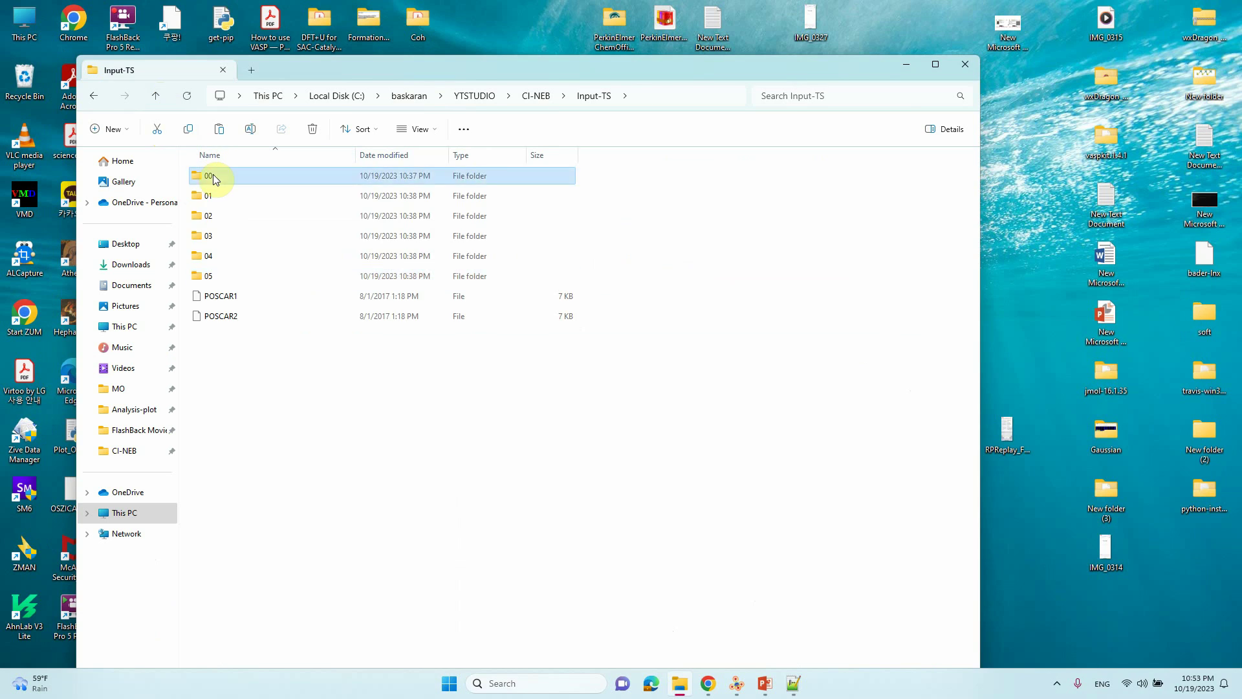
double_click(212, 175)
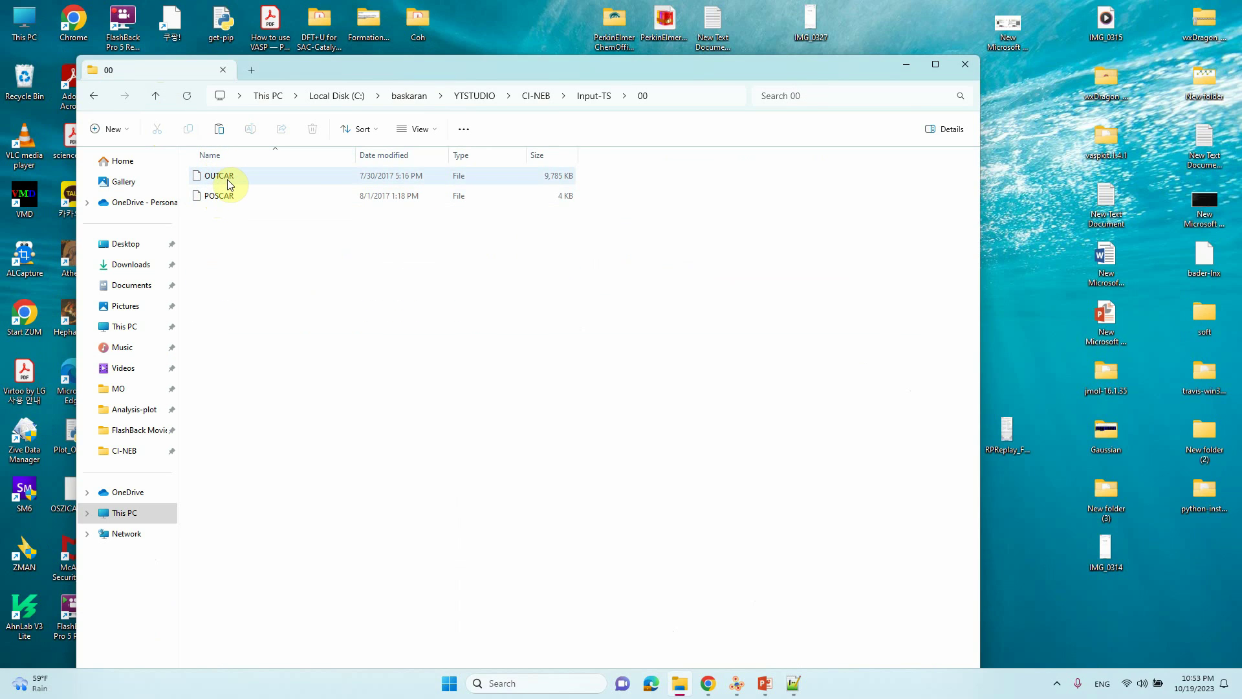
left_click(155, 96)
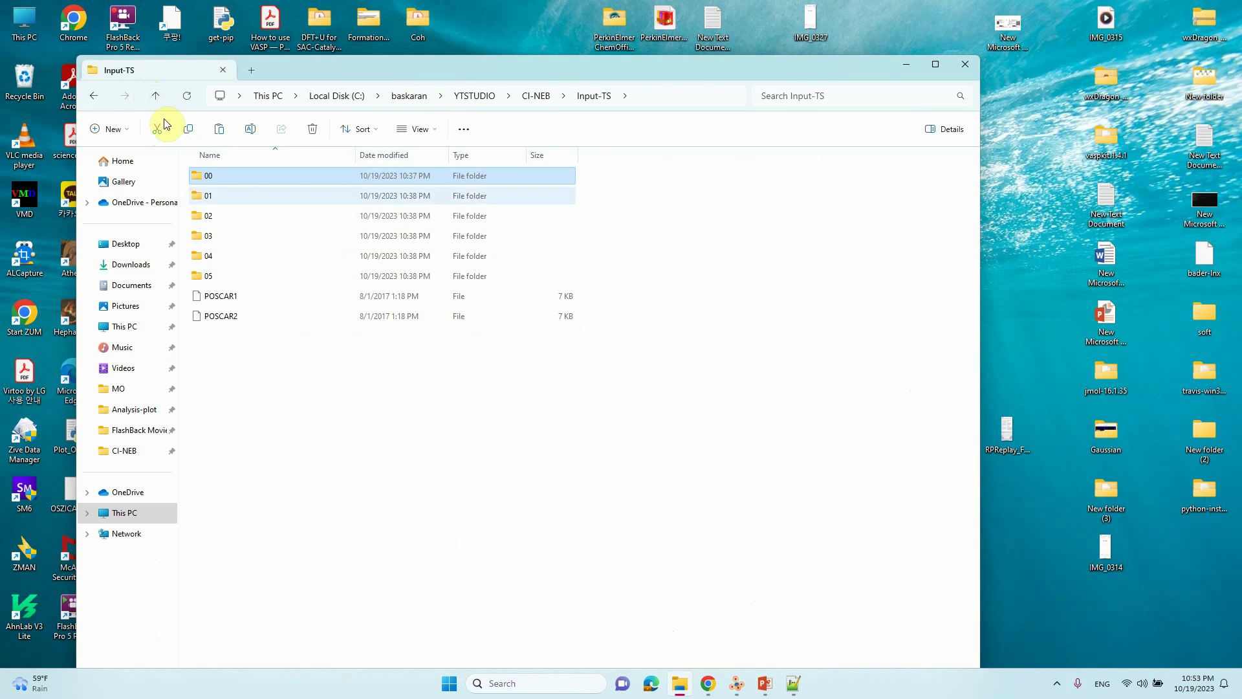
double_click(211, 277)
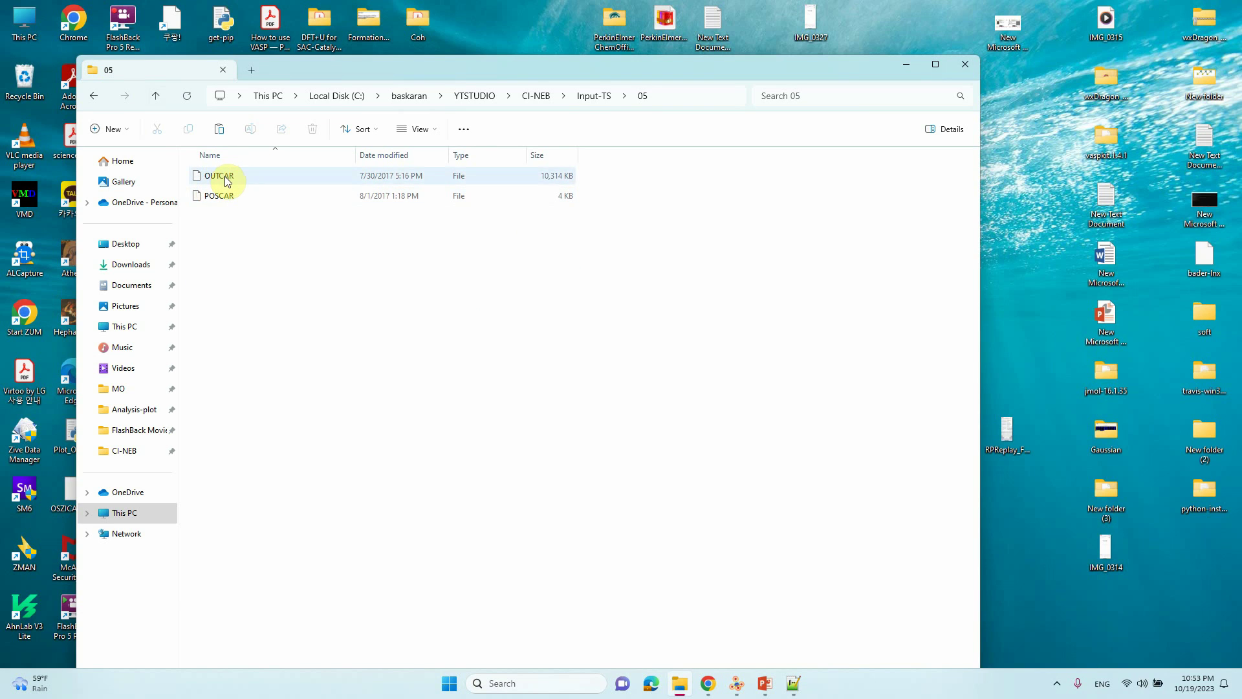
left_click(156, 97)
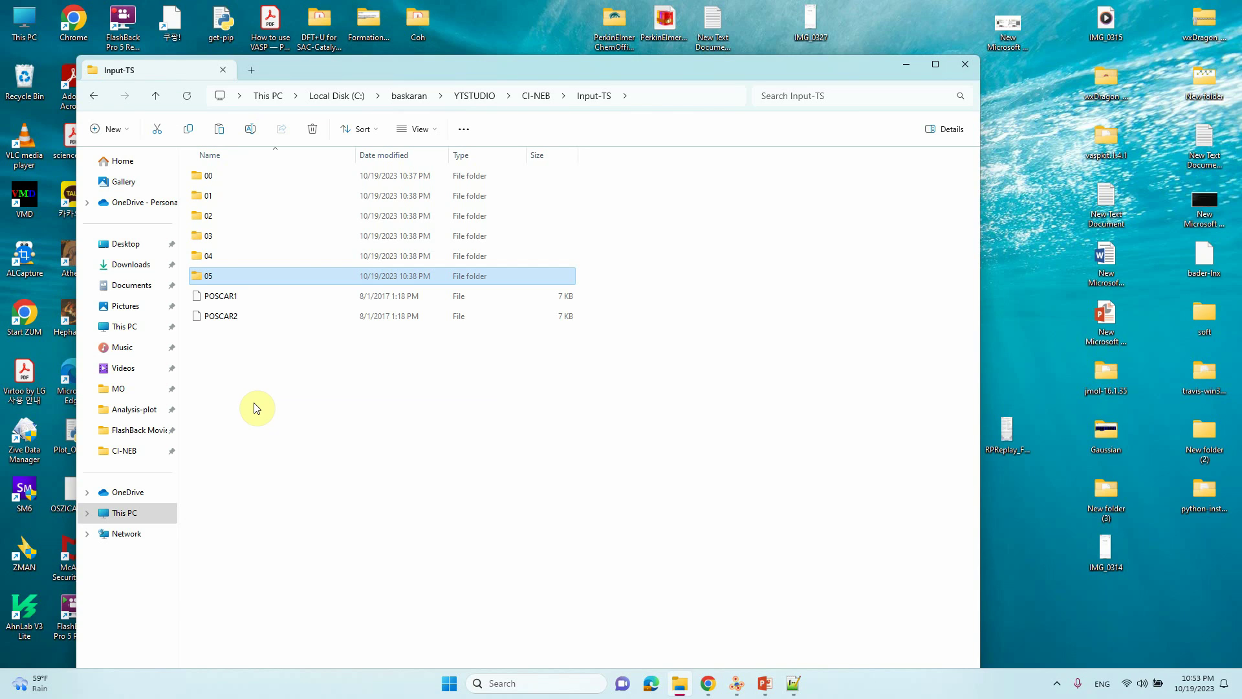
left_click(567, 459)
left_click(794, 683)
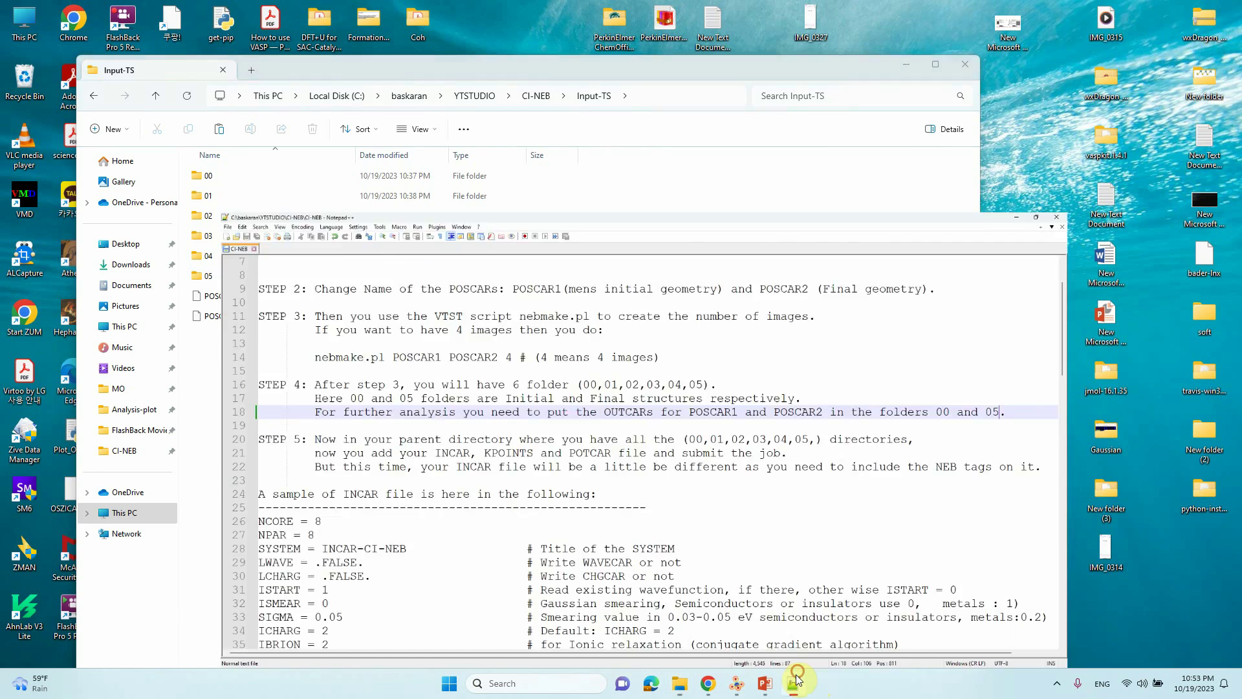
Scroll to Step 5 and point out KPOINTS, POTCAR, job submission and the sample INCAR heading.
scroll(443, 464, "down", 2)
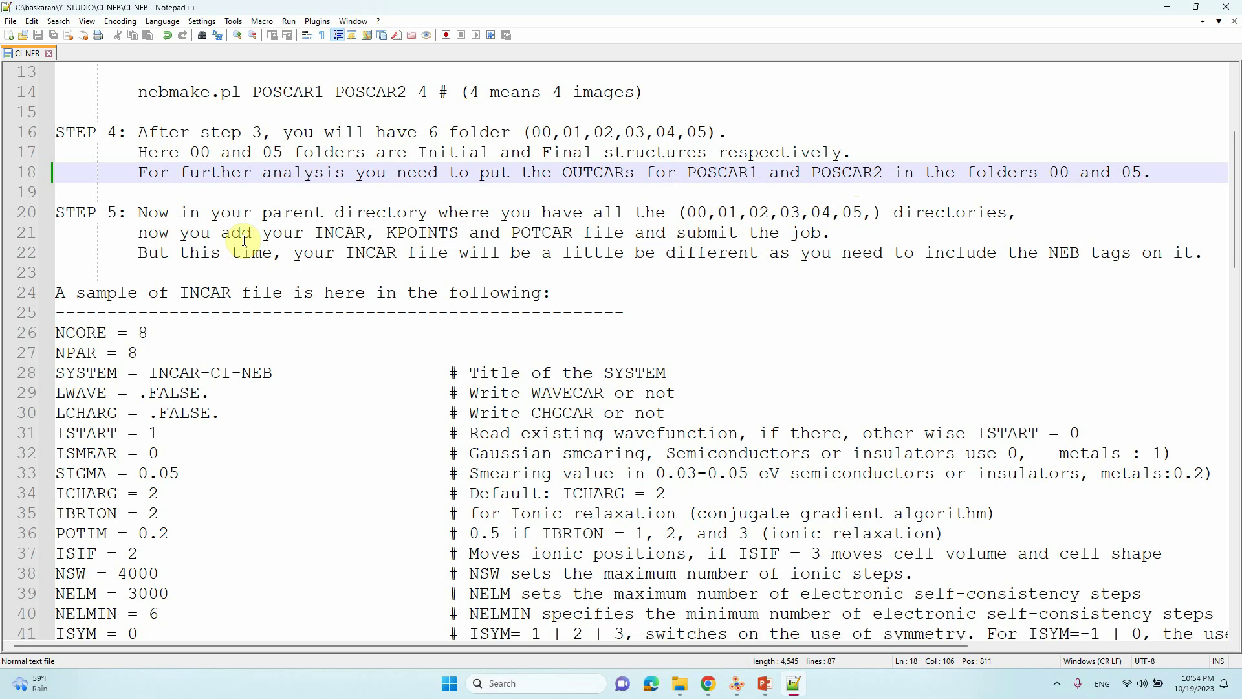
left_click(324, 235)
left_click(399, 235)
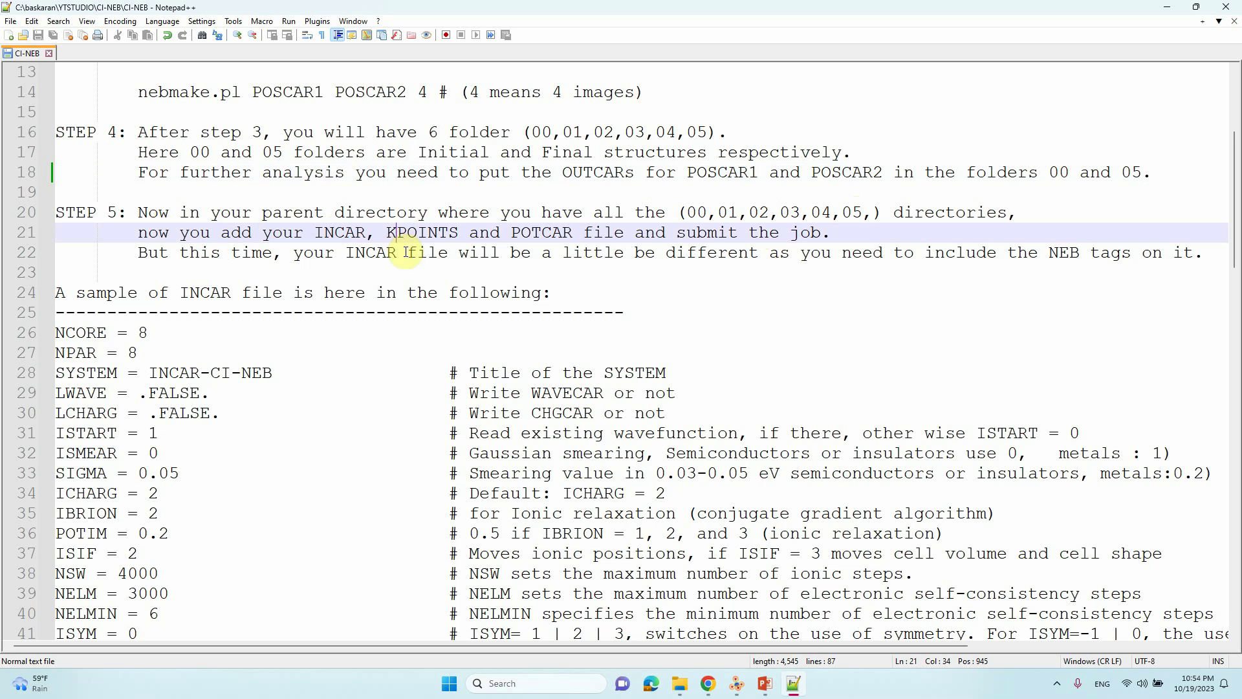
left_click(543, 235)
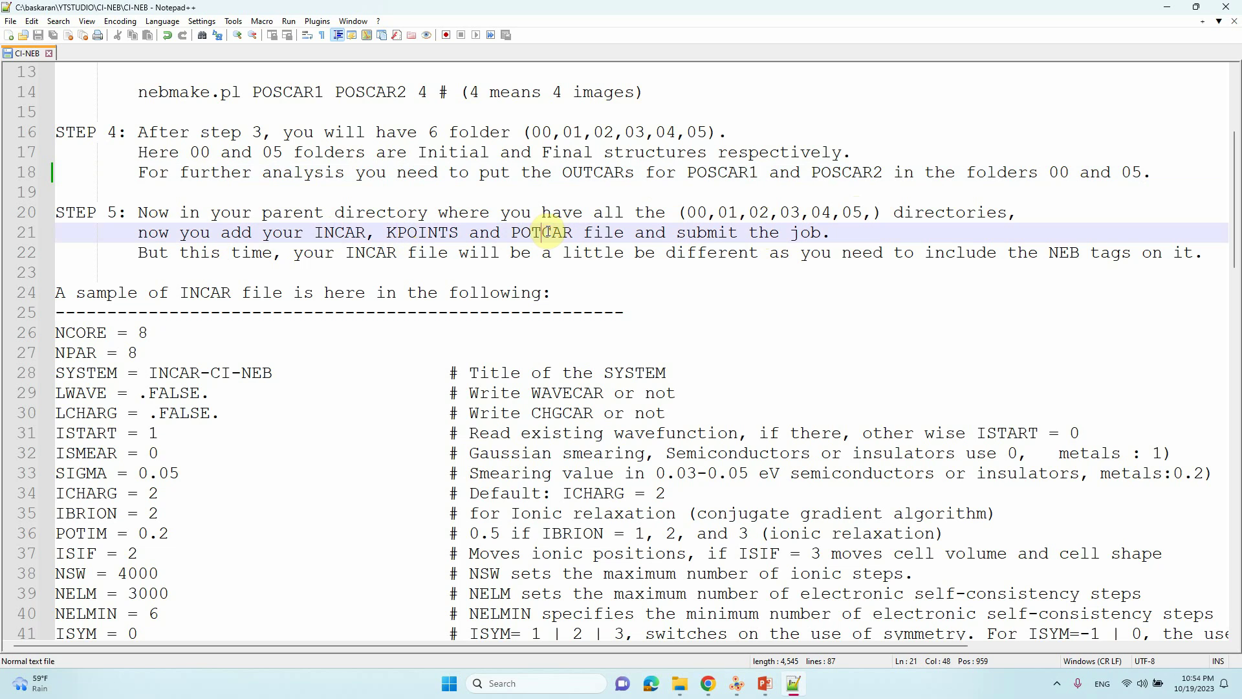
left_click(696, 235)
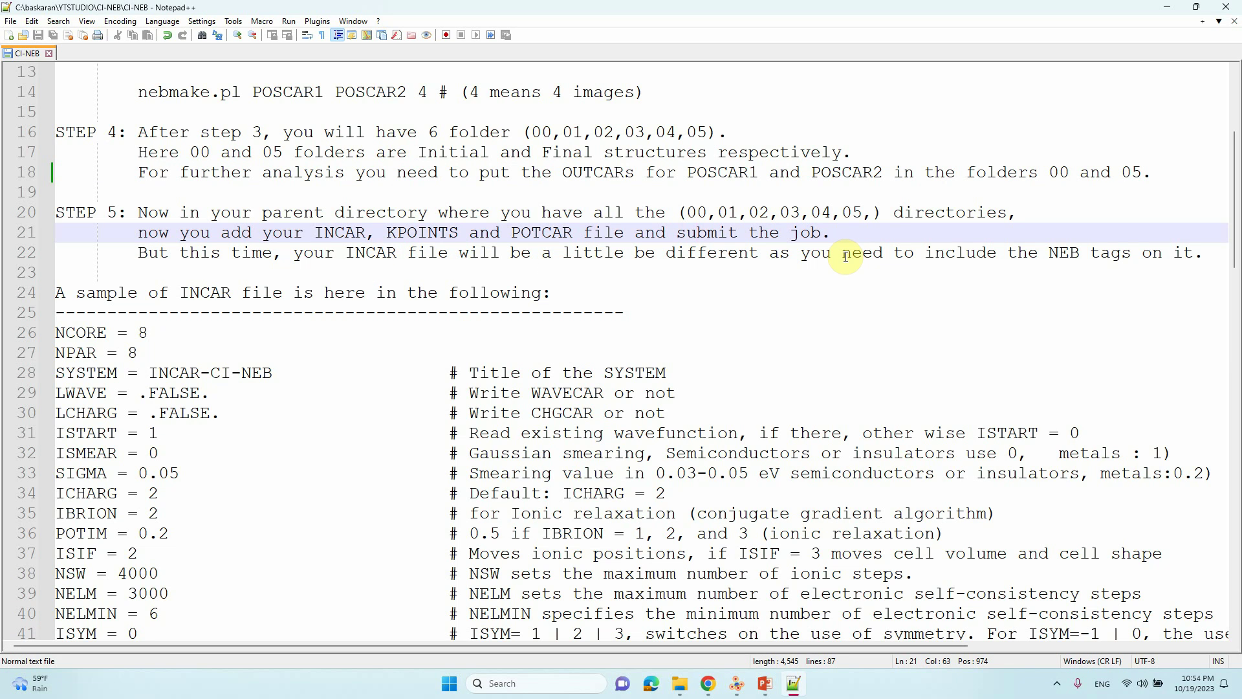
left_click(221, 291)
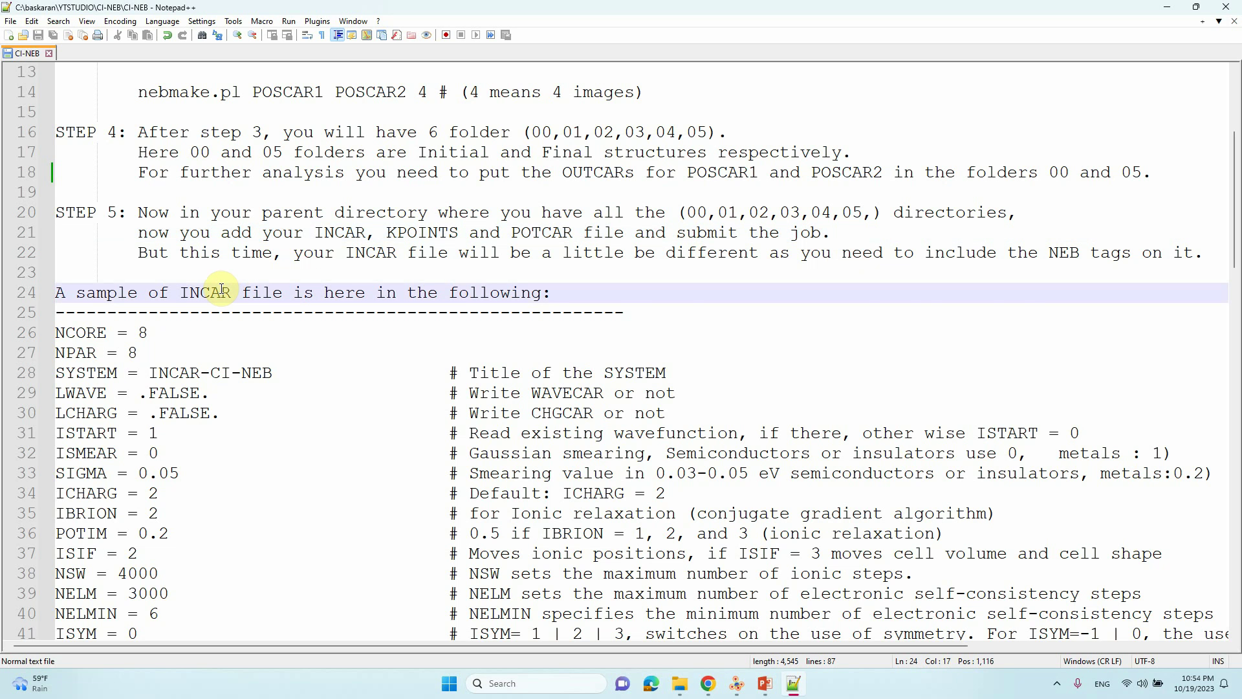
scroll(221, 289, "down", 4)
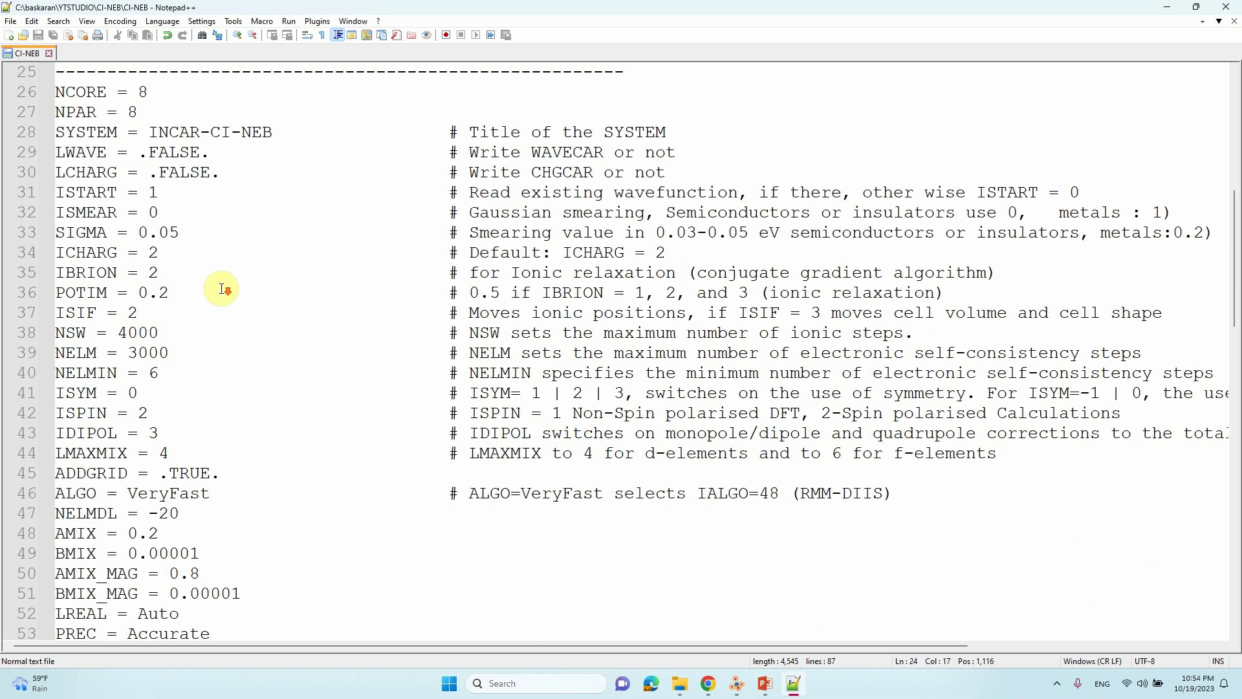
scroll(224, 289, "down", 1)
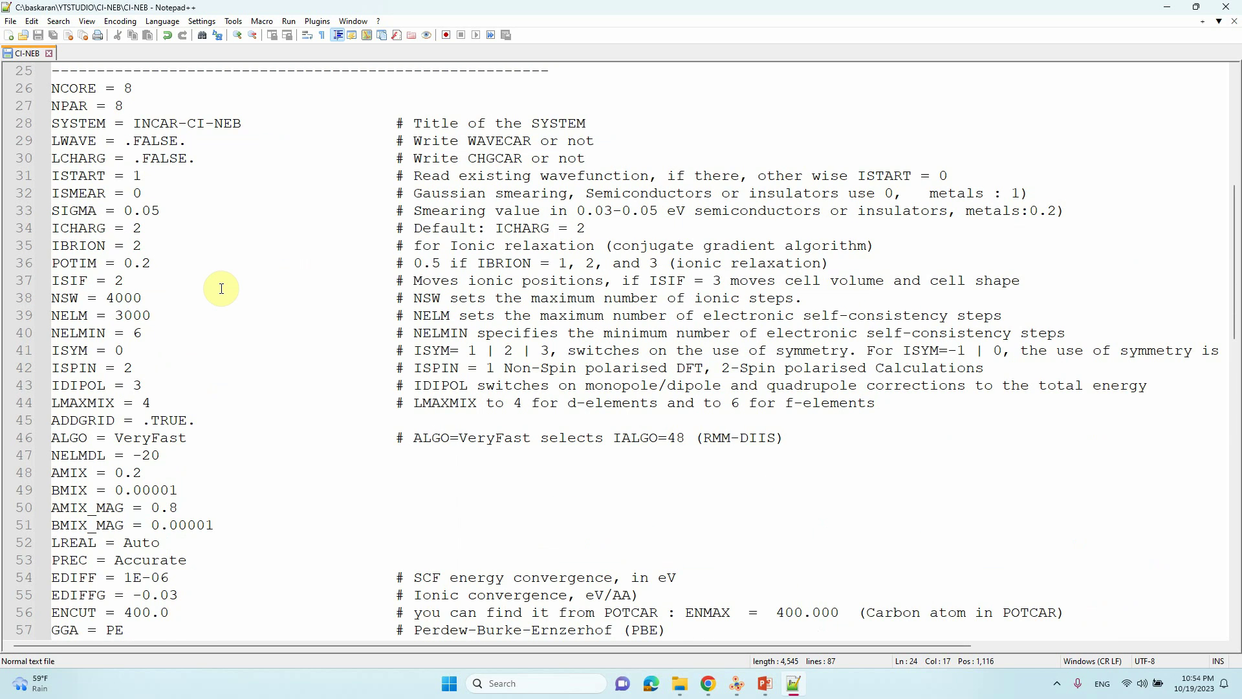
scroll(221, 289, "up", 1)
scroll(221, 288, "down", 1)
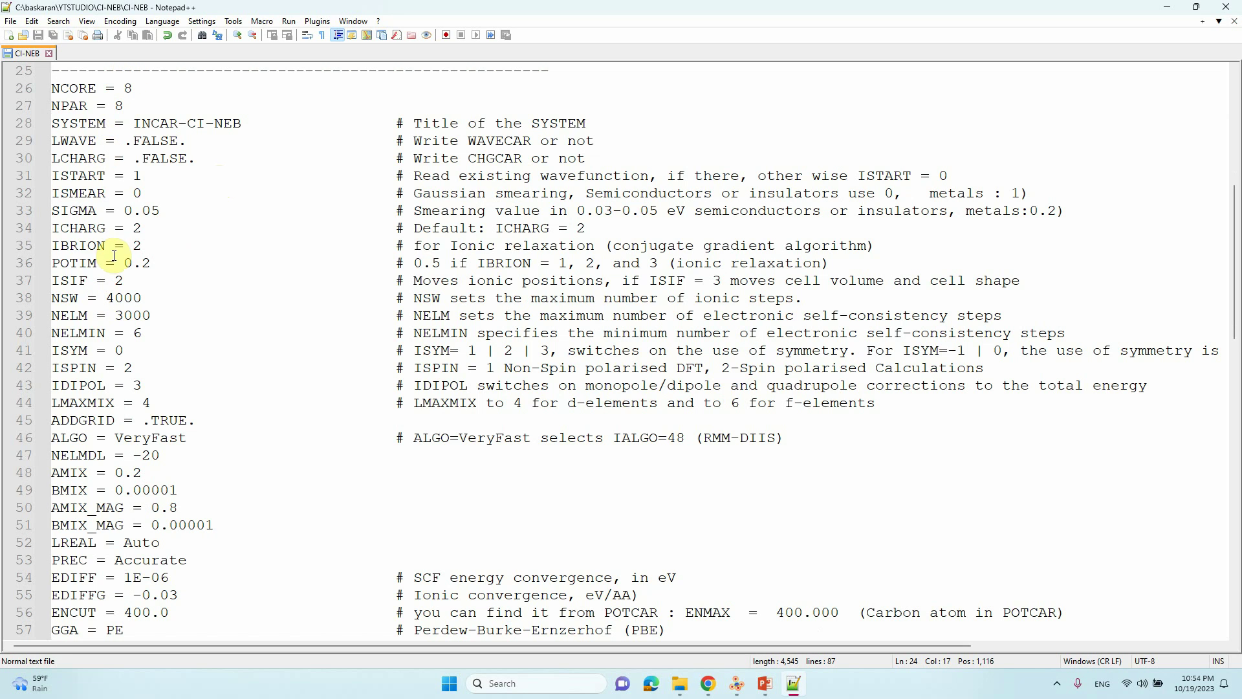
left_click_drag(50, 84, 187, 560)
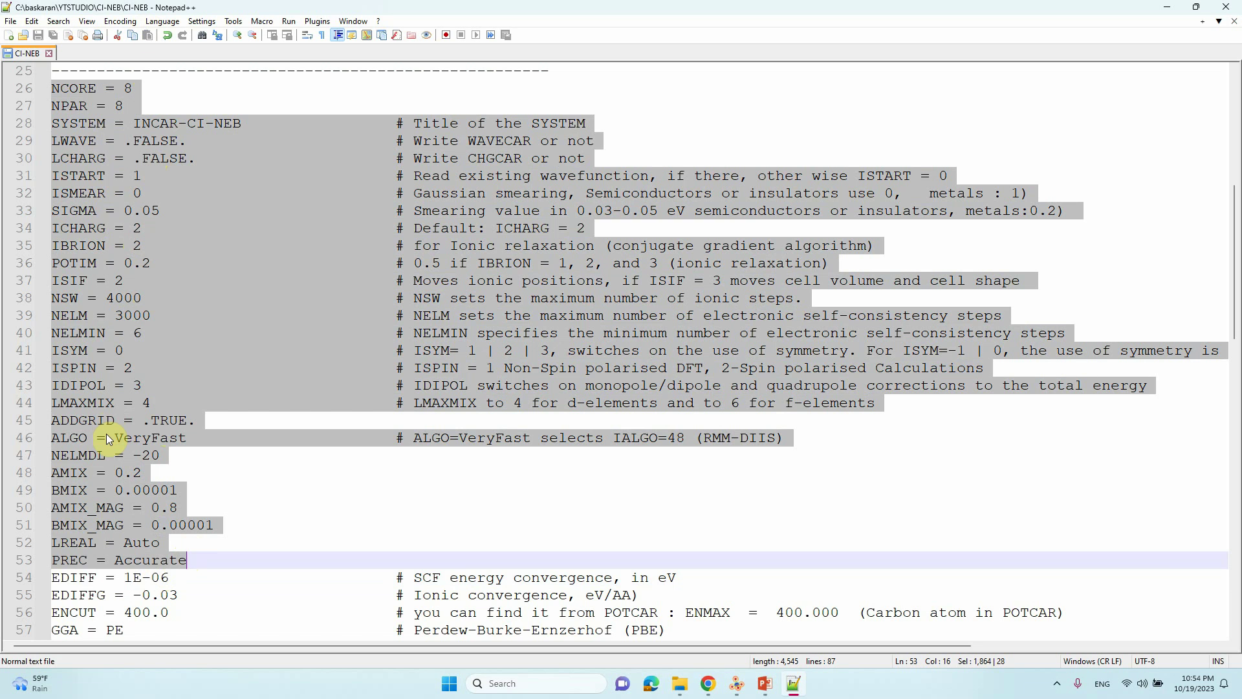
scroll(123, 383, "down", 4)
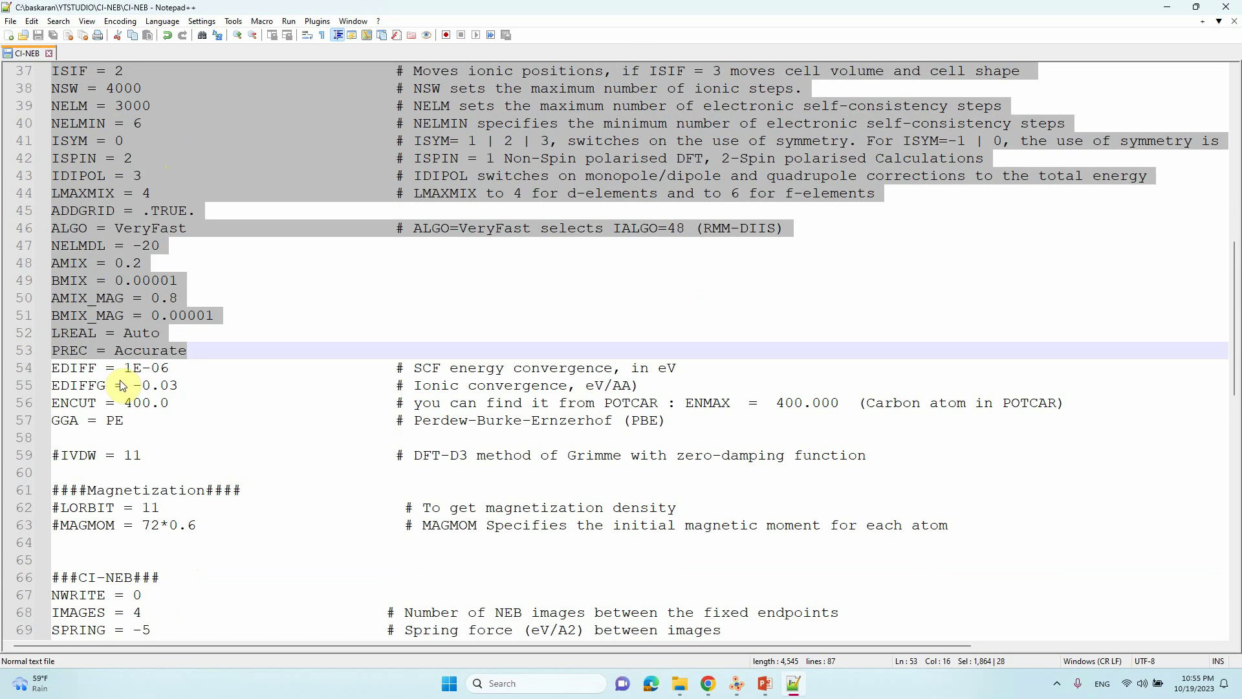
left_click_drag(53, 369, 200, 390)
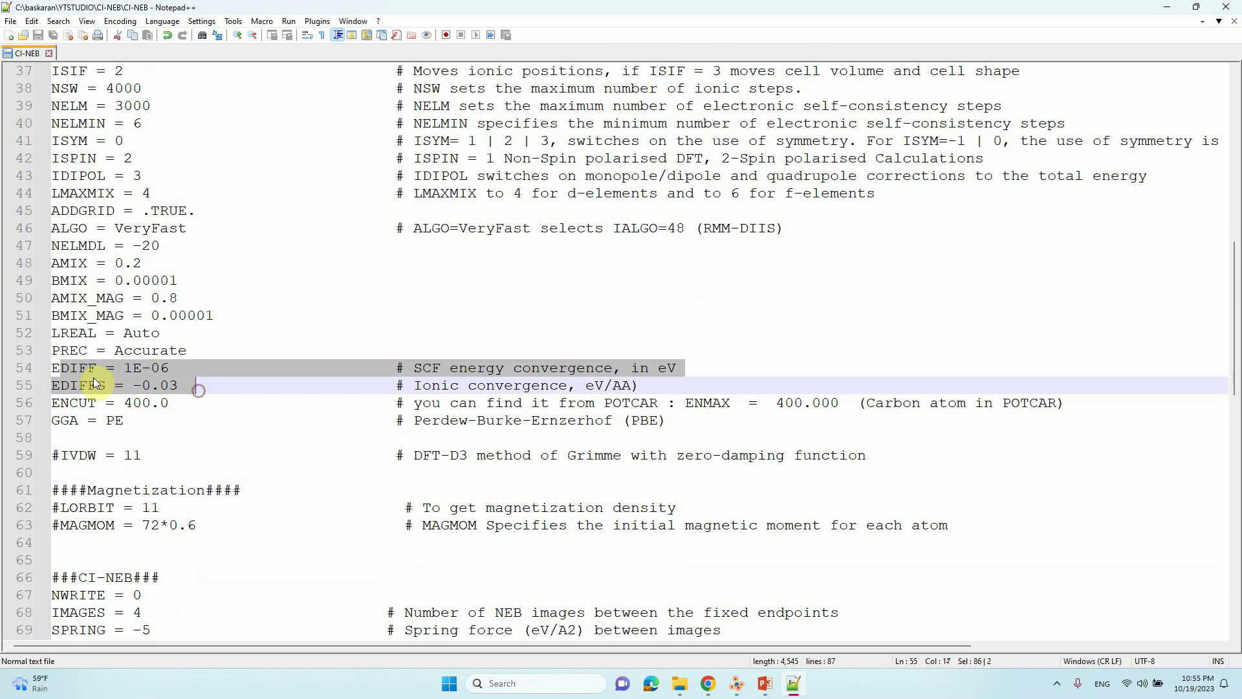
left_click_drag(53, 368, 179, 389)
left_click(167, 370)
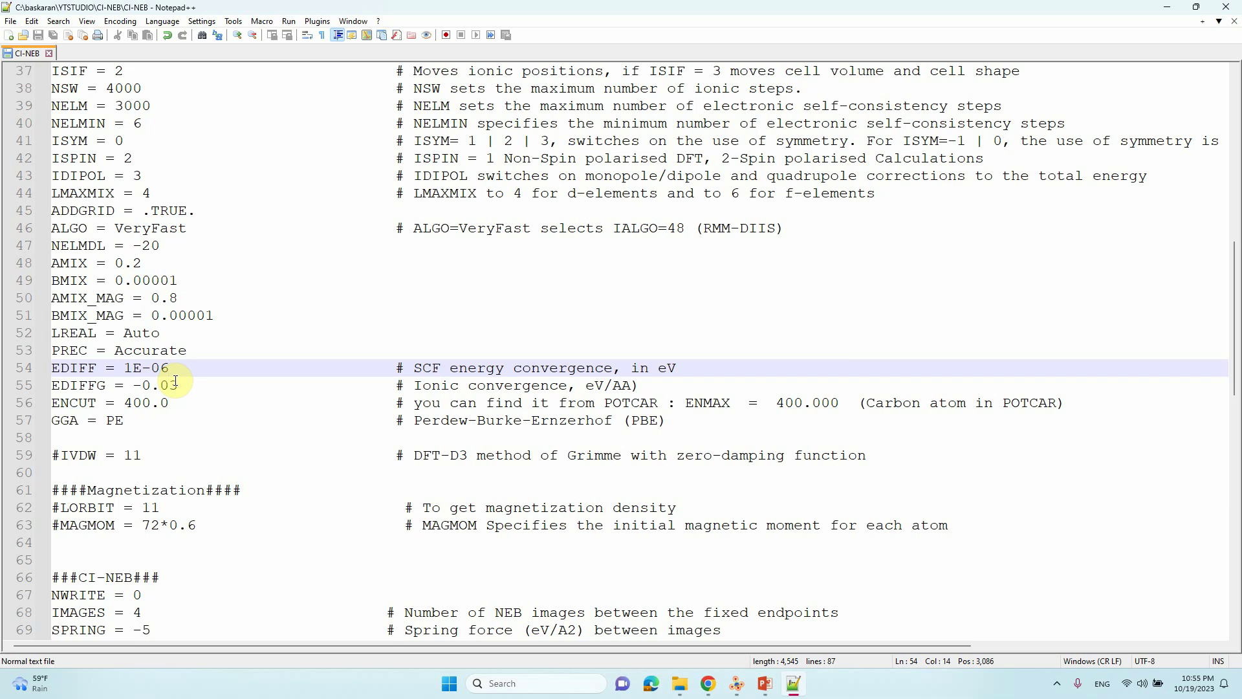
left_click(179, 384)
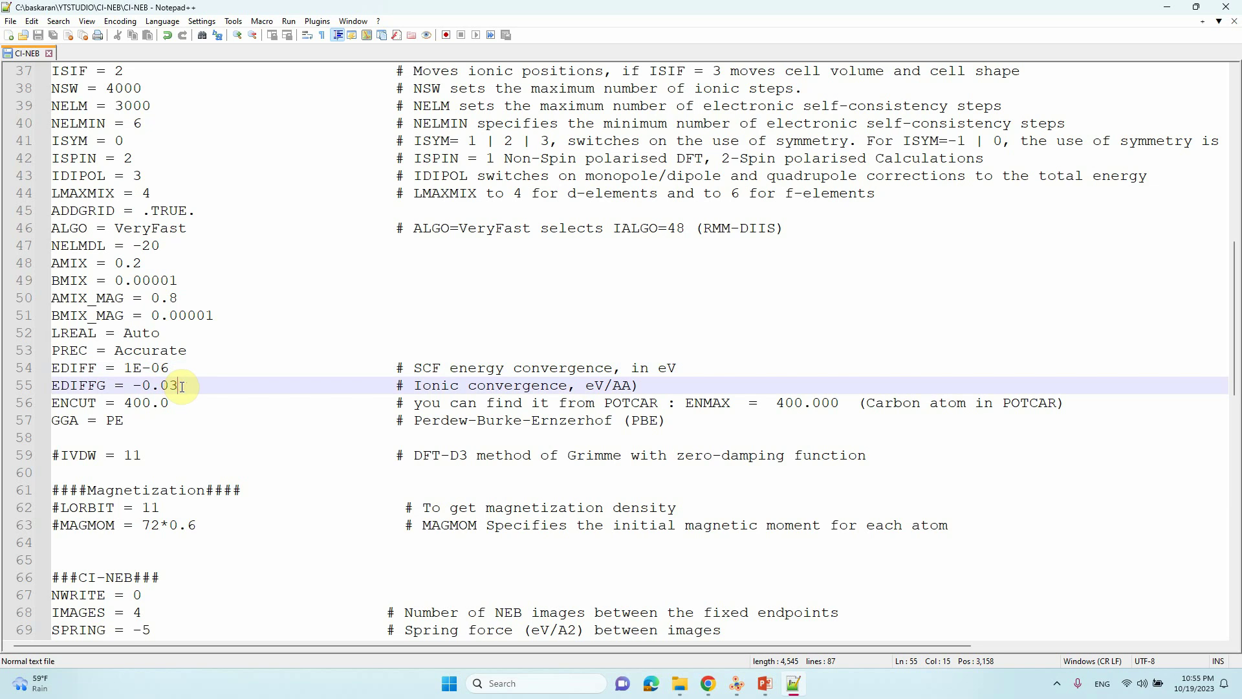
left_click_drag(181, 386, 41, 367)
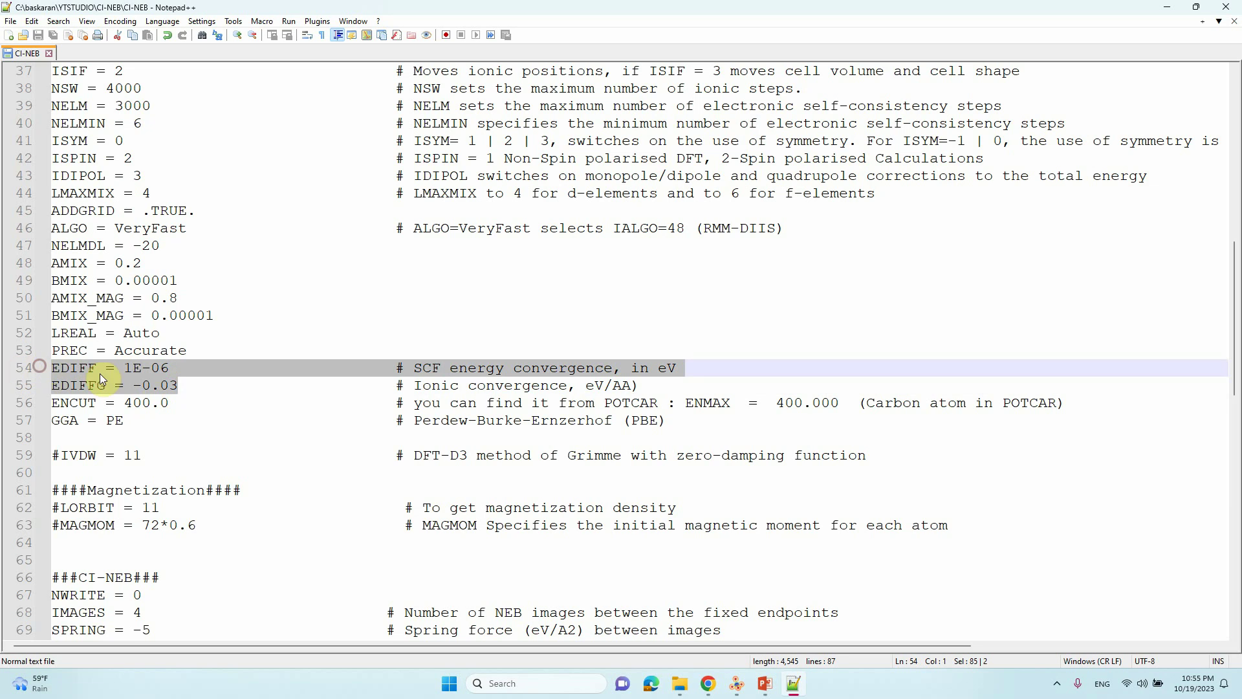
scroll(162, 394, "down", 2)
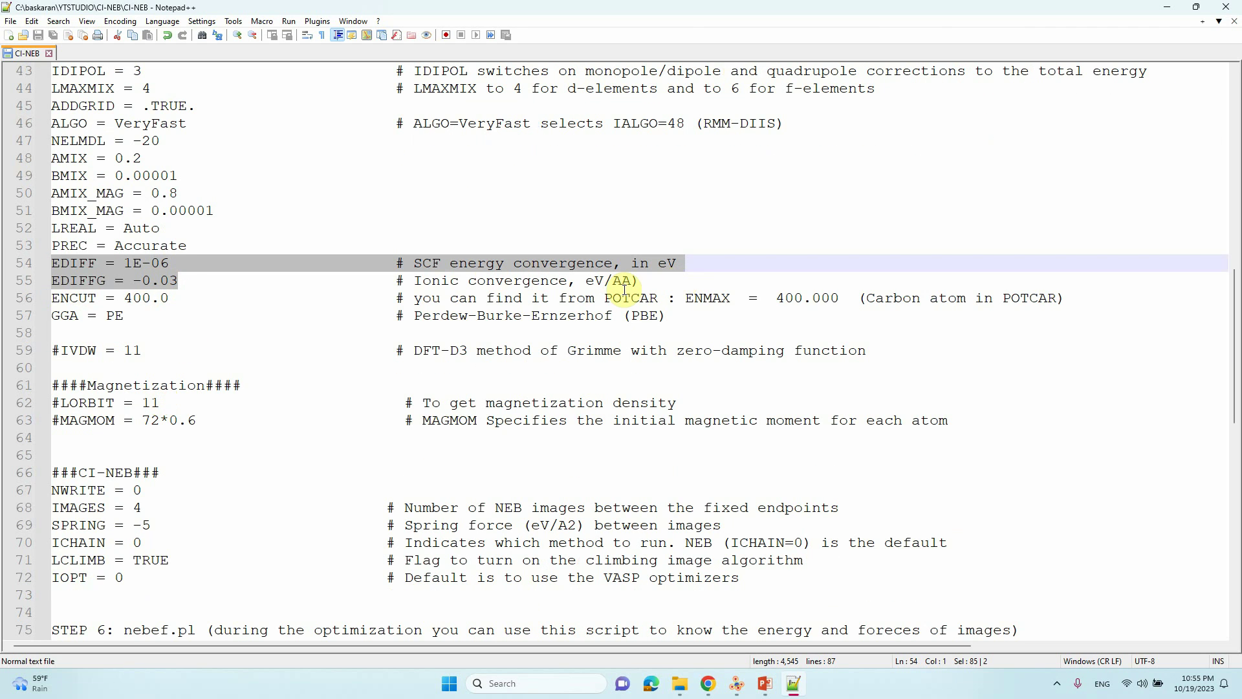
scroll(181, 369, "down", 2)
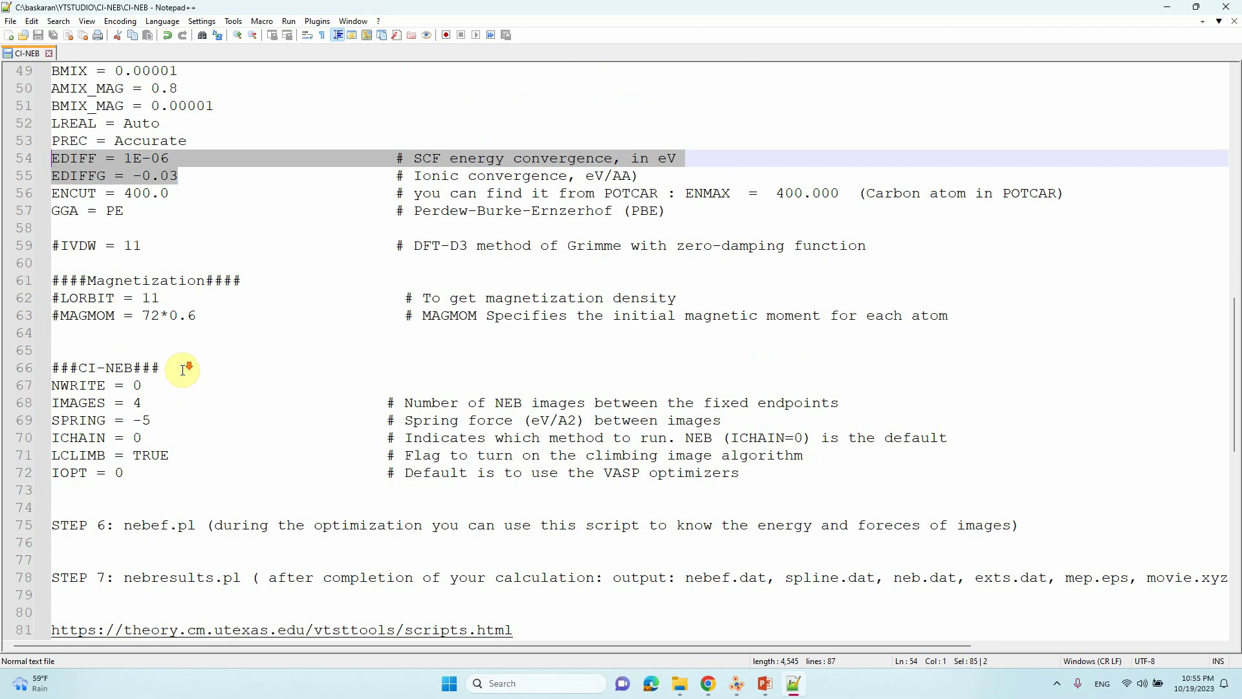
left_click_drag(56, 244, 213, 317)
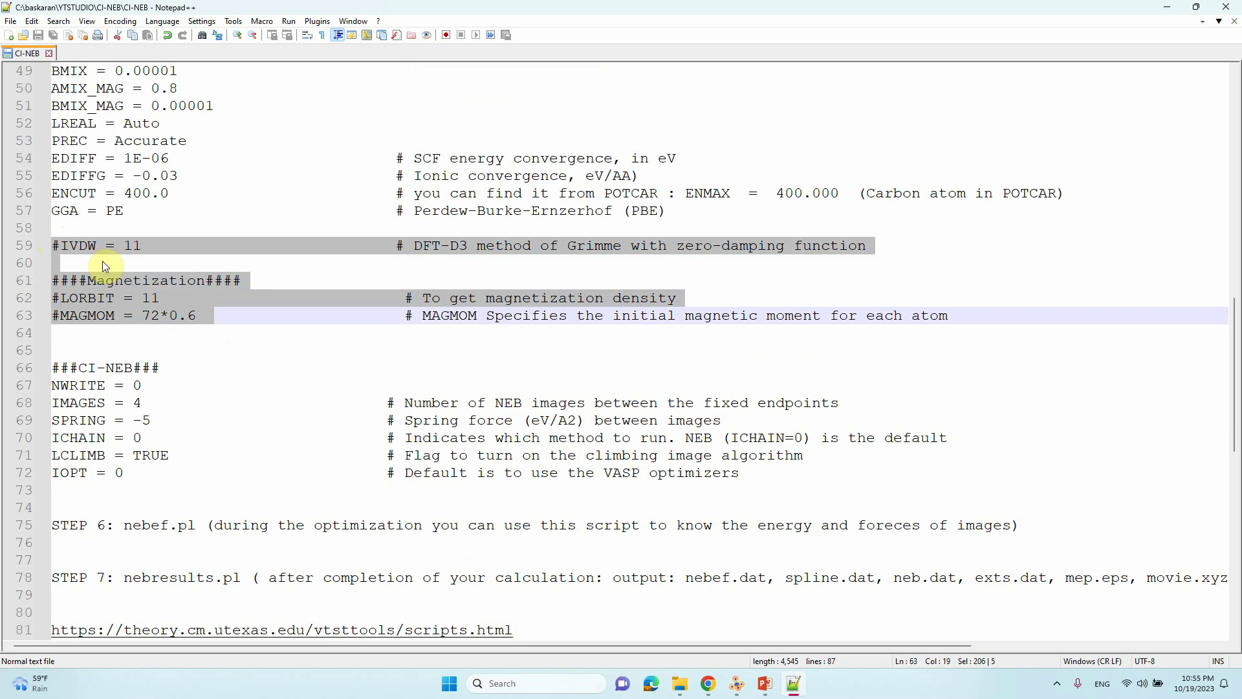
left_click(62, 247)
left_click_drag(64, 248, 53, 248)
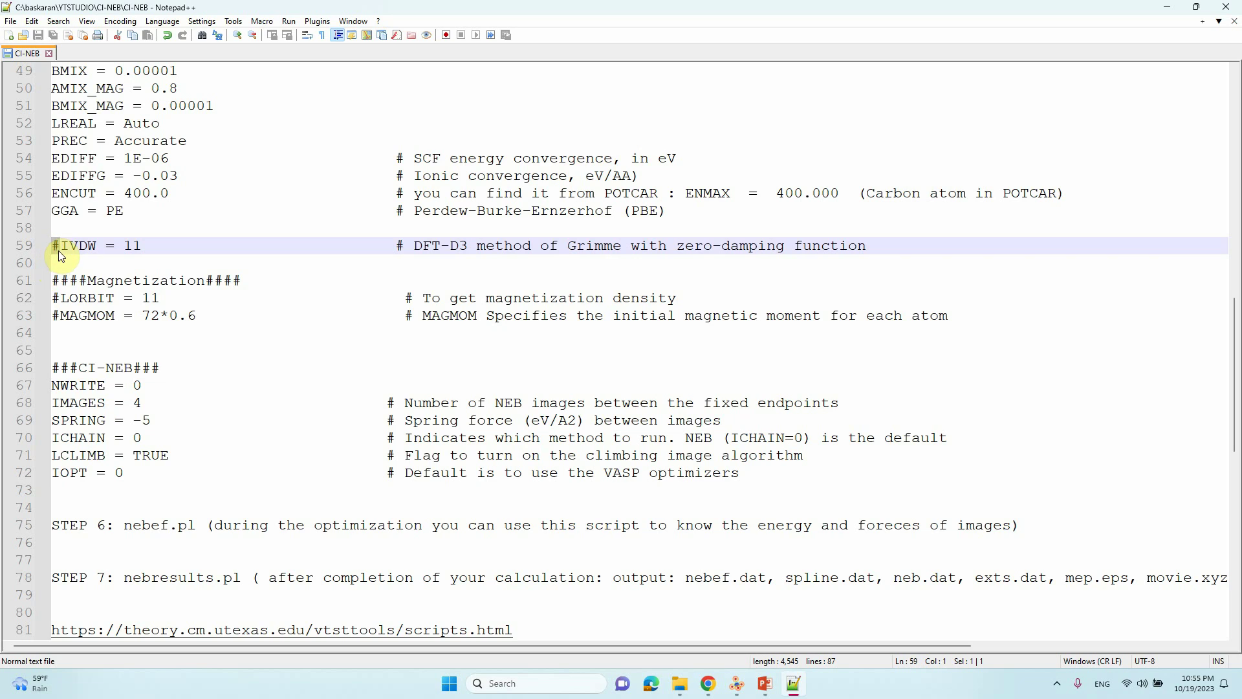
left_click(65, 278)
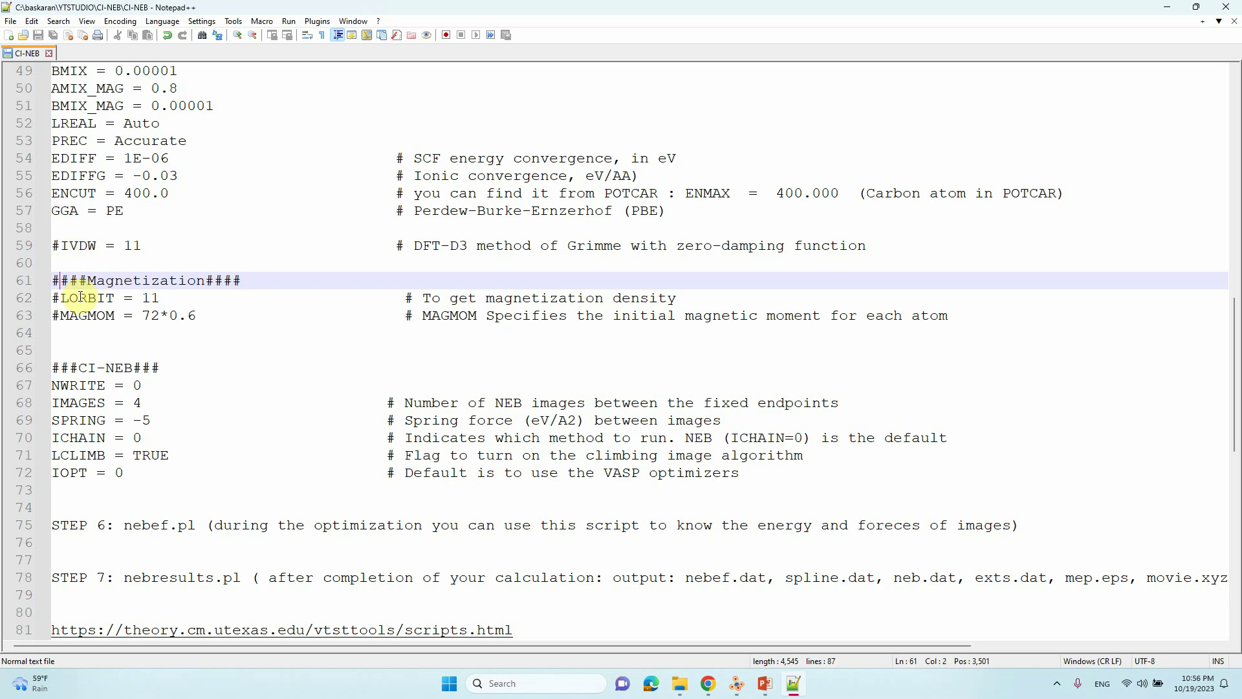
scroll(81, 272, "down", 1)
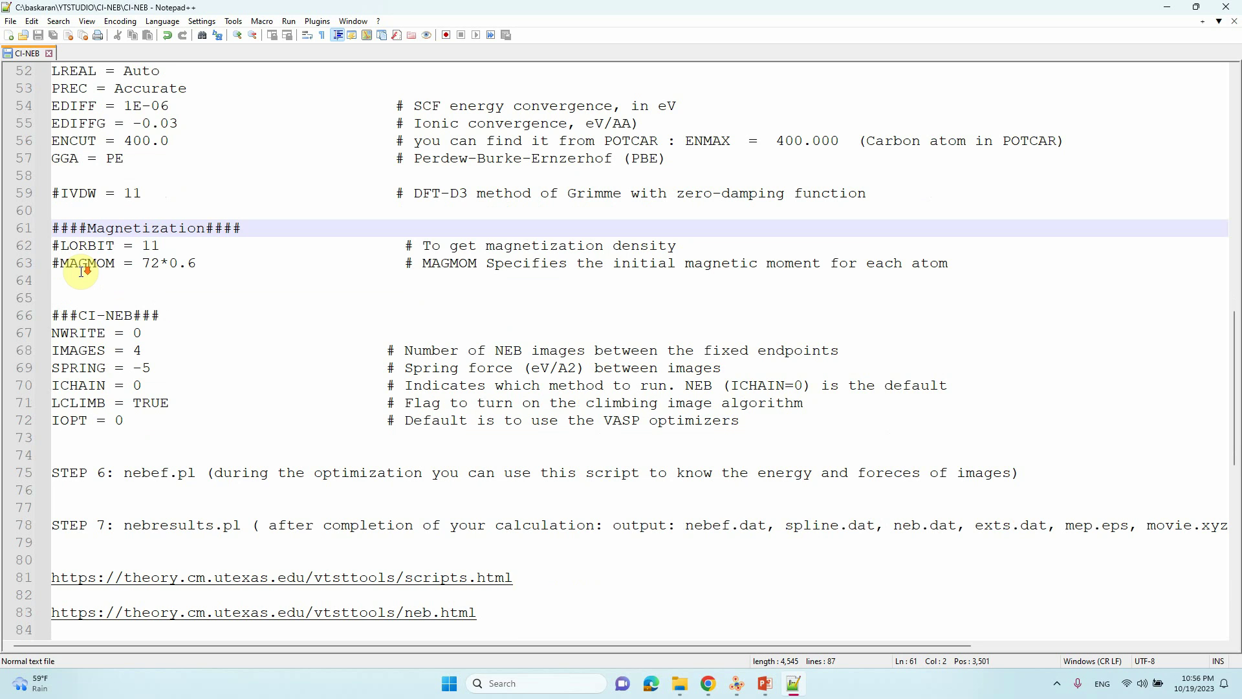
scroll(82, 272, "down", 1)
scroll(81, 272, "down", 2)
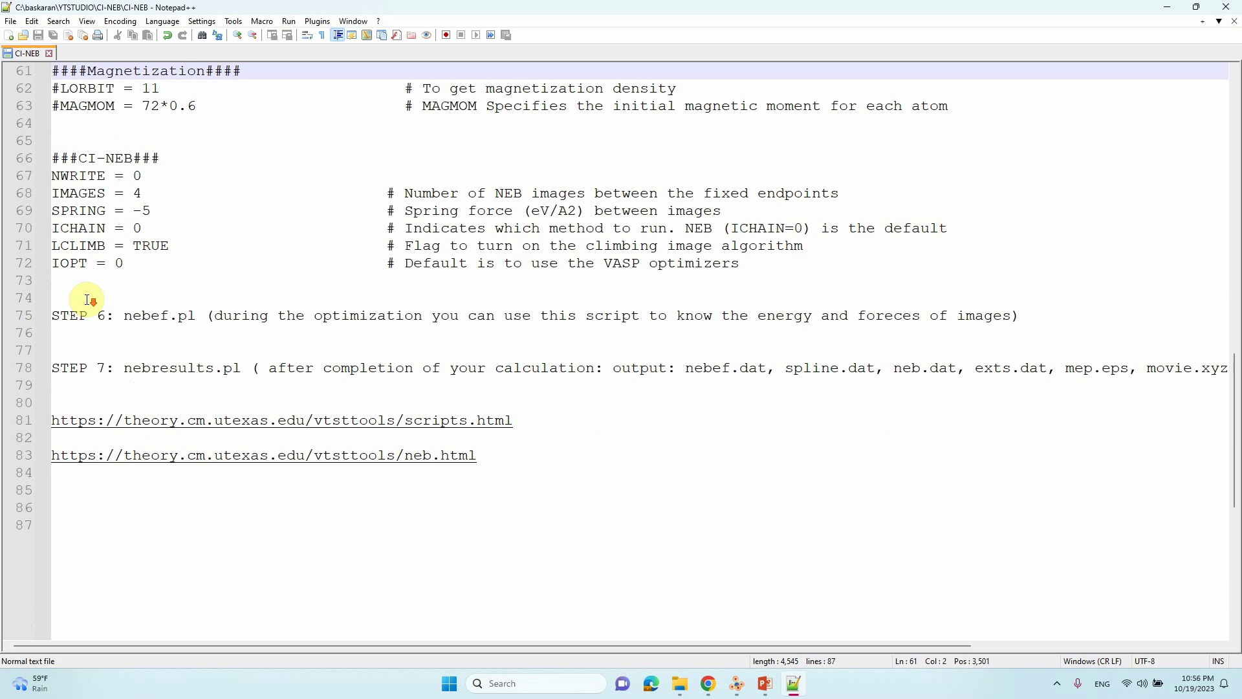
left_click(55, 157)
left_click_drag(55, 157, 841, 264)
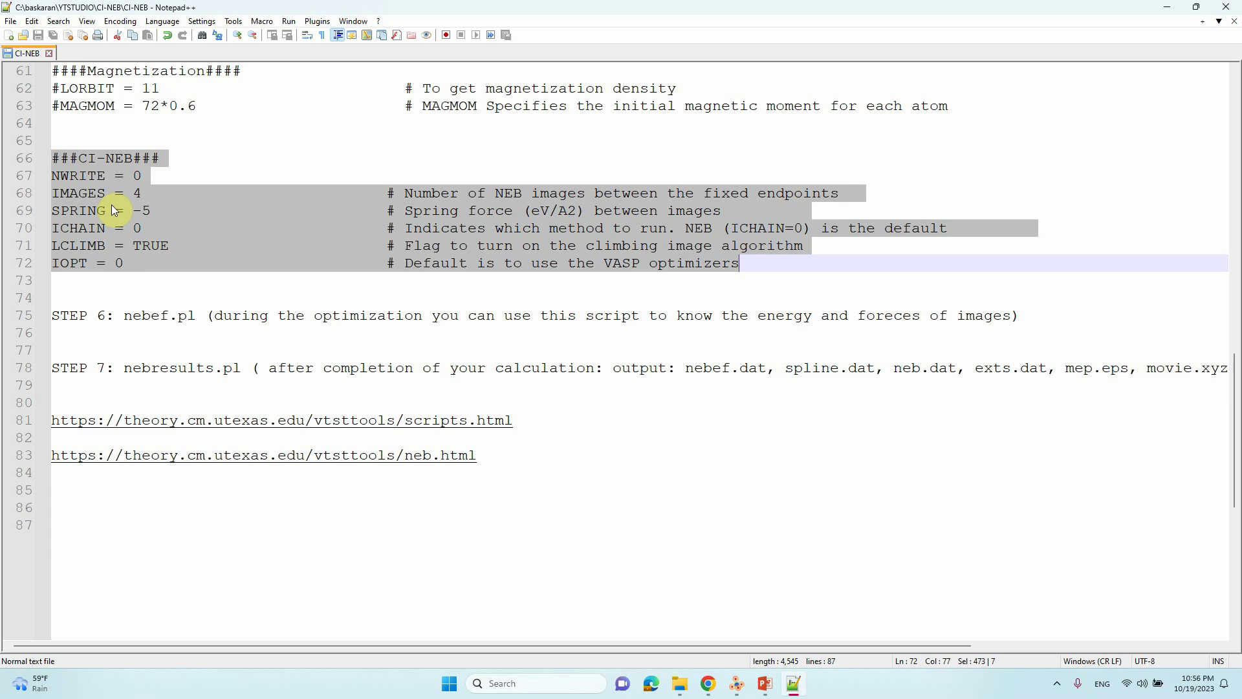
left_click(78, 176)
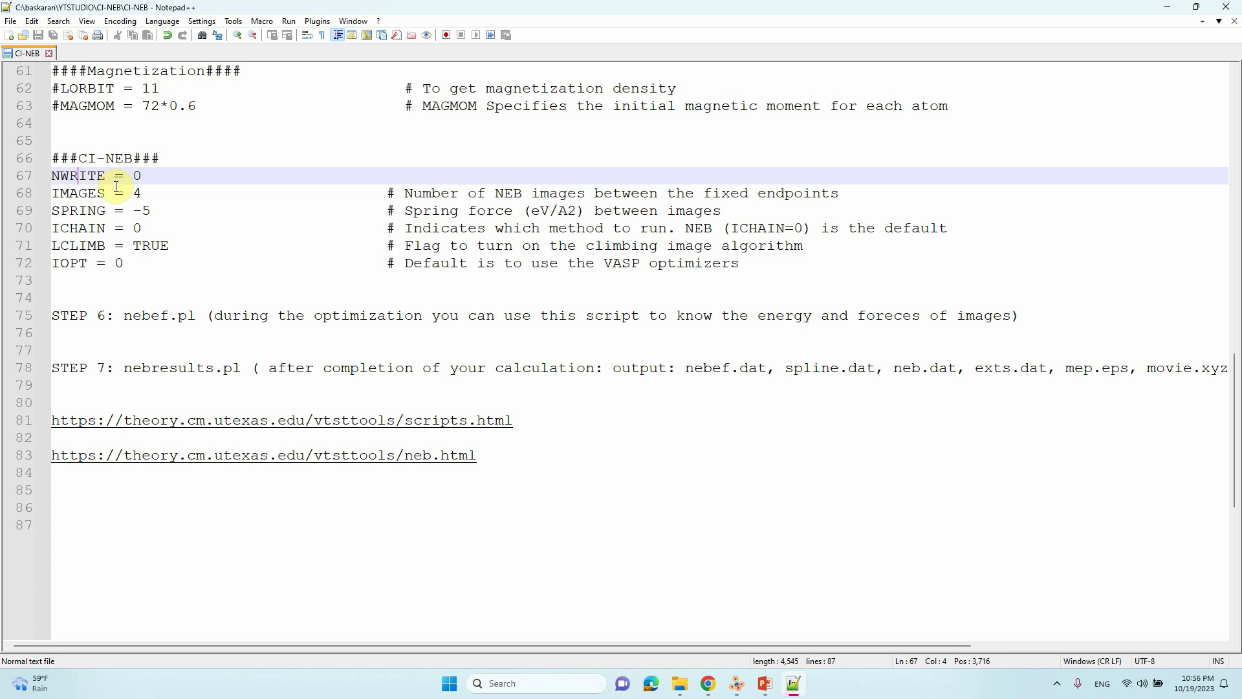
left_click(139, 180)
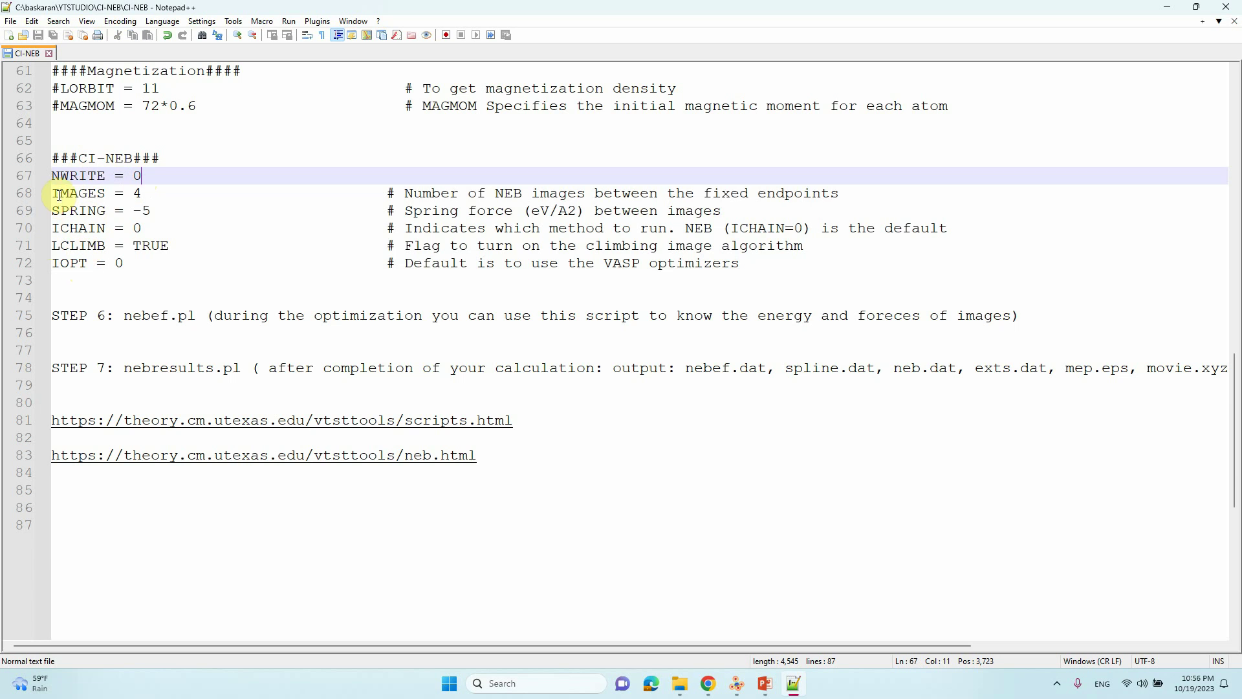
left_click_drag(60, 193, 139, 195)
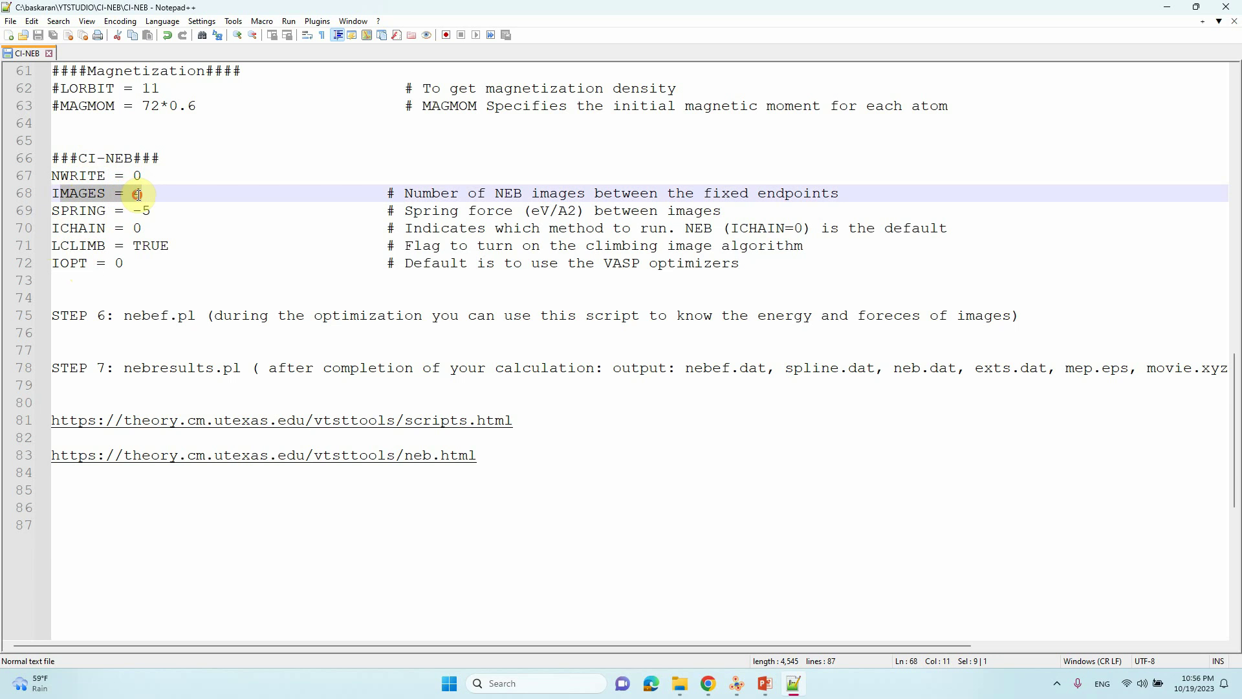
scroll(201, 236, "up", 20)
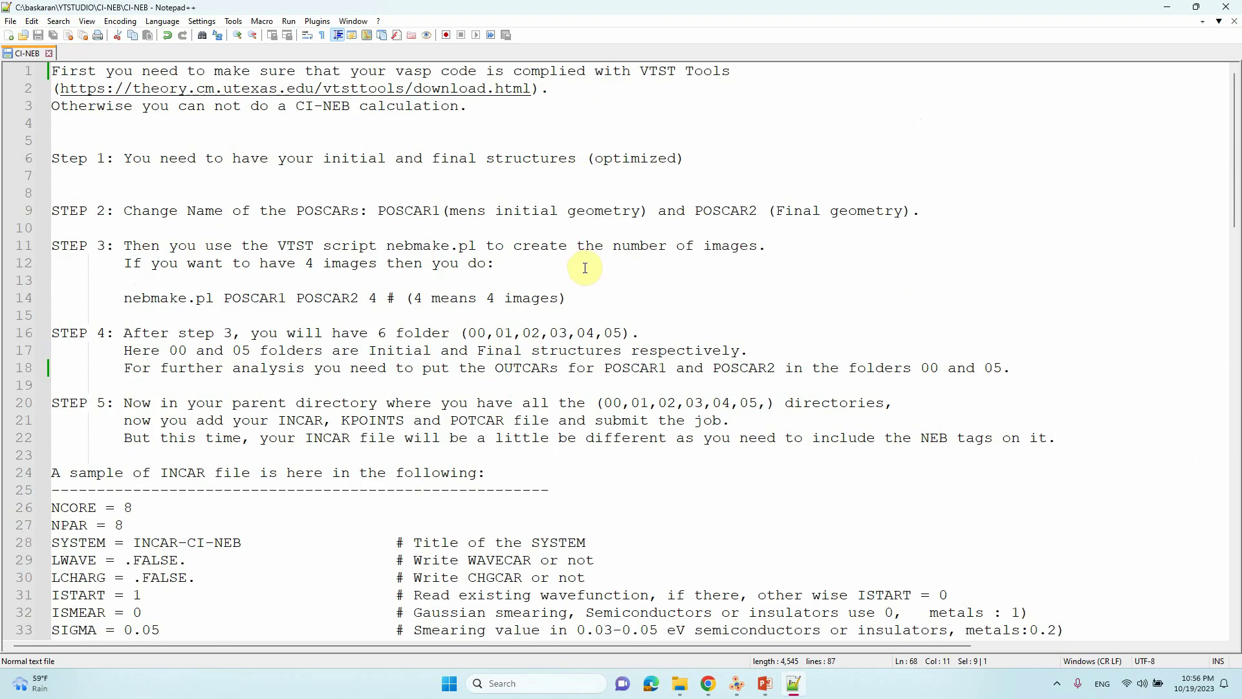
scroll(430, 301, "down", 15)
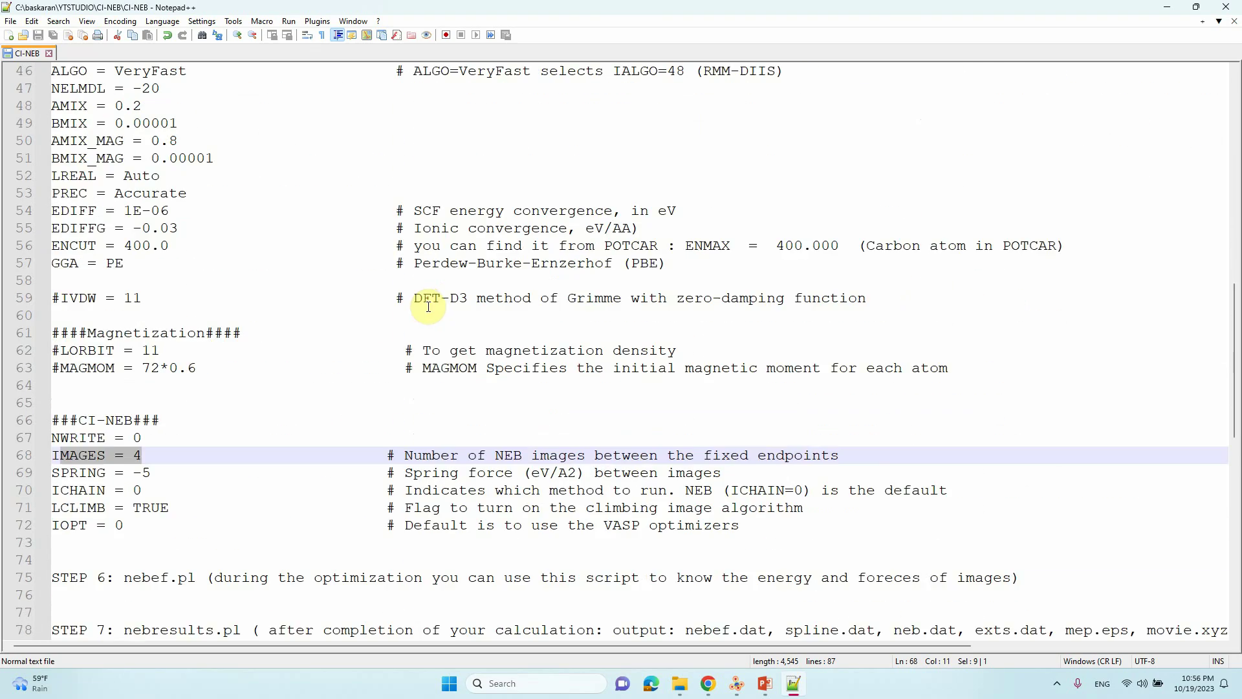
scroll(428, 306, "down", 2)
left_click(130, 352)
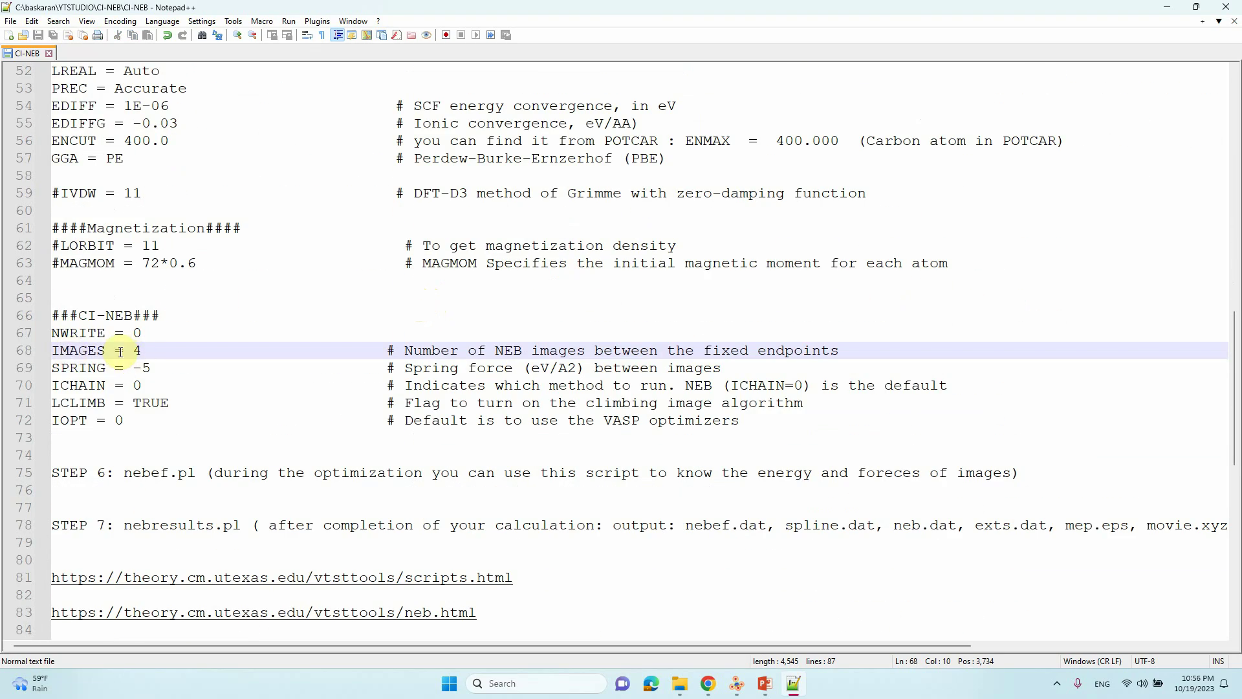
left_click(144, 352)
left_click(82, 369)
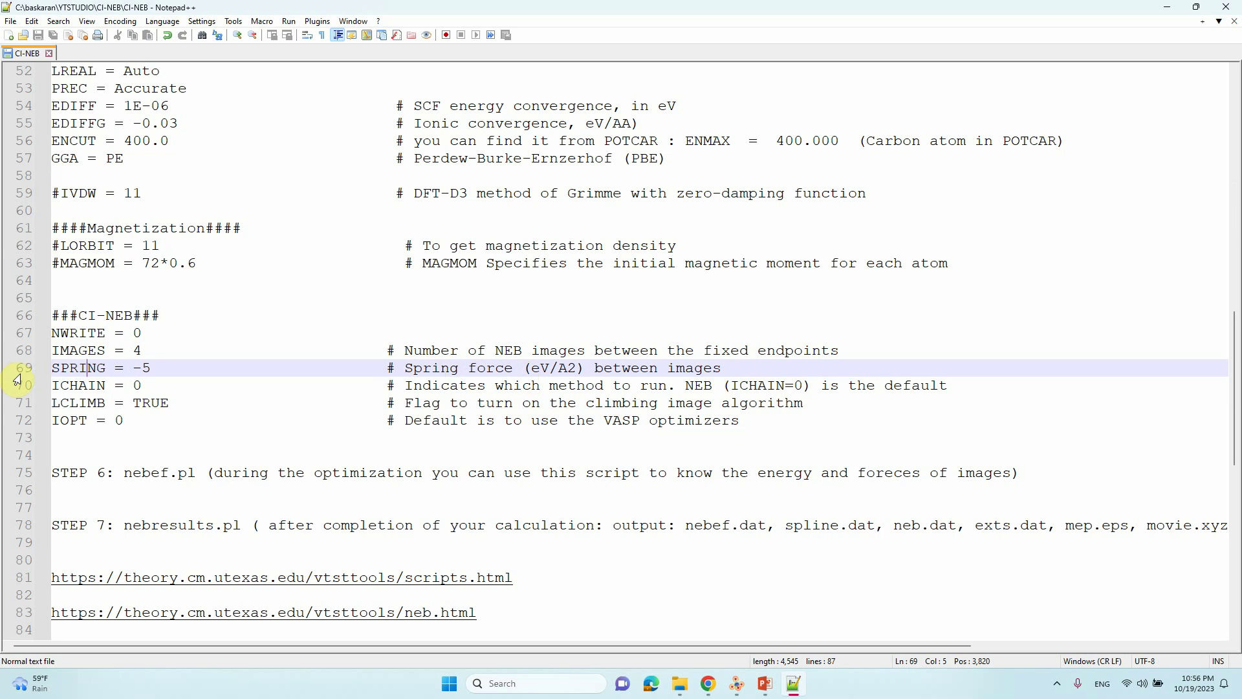
left_click(58, 384)
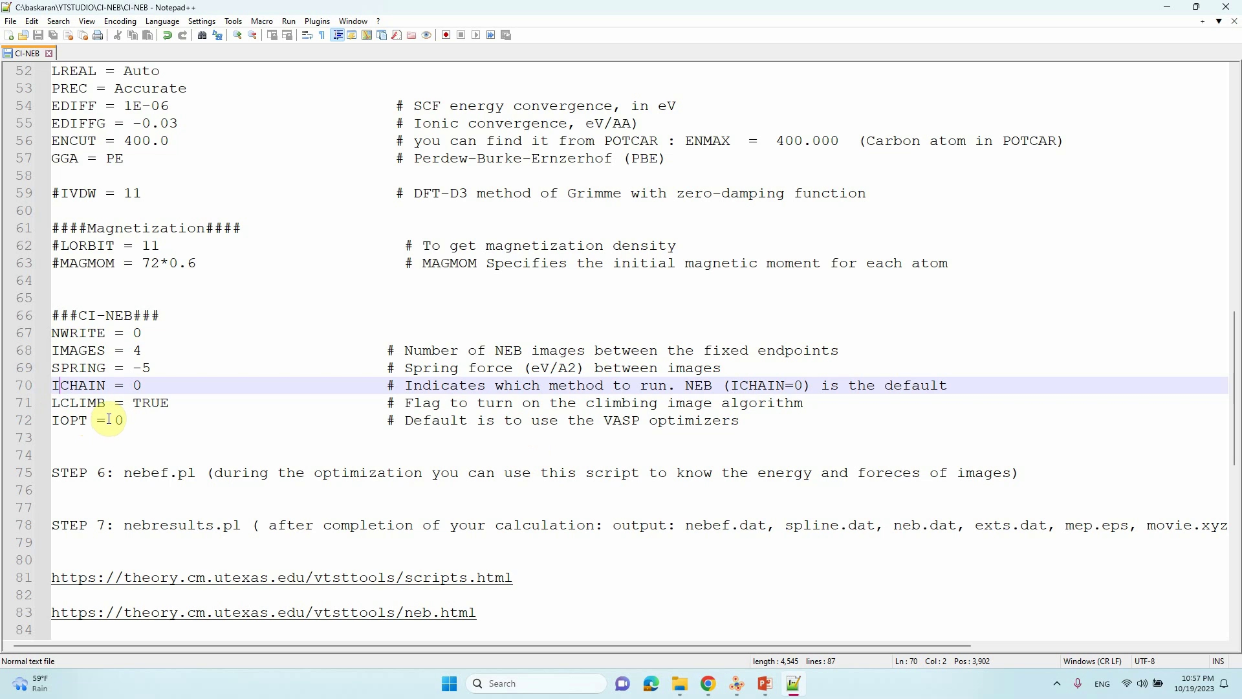
scroll(109, 414, "up", 11)
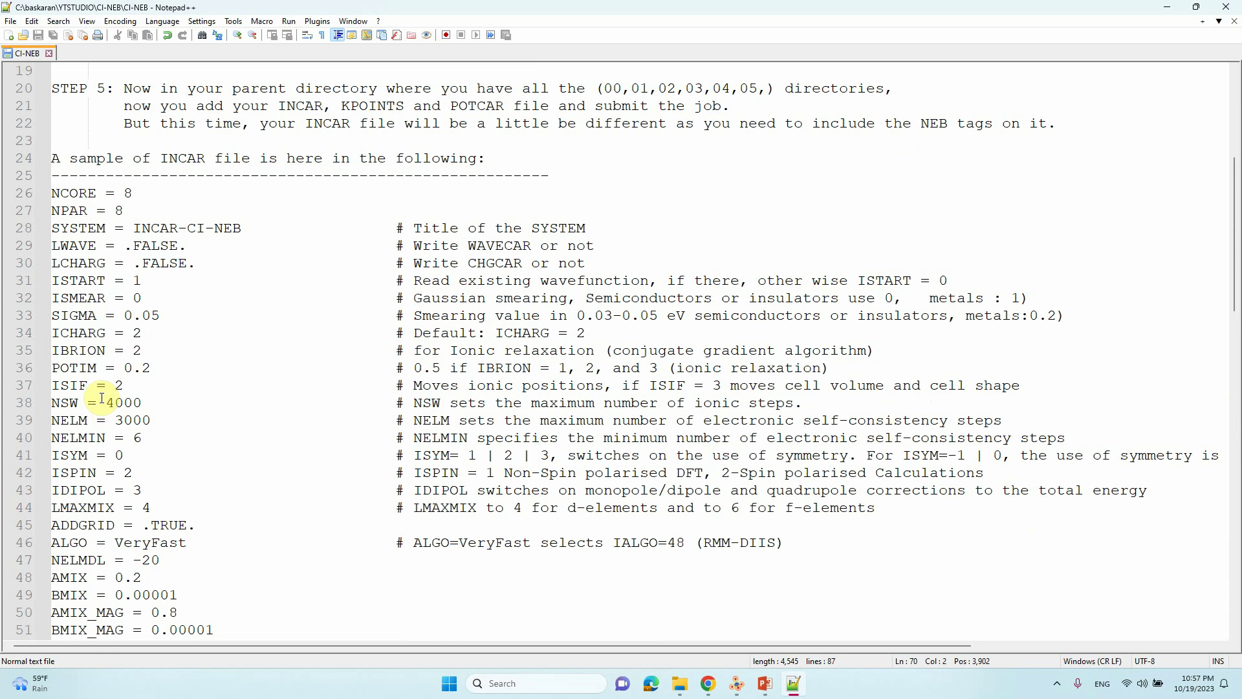
left_click_drag(61, 352, 164, 353)
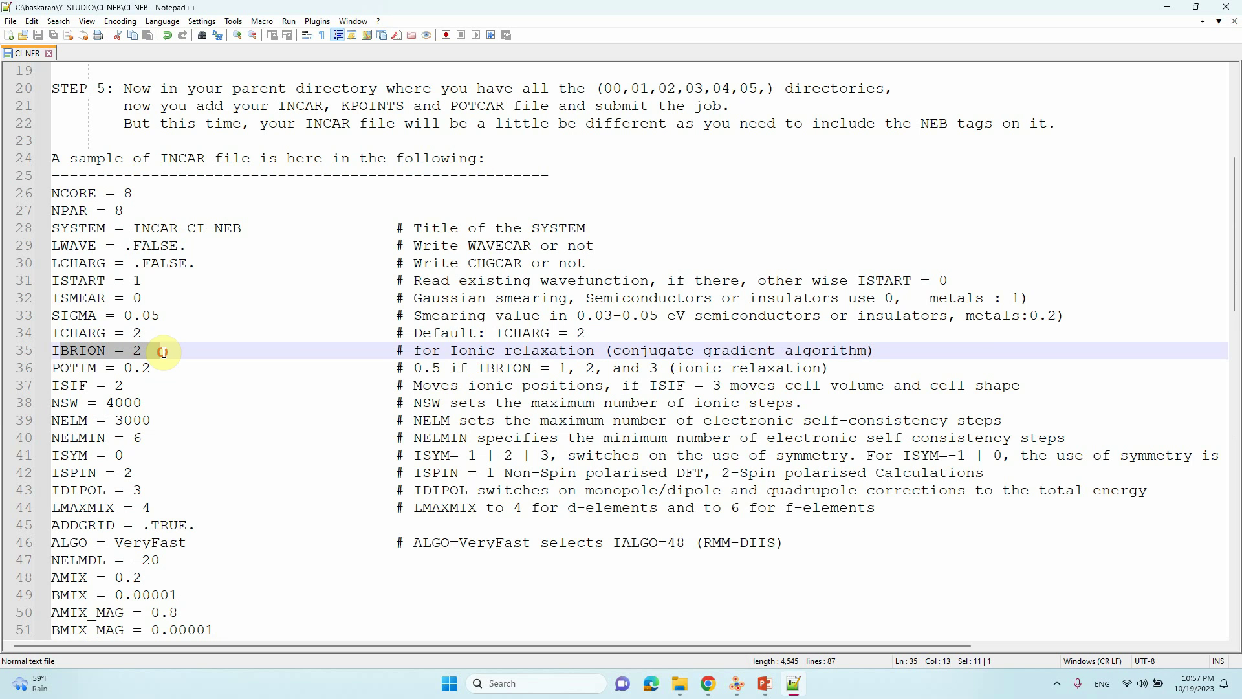
scroll(164, 352, "down", 4)
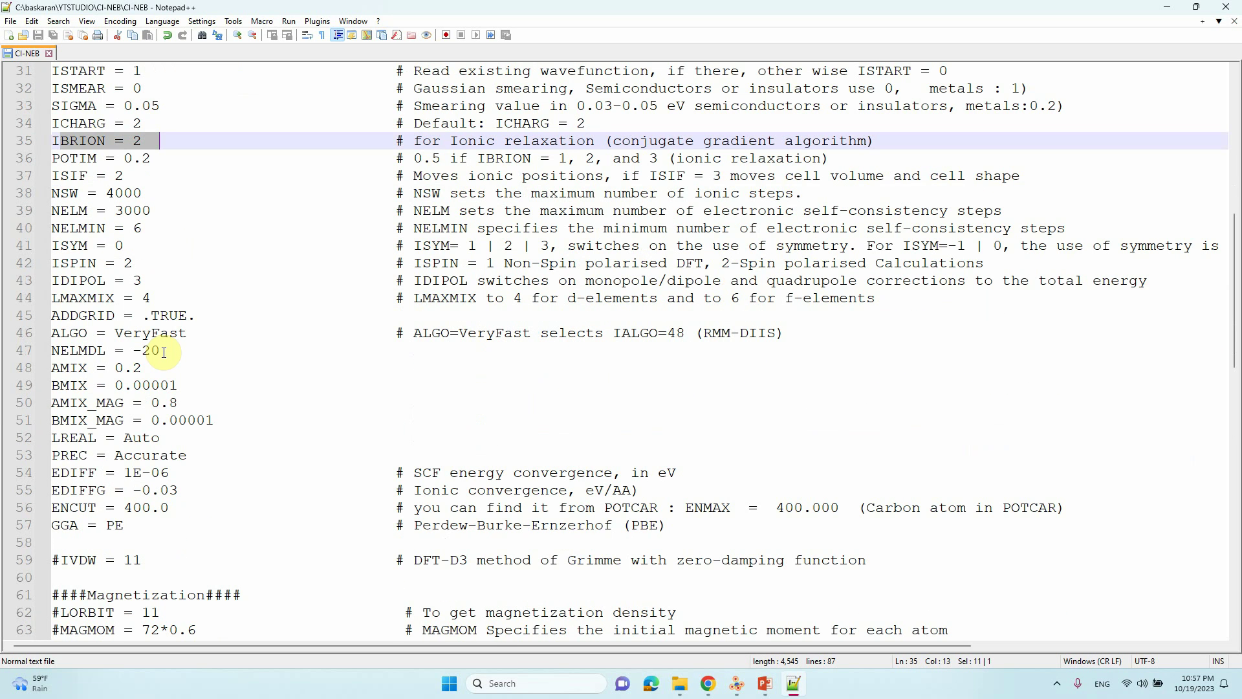
scroll(163, 352, "down", 10)
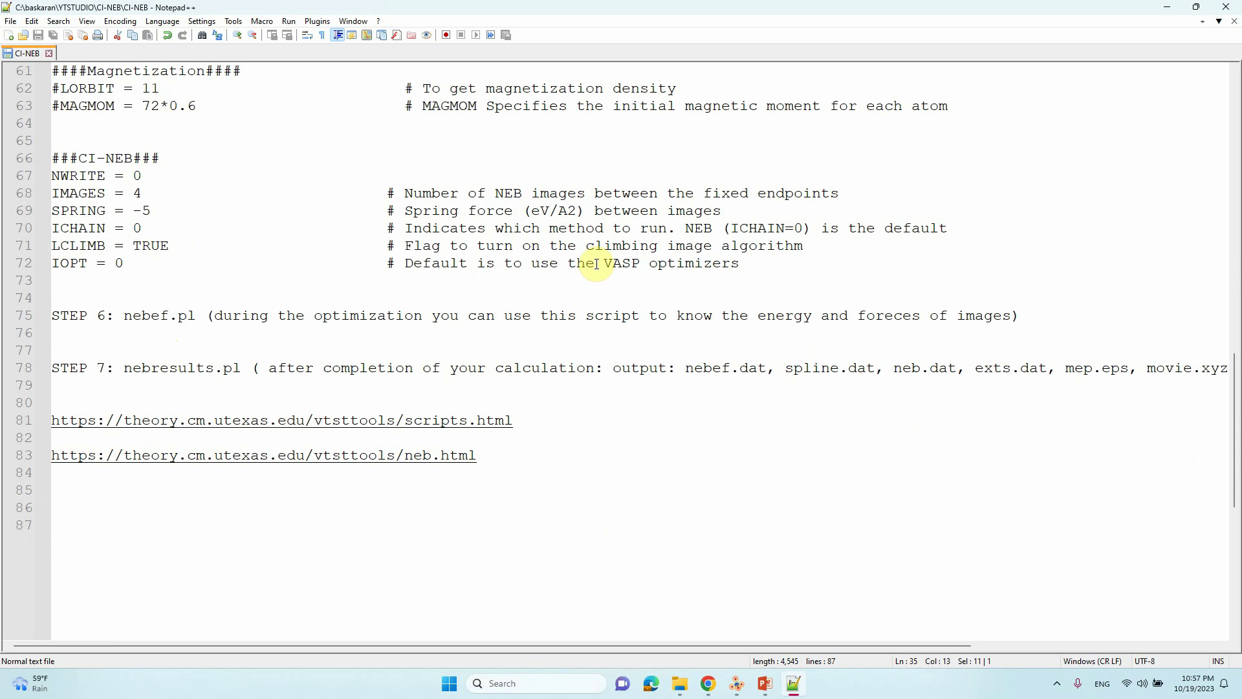
left_click(73, 315)
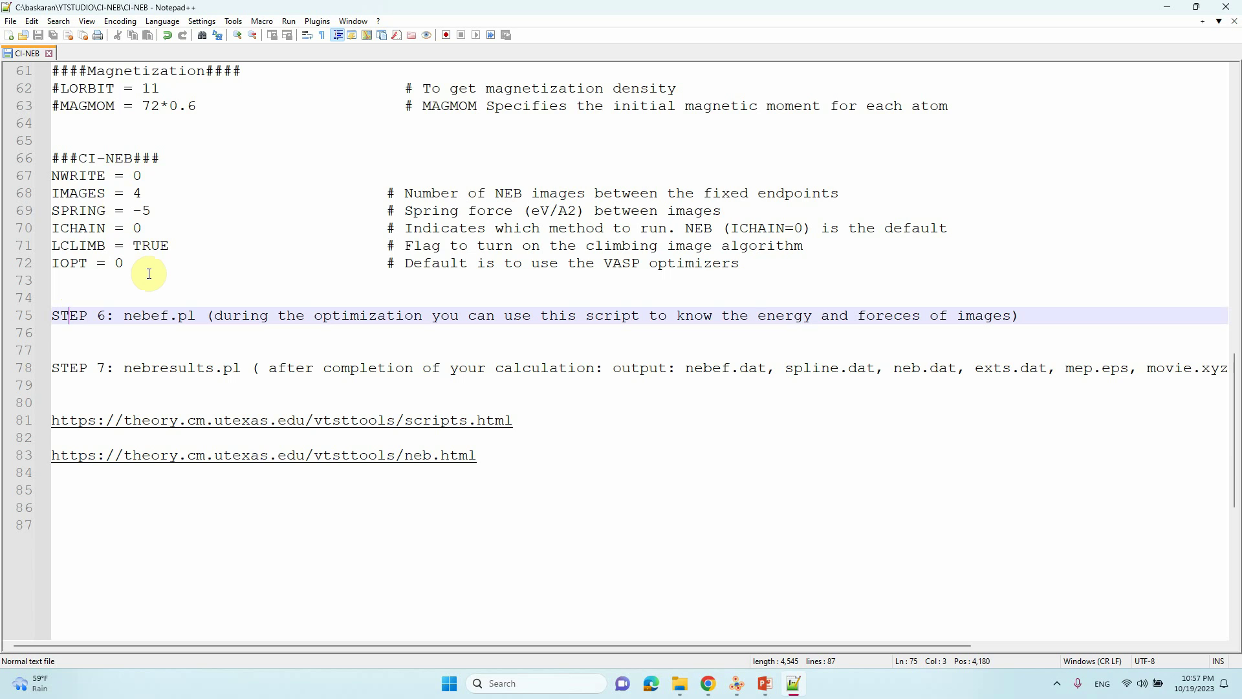
scroll(149, 273, "up", 4)
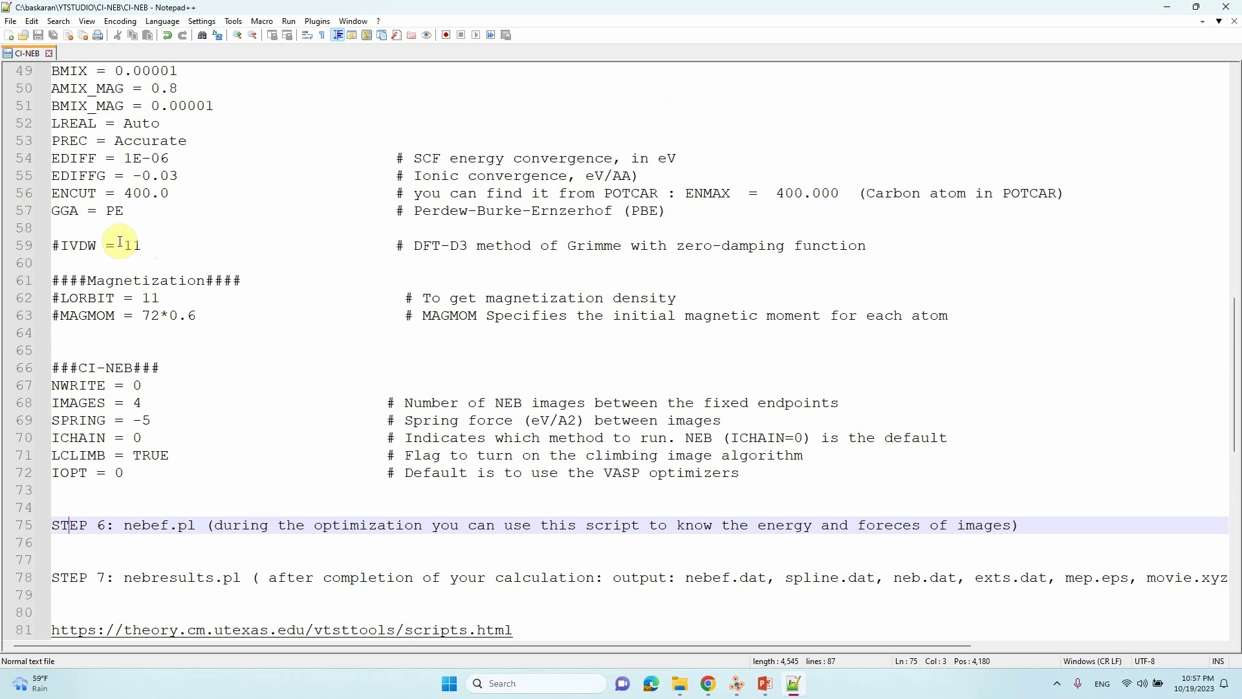
scroll(120, 241, "down", 3)
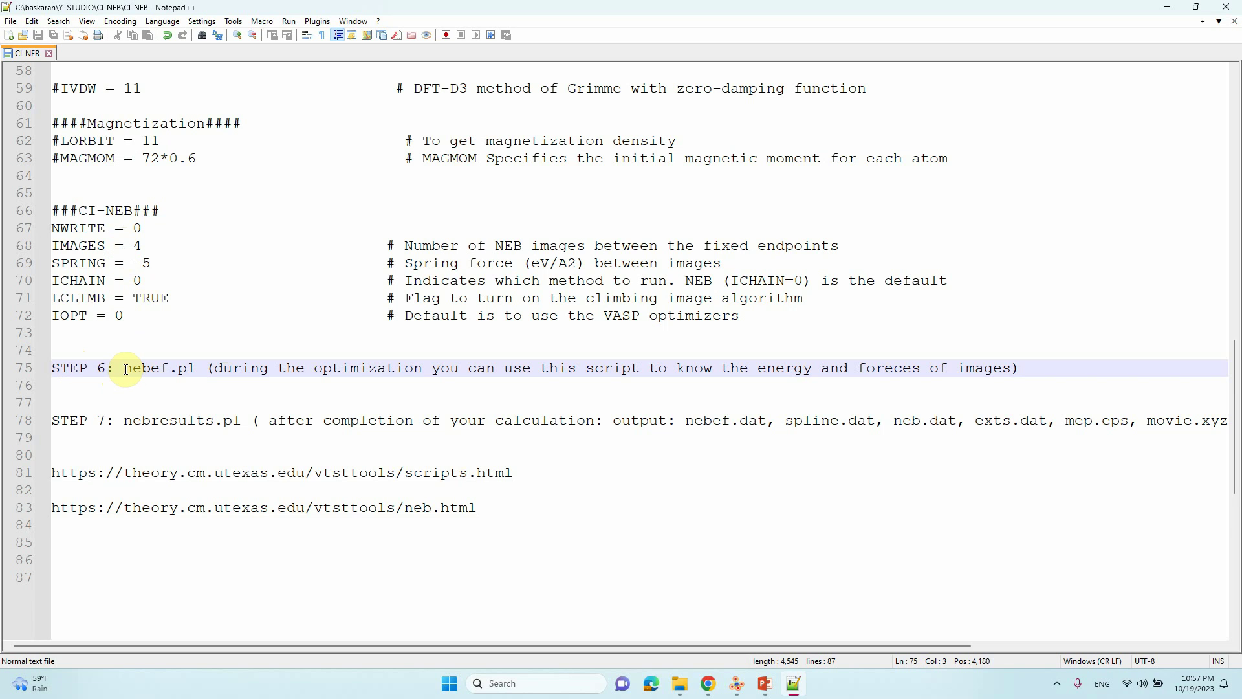
Select nebef.pl, move through the STEP 7 and neb.html lines, then minimize the notes.
left_click_drag(124, 369, 190, 369)
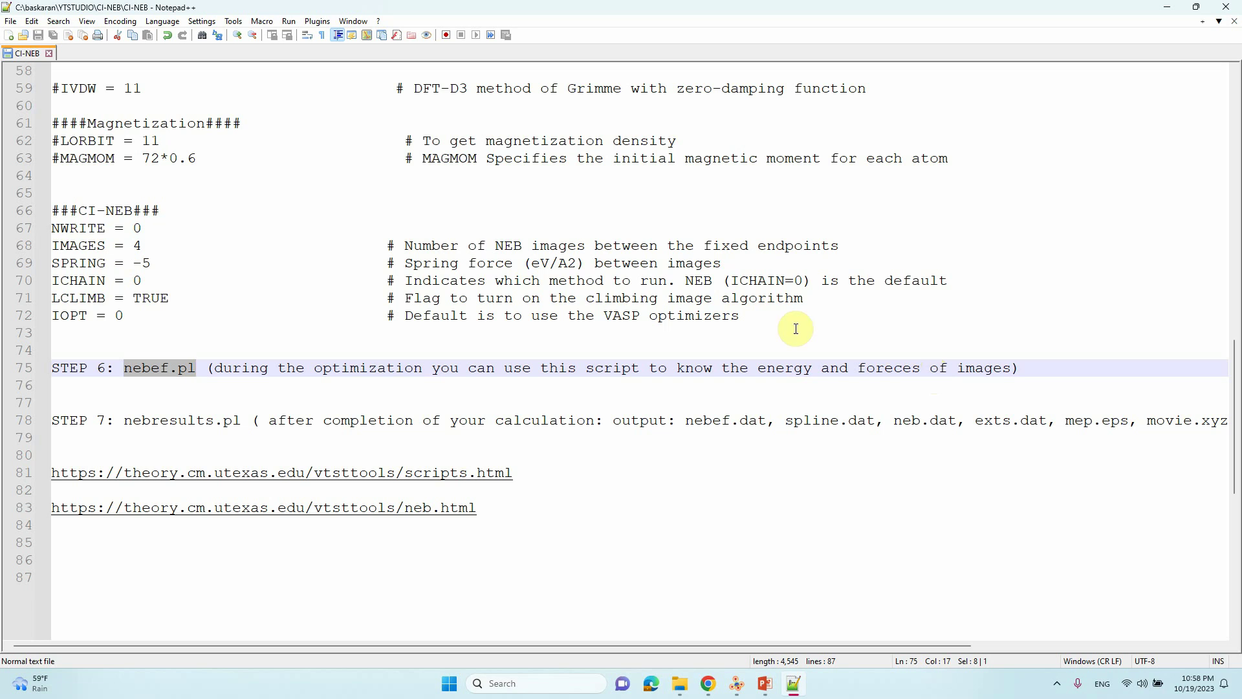
scroll(152, 408, "down", 1)
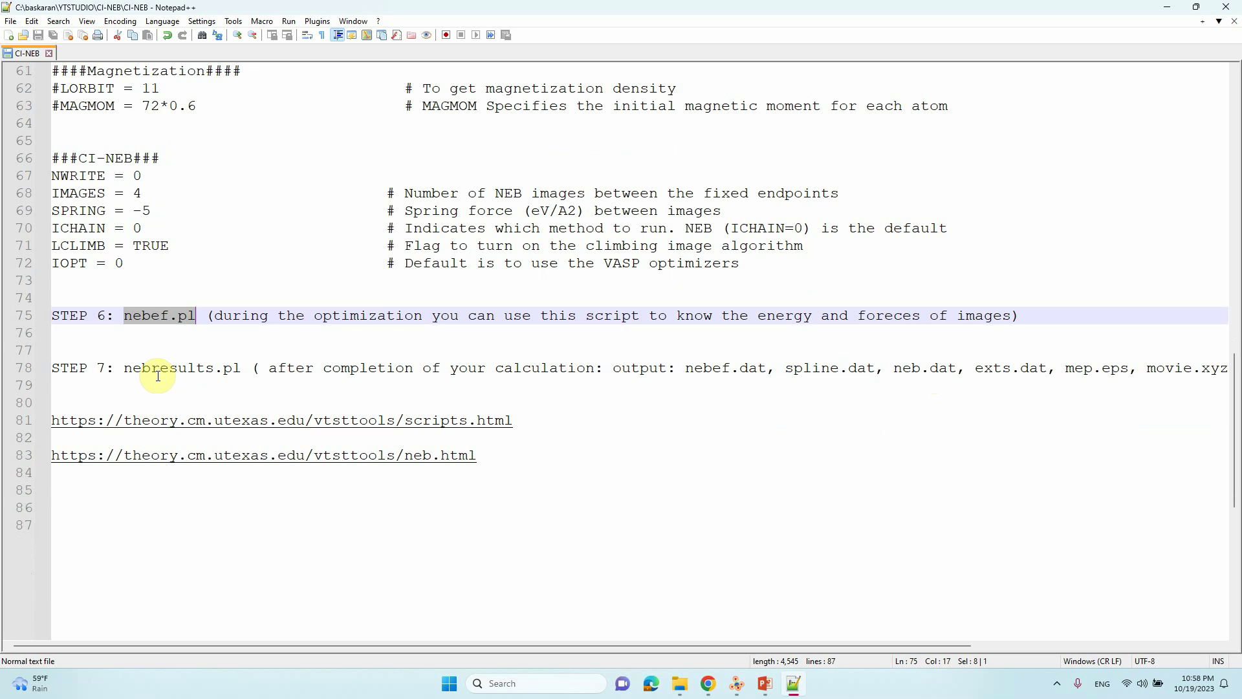
left_click(124, 369)
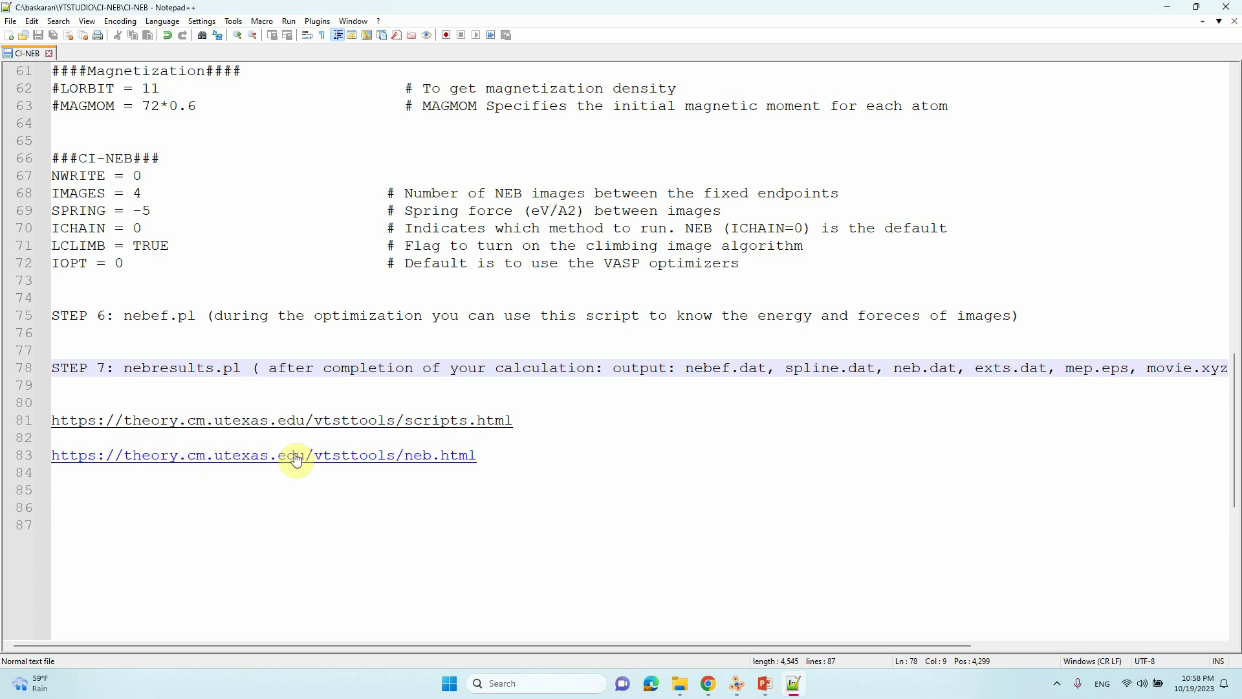
left_click(508, 453)
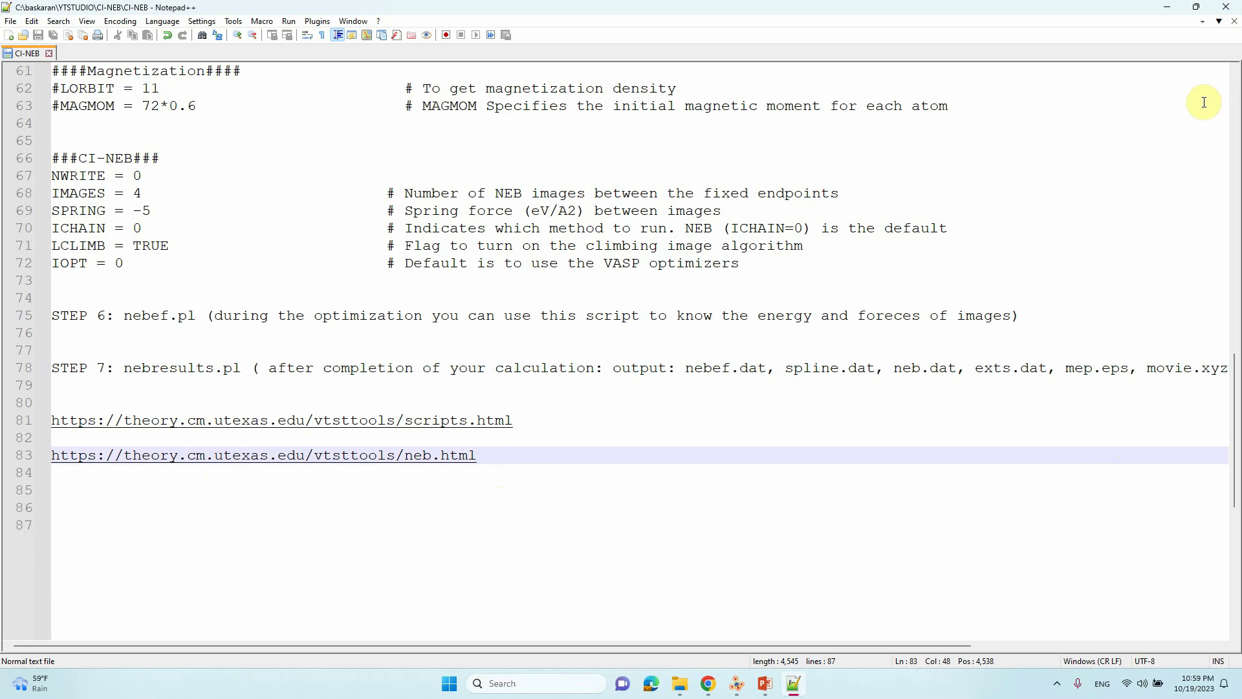
left_click(1166, 8)
left_click(529, 412)
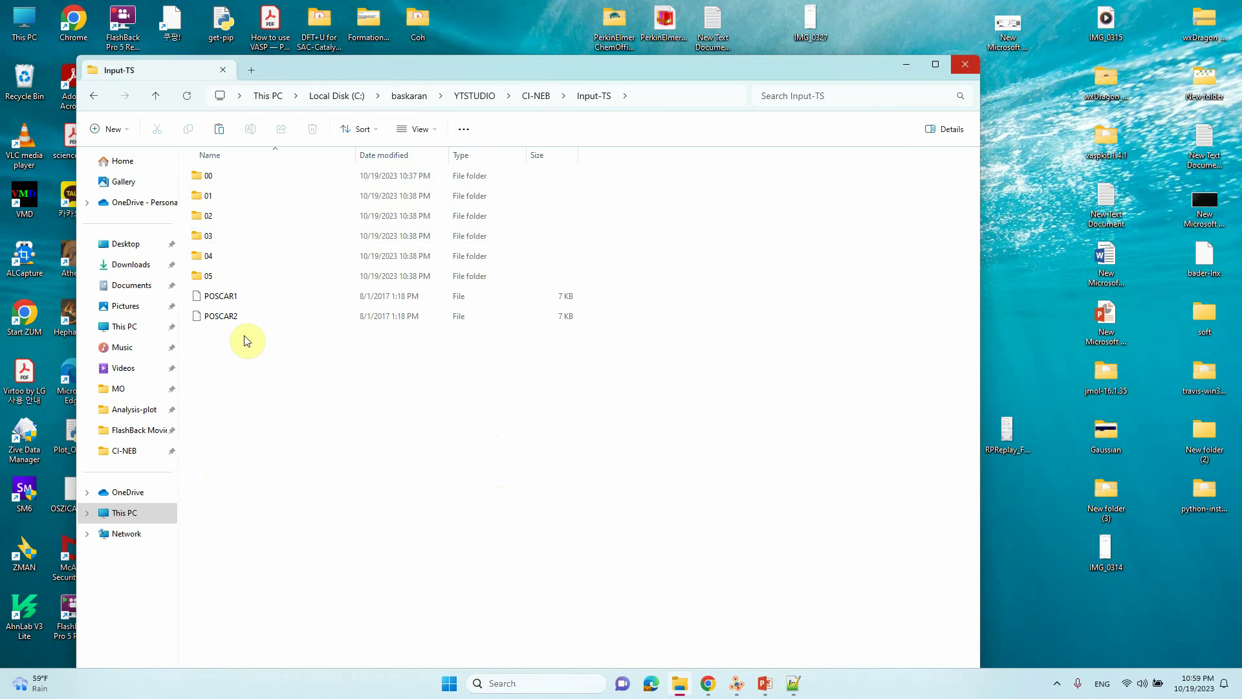
Go up to CI-NEB, enter TS1, and open nebef.dat with Edit with Notepad++.
left_click(157, 98)
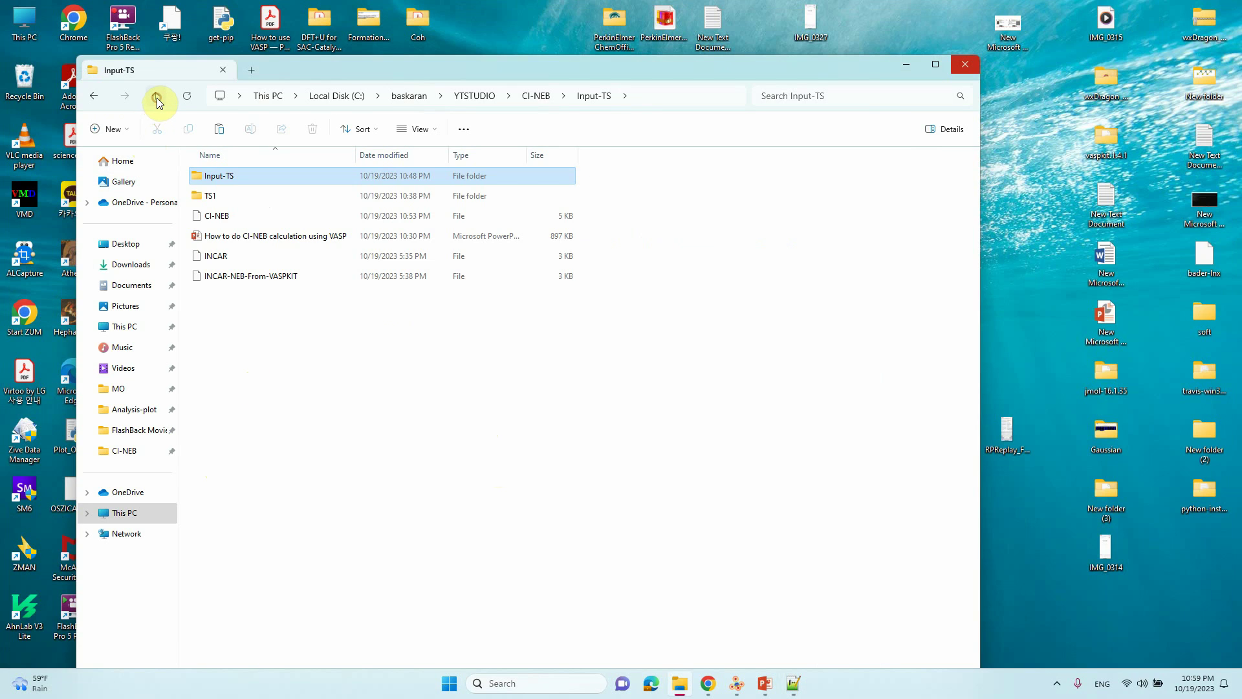
double_click(208, 198)
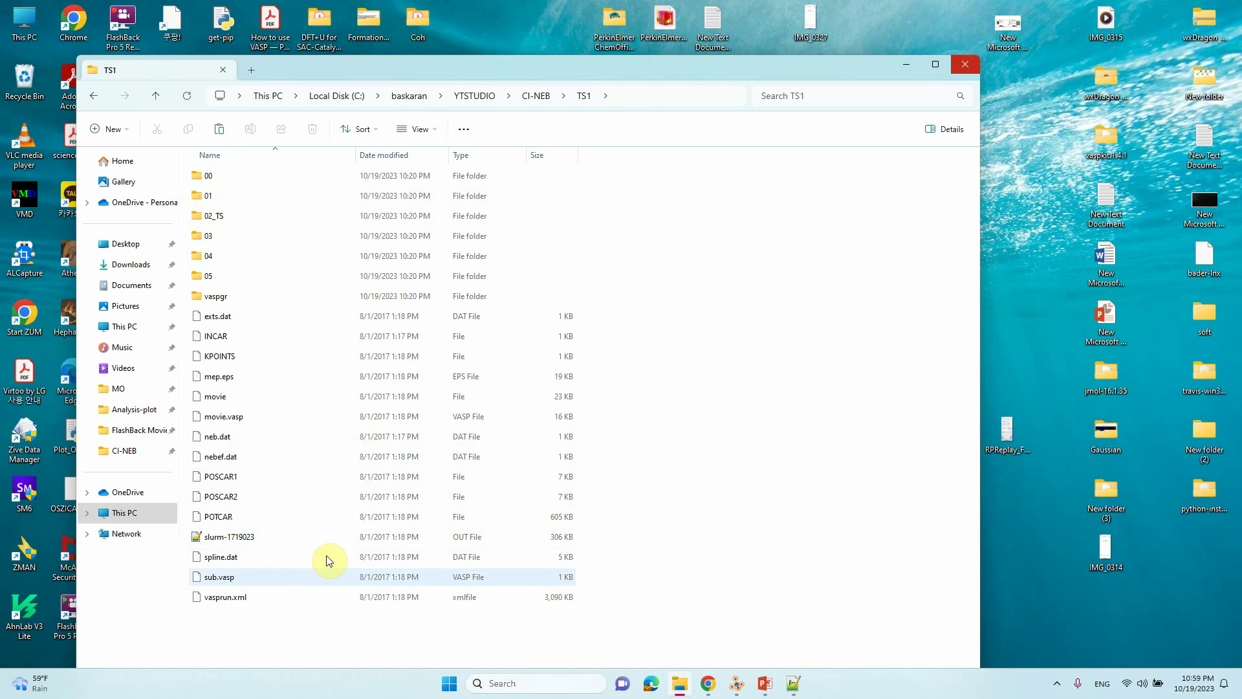
left_click(219, 380)
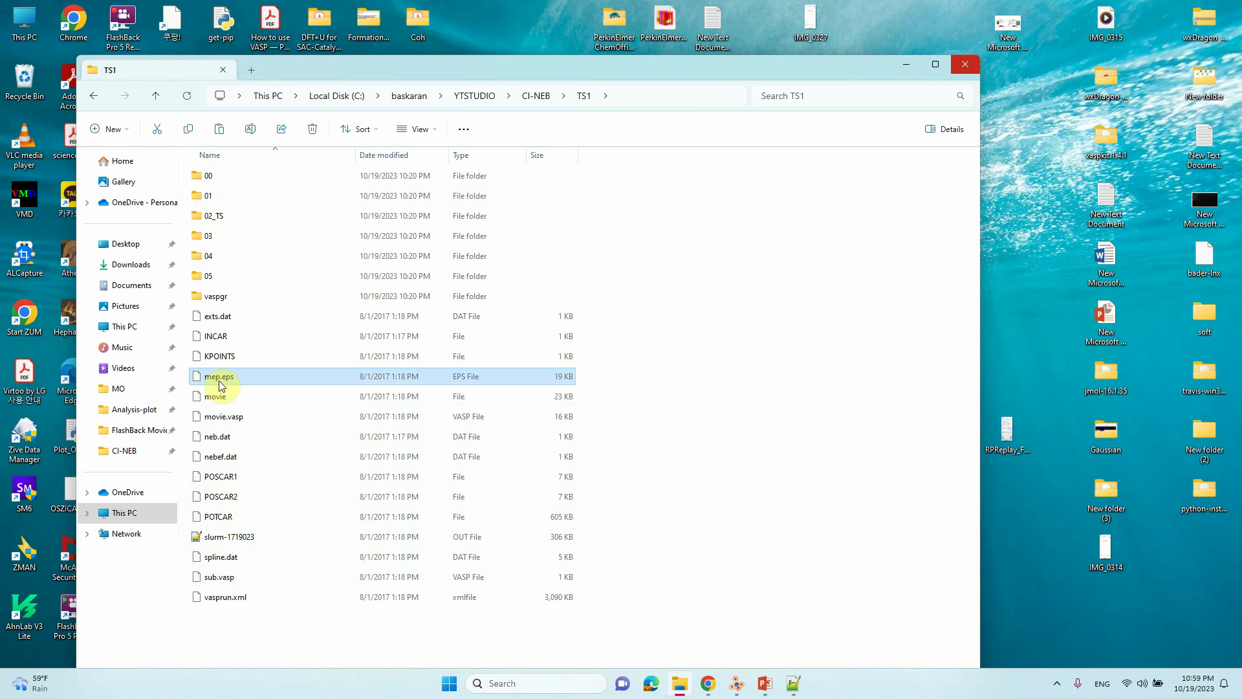
left_click(218, 442)
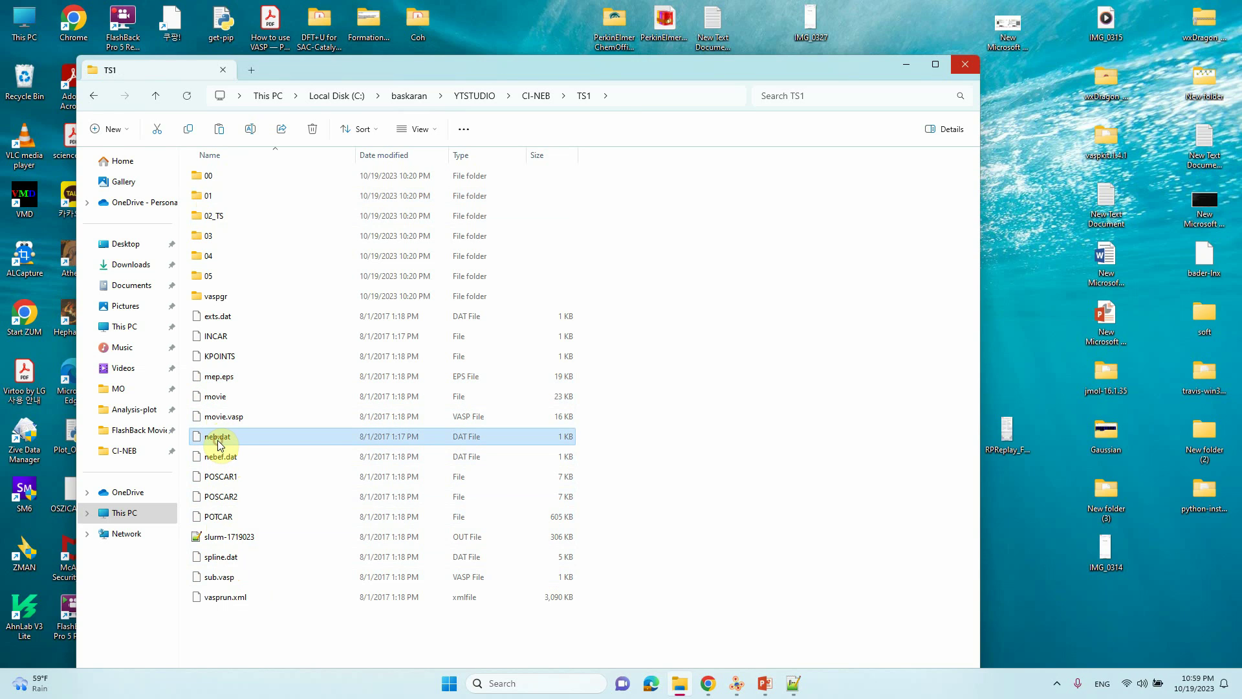
left_click(226, 460)
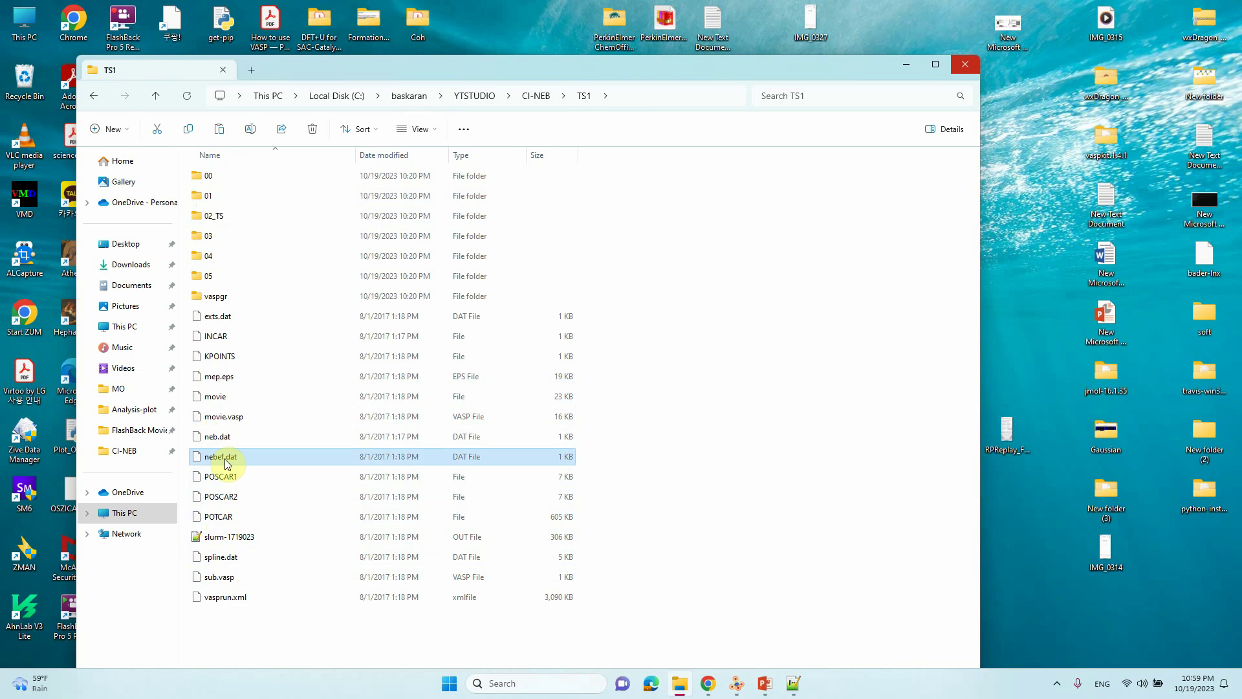
right_click(226, 463)
left_click(286, 396)
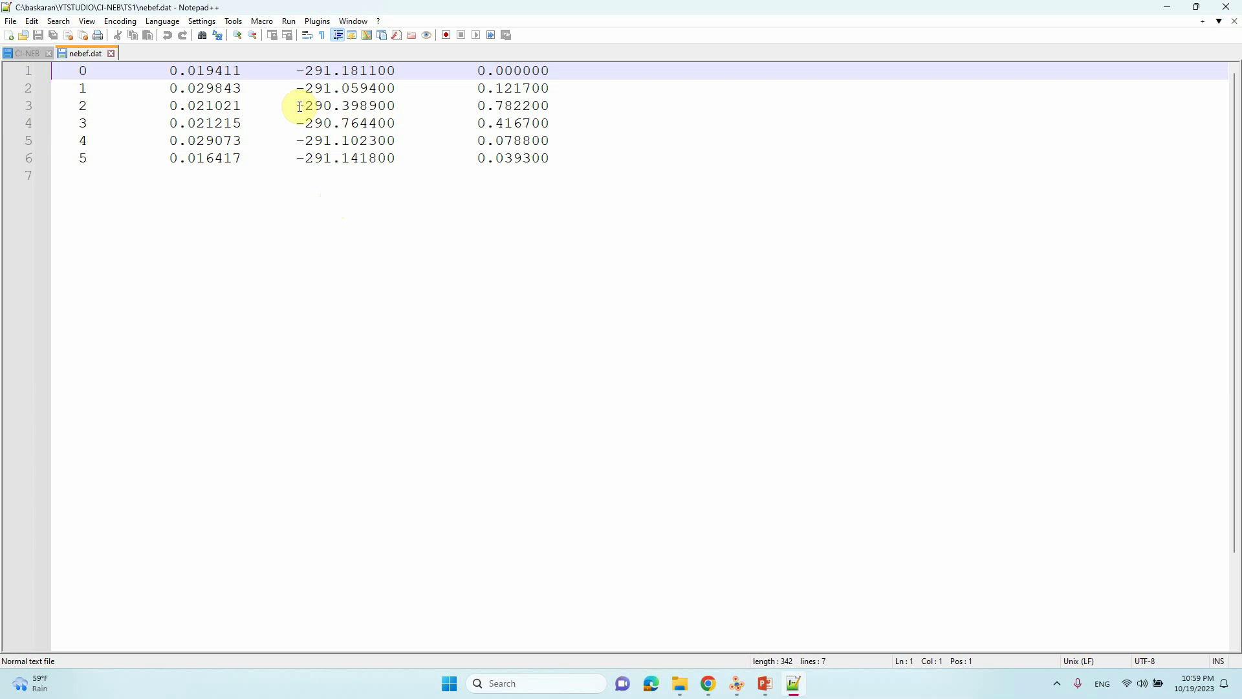
Highlight image 2's 0.782200 energy row in nebef.dat, then minimize Notepad++.
left_click_drag(78, 105, 404, 106)
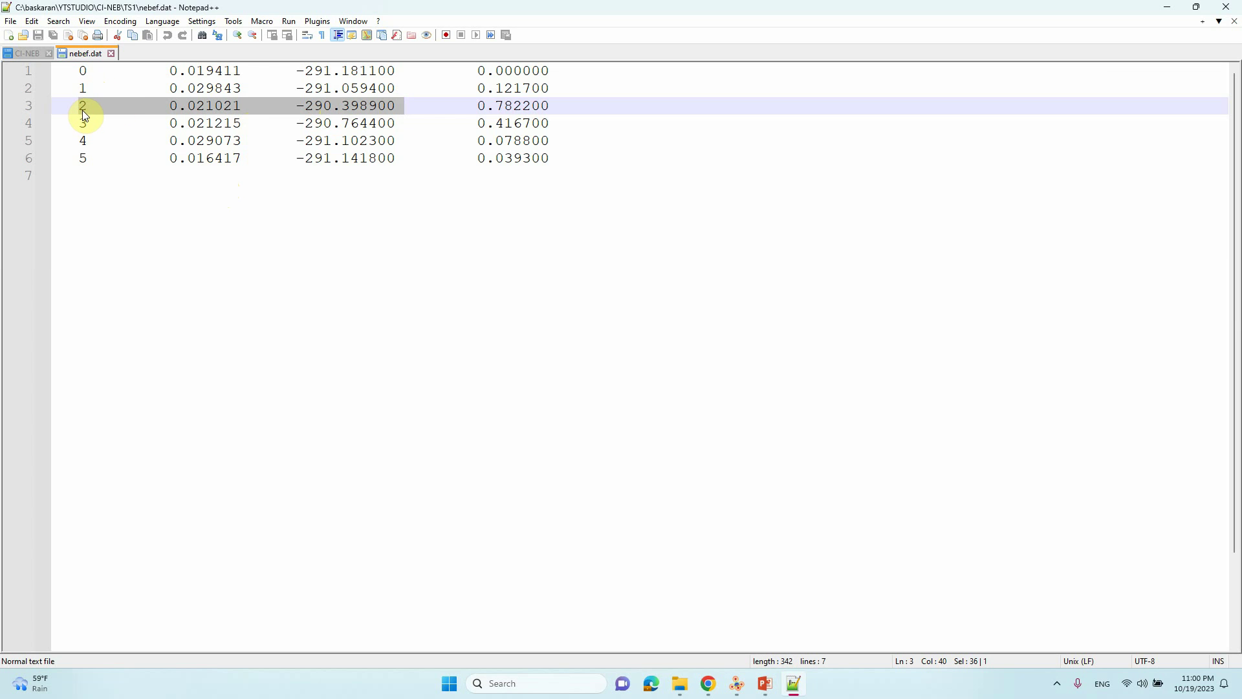
left_click(1167, 7)
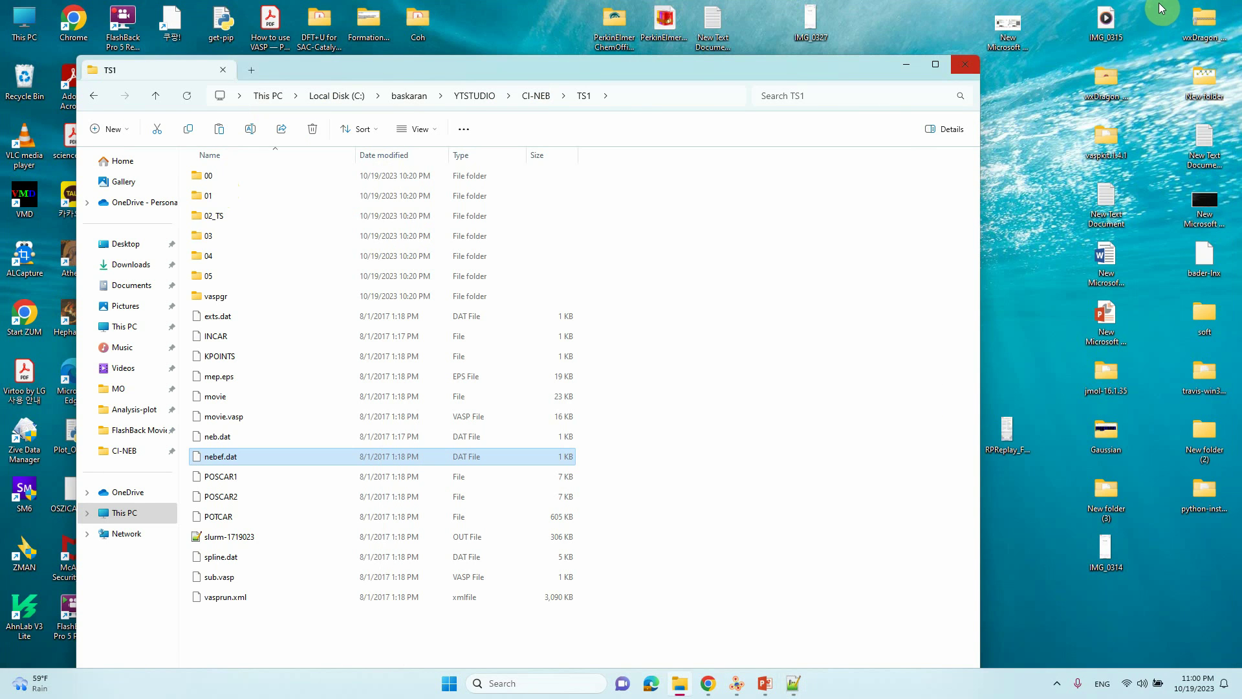
Enter the 02_TS folder and open image1.bmp in the photo viewer.
mouse_move(219, 220)
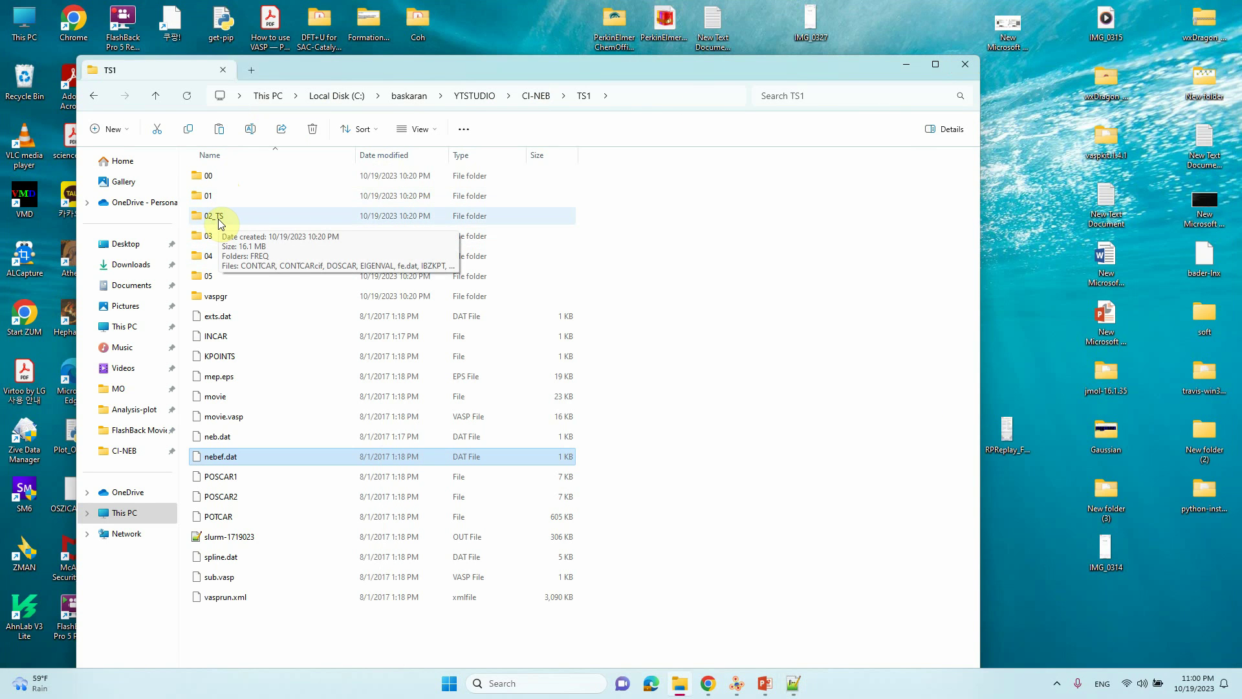
double_click(218, 220)
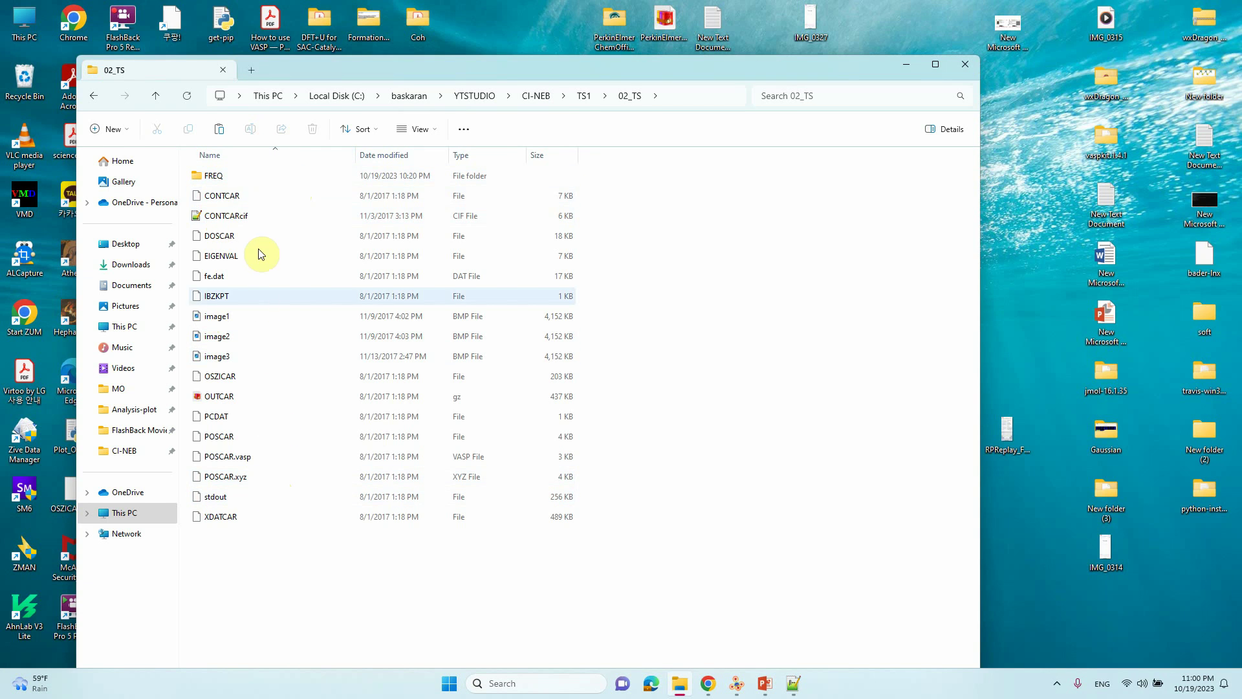
left_click(225, 317)
double_click(225, 317)
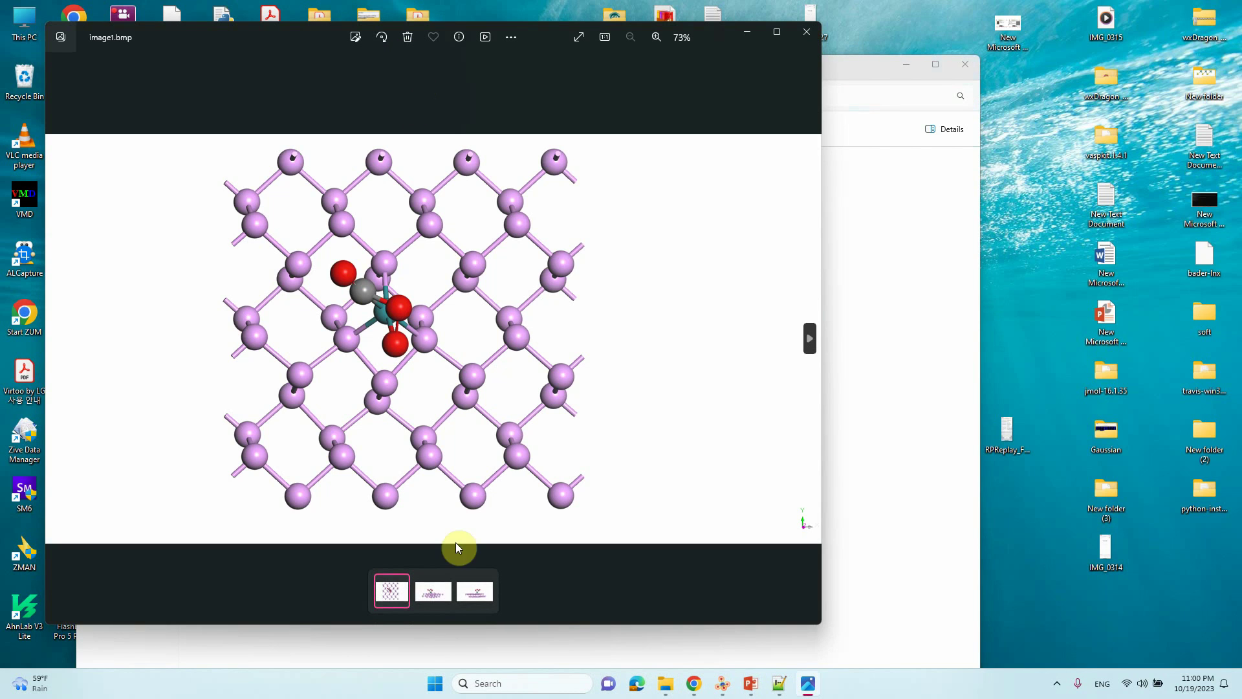
Compare image2.bmp and image3.bmp in Photos, then move it aside and enter the FREQ folder.
left_click(435, 591)
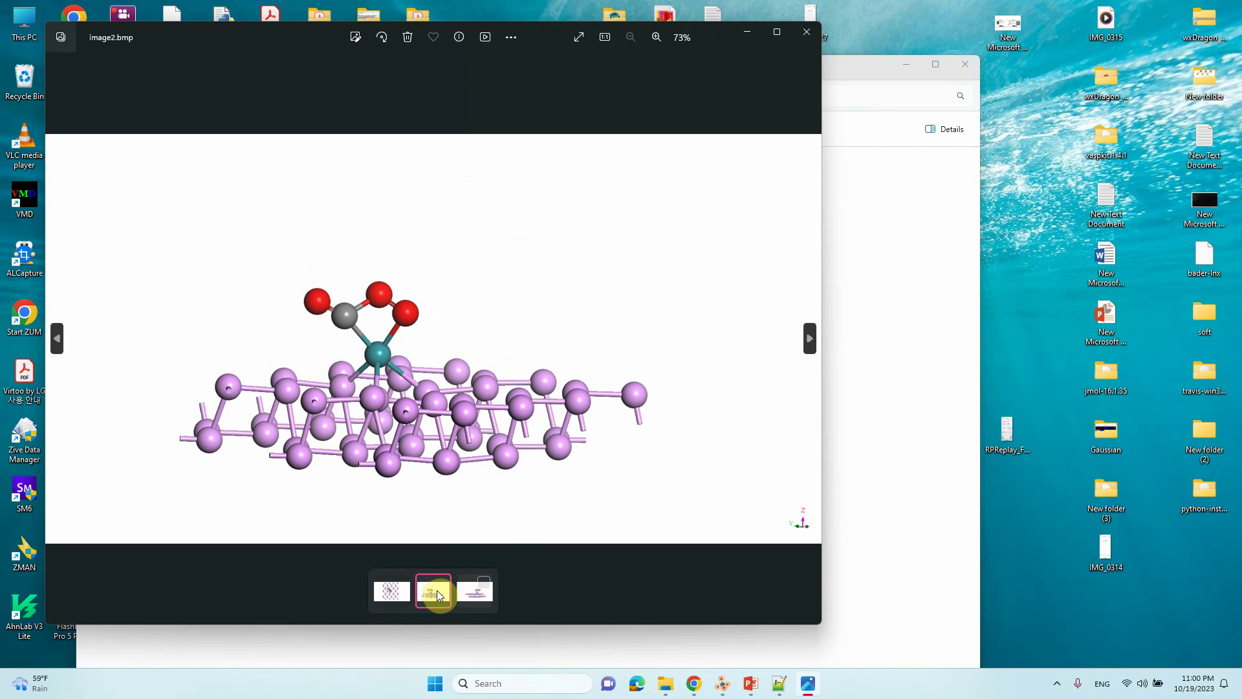
left_click(473, 594)
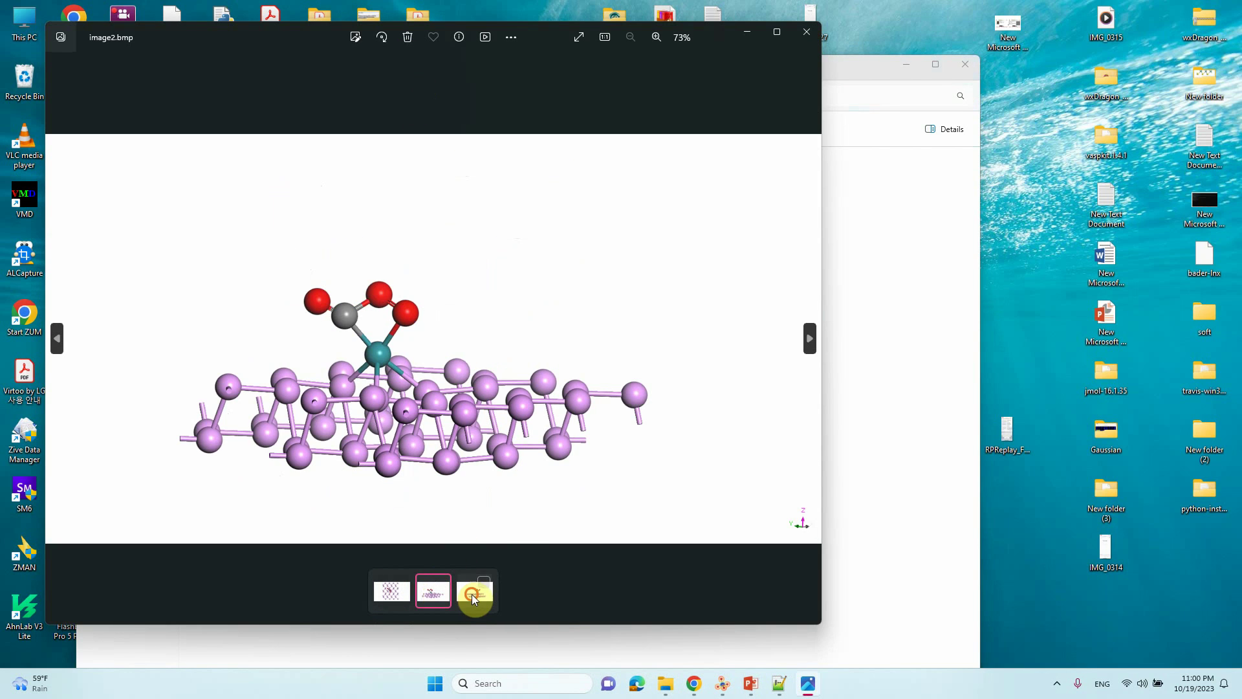
left_click(434, 593)
left_click_drag(258, 44, 764, 56)
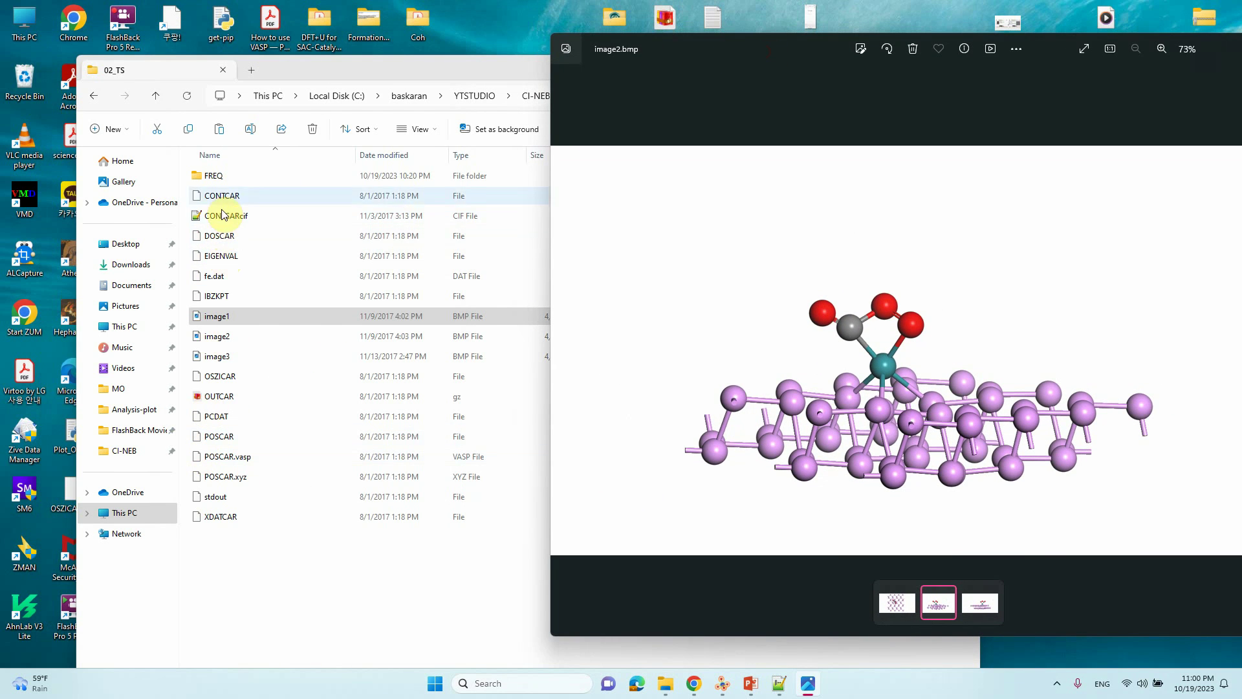
double_click(214, 175)
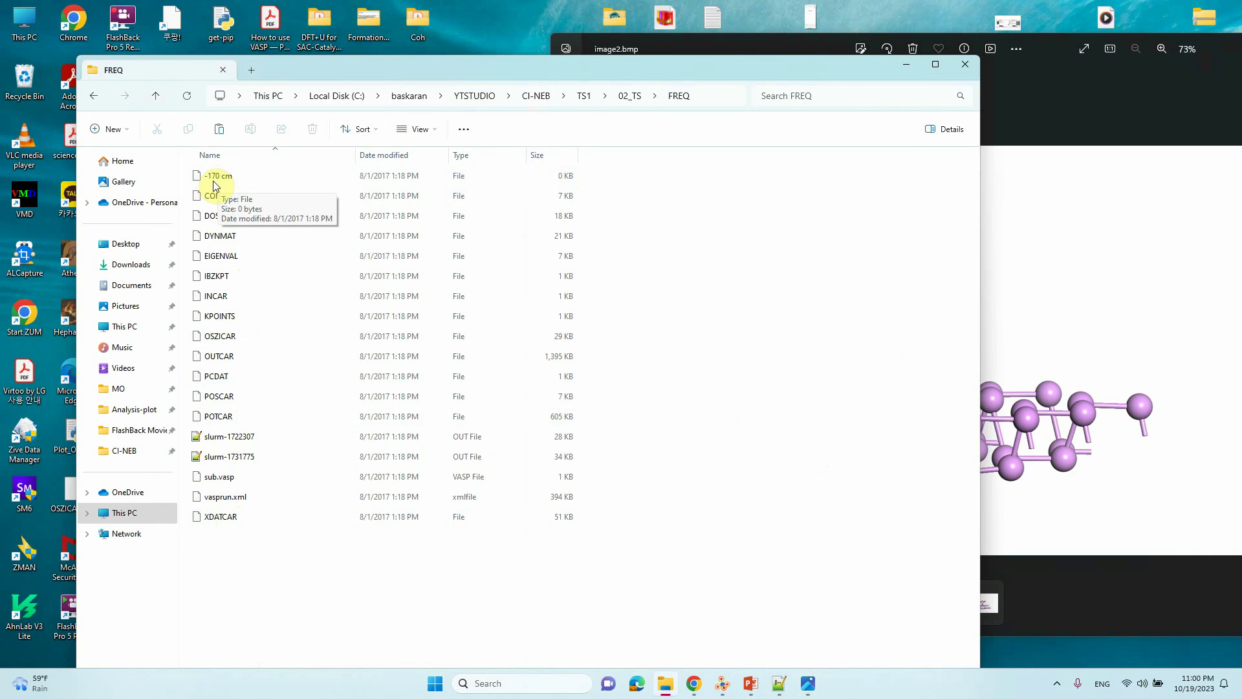
Bring the structure image forward, then go up from FREQ through 02_TS to TS1.
left_click(1054, 292)
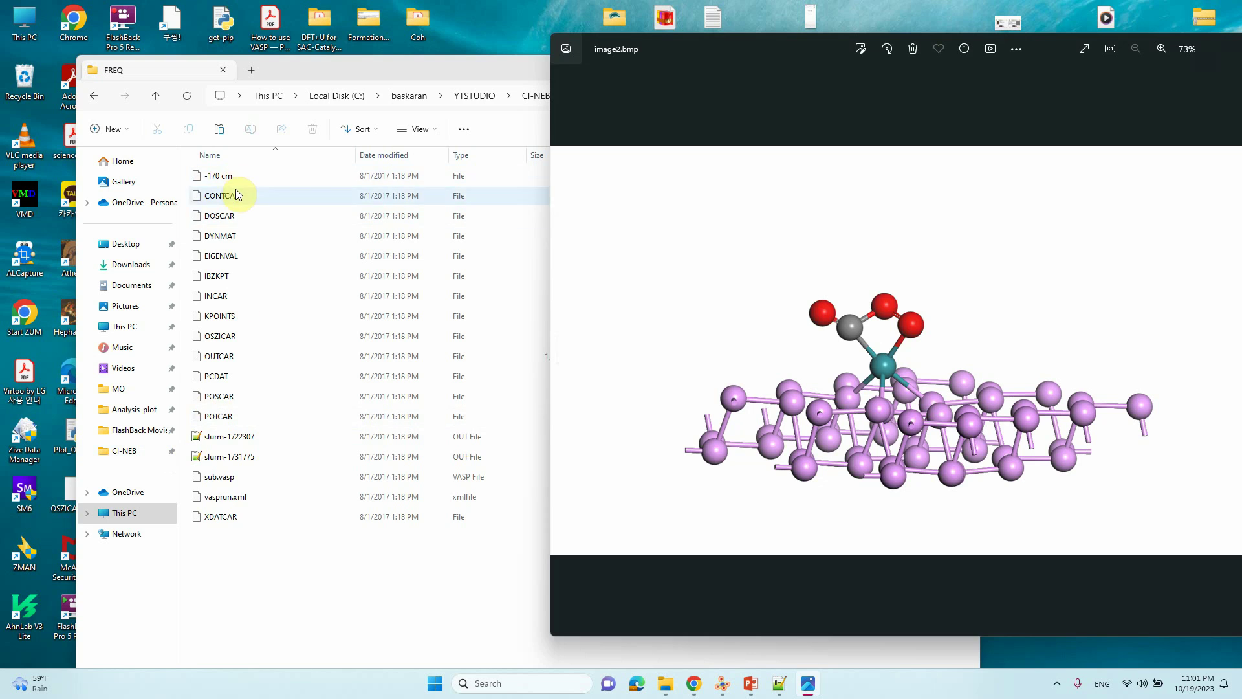
left_click(156, 96)
left_click(157, 96)
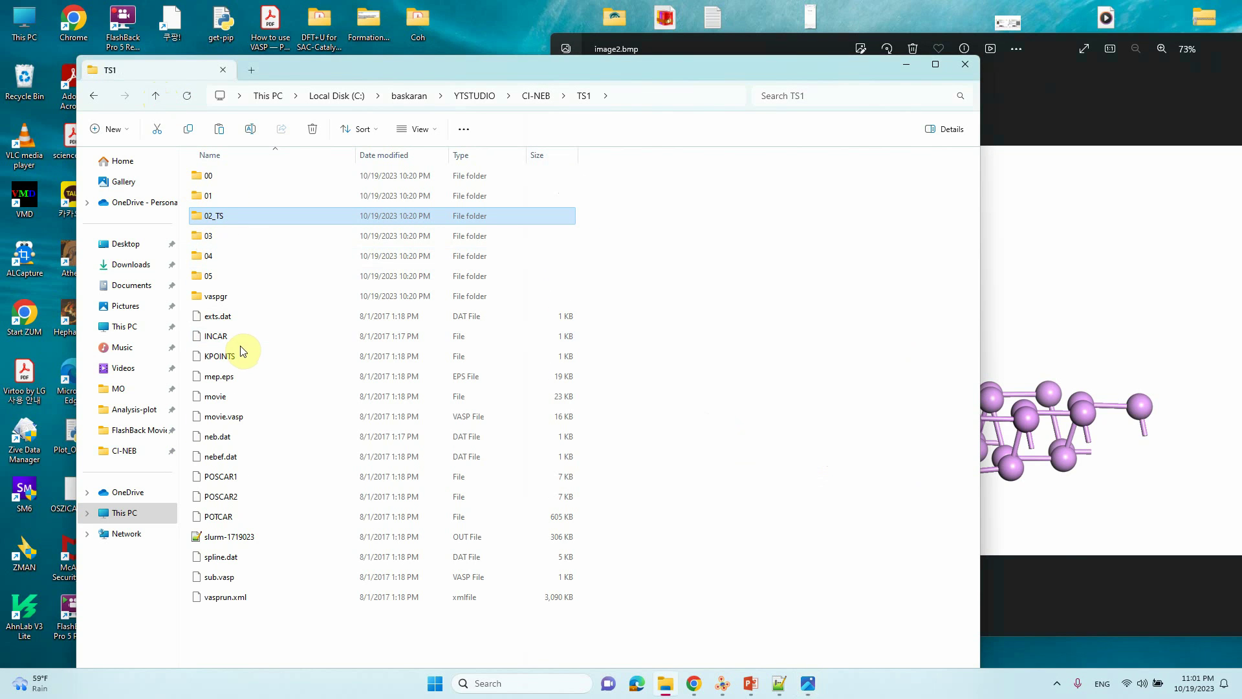
Open mep.eps just once with Adobe Photoshop 2023 through Open with.
left_click(227, 420)
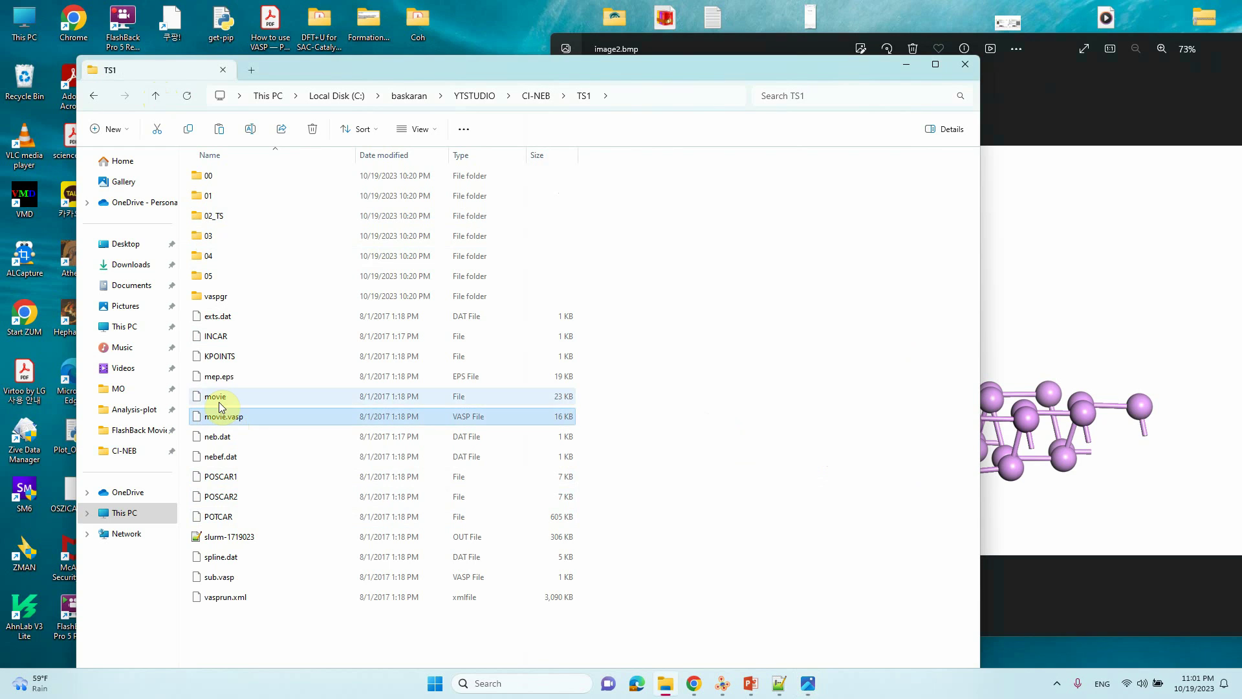
right_click(216, 376)
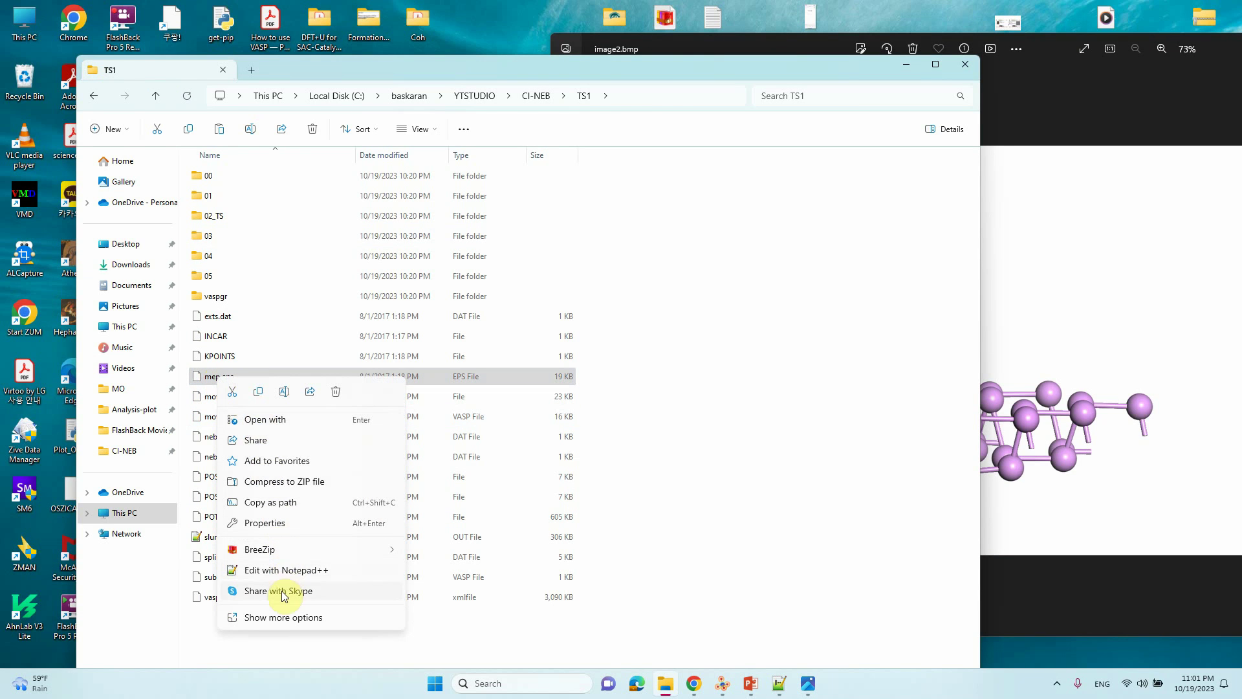
left_click(275, 424)
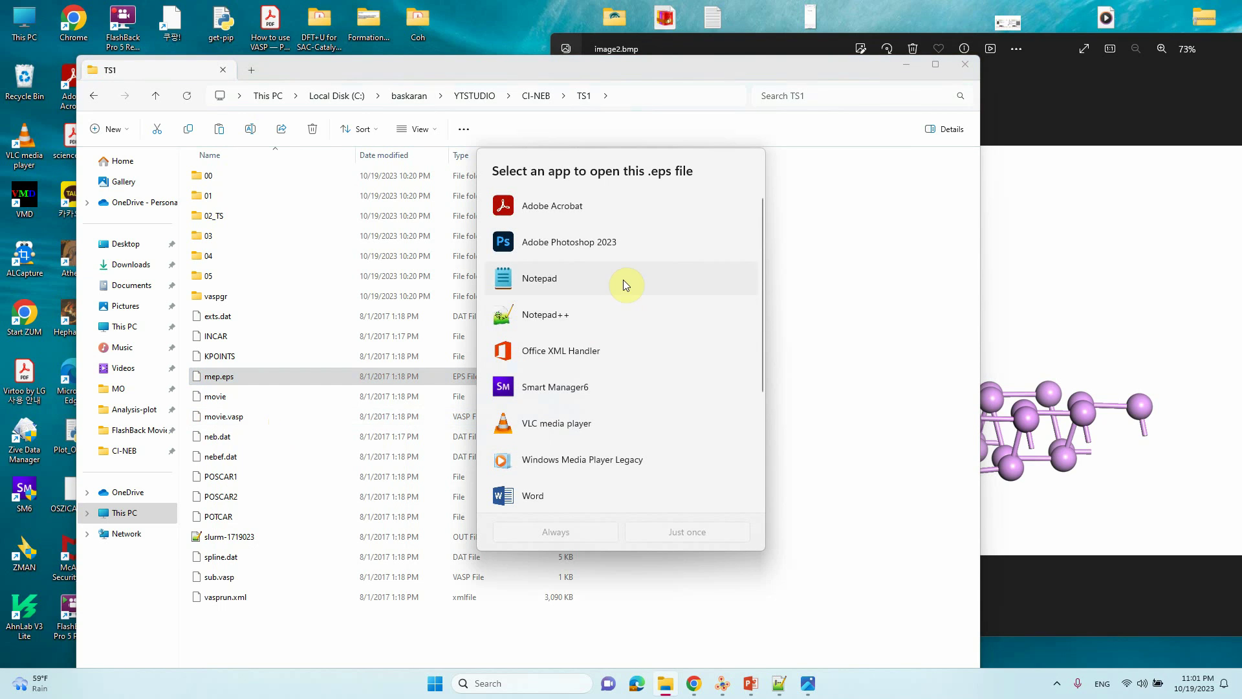
left_click(551, 249)
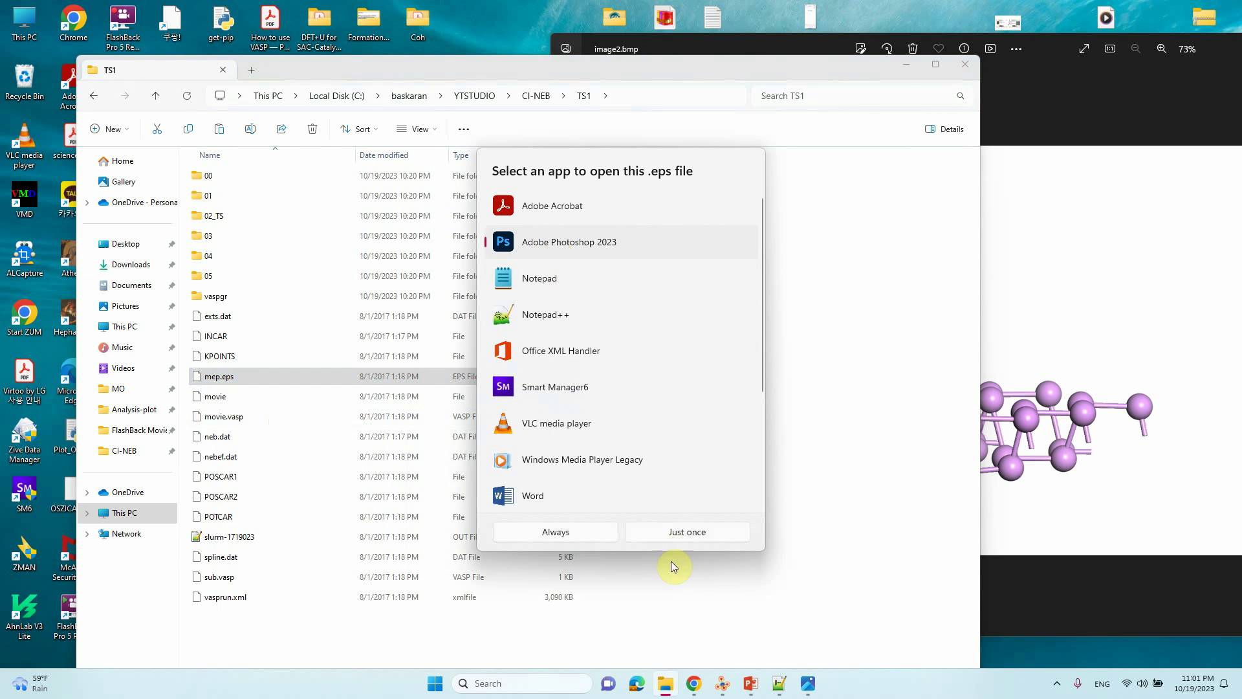
left_click(686, 531)
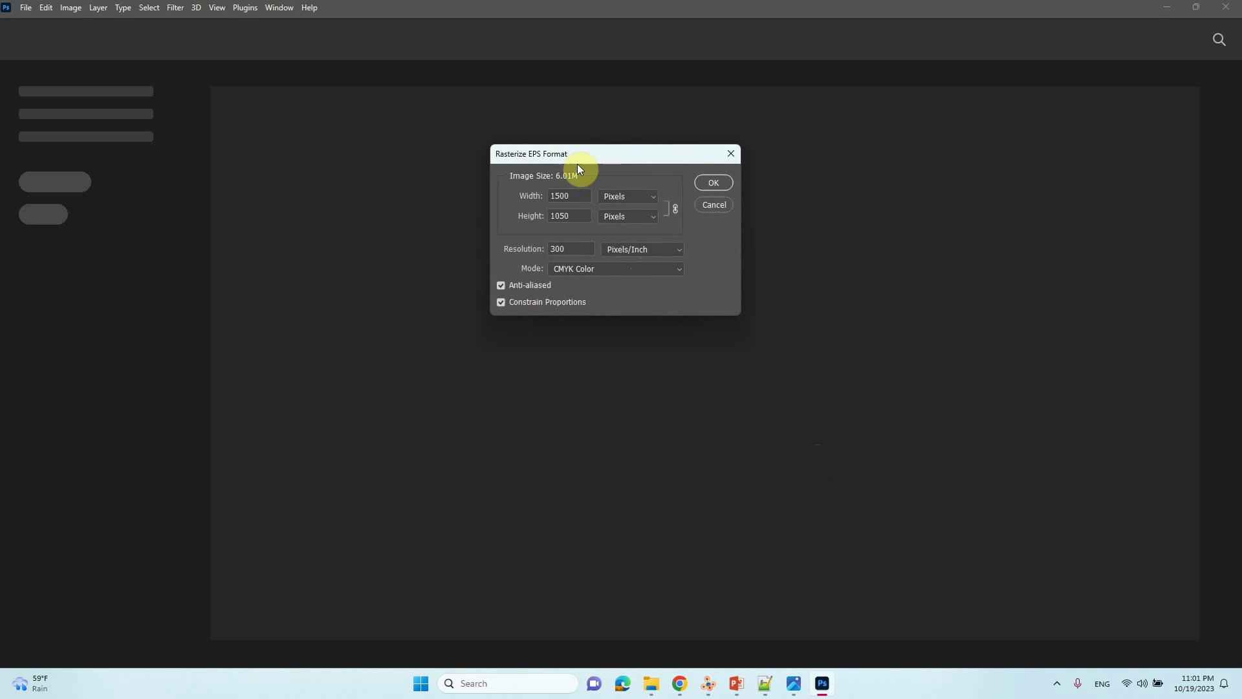
Accept the 1500×1050, 300 ppi rasterization to view the energy plot, then minimize Photoshop.
left_click(713, 183)
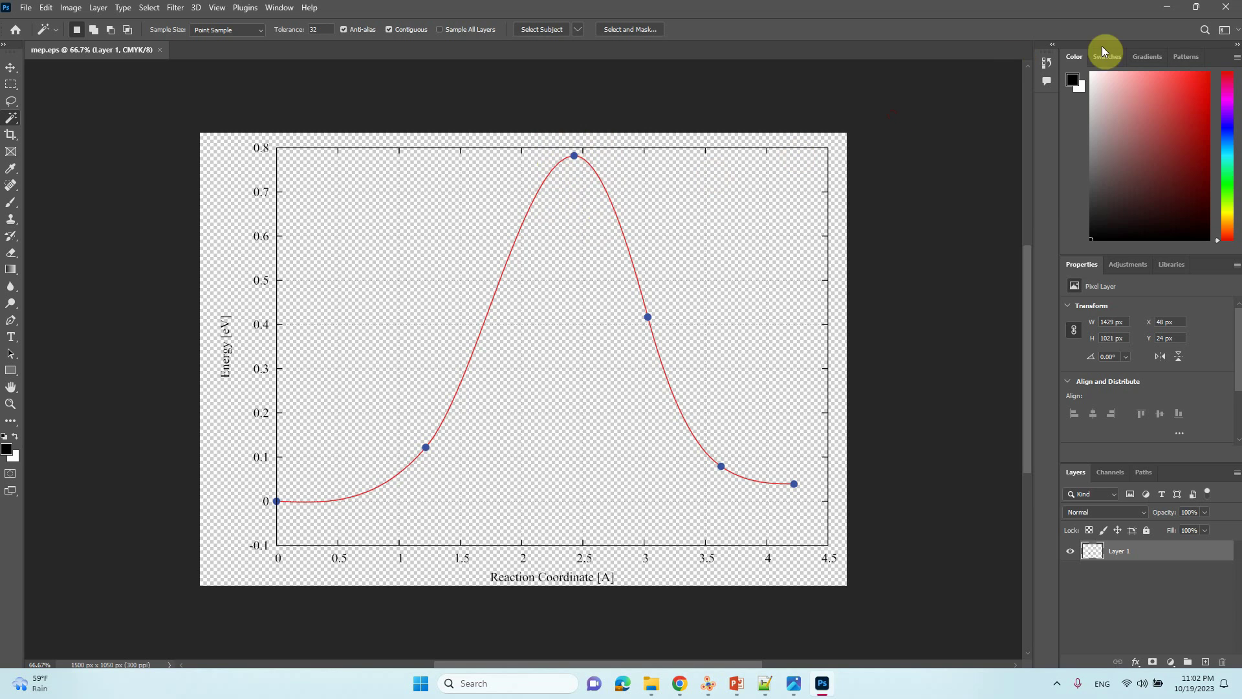
left_click(1163, 16)
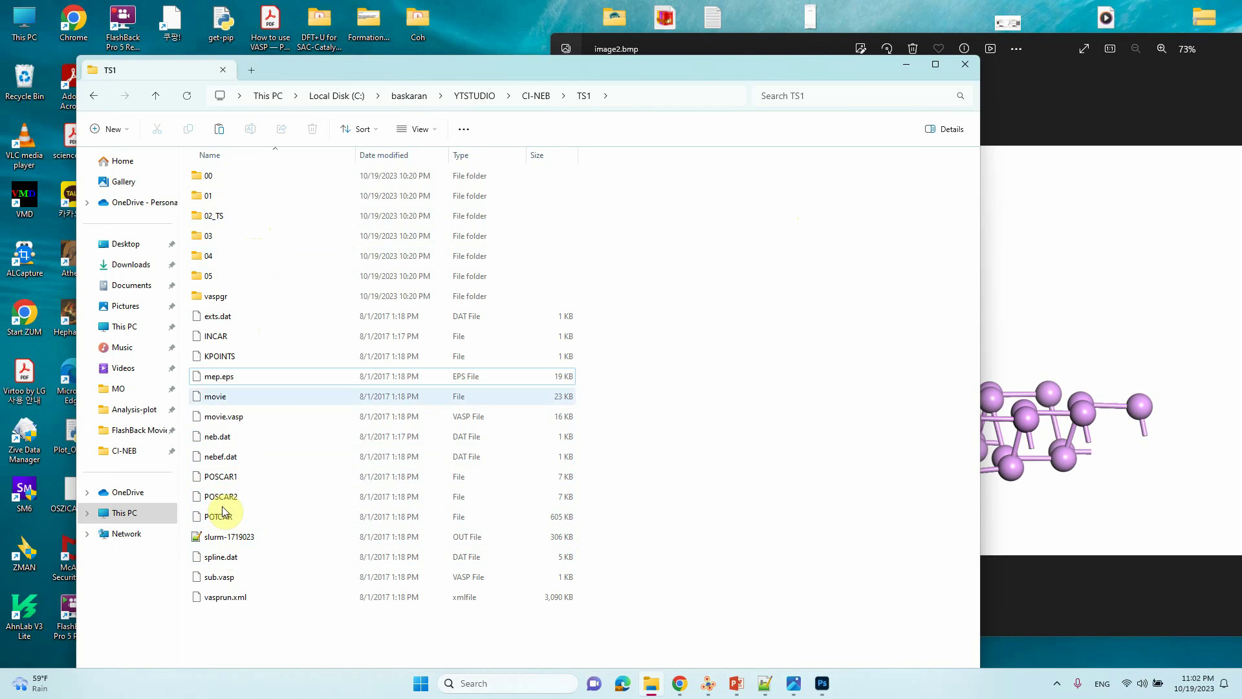
Open sub.vasp from the TS1 folder with Edit with Notepad++.
left_click(228, 577)
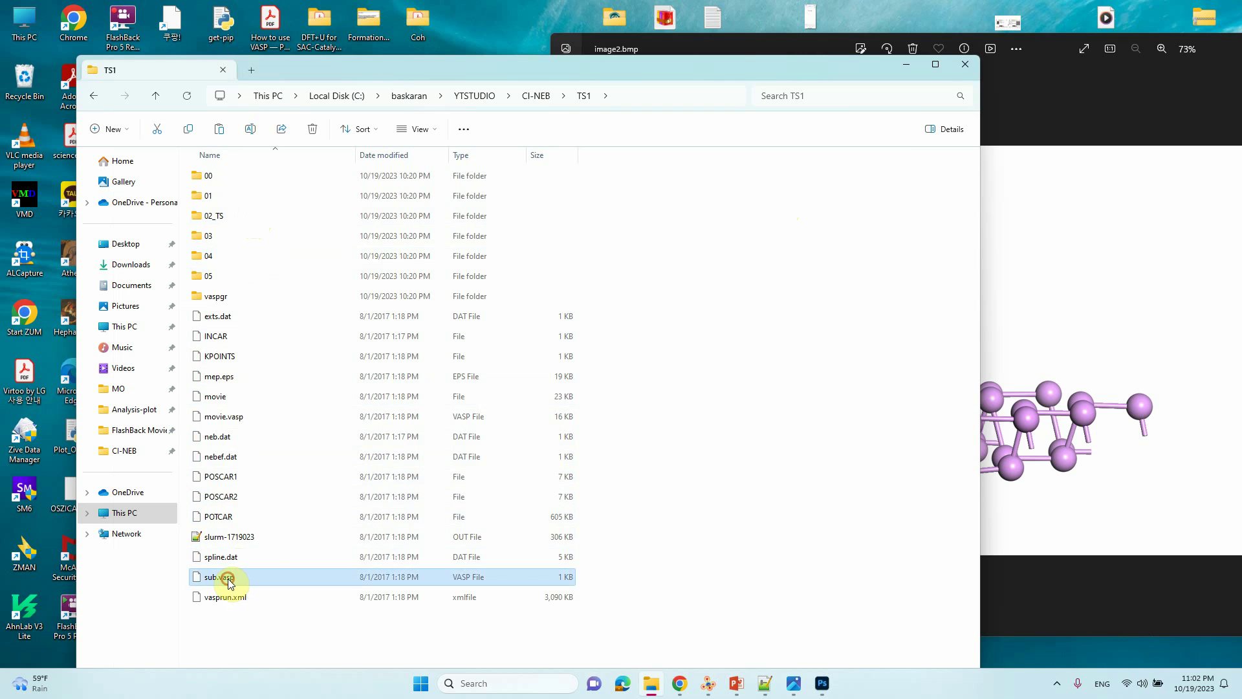
right_click(229, 580)
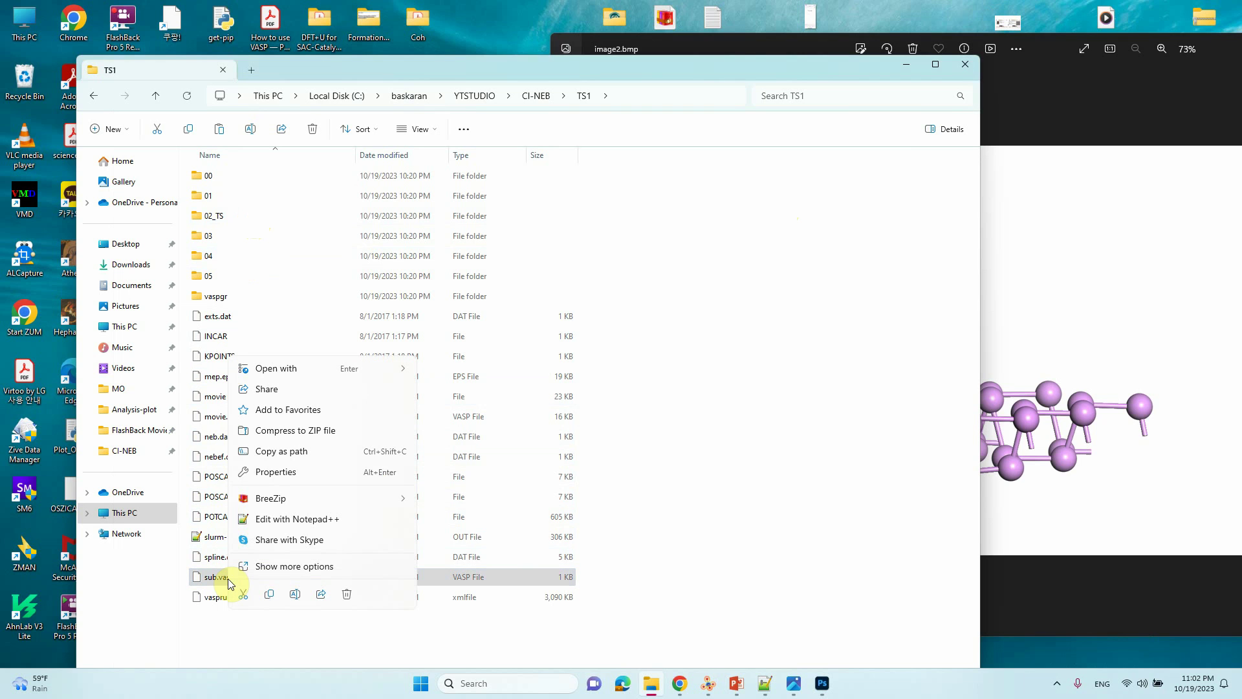
left_click(279, 518)
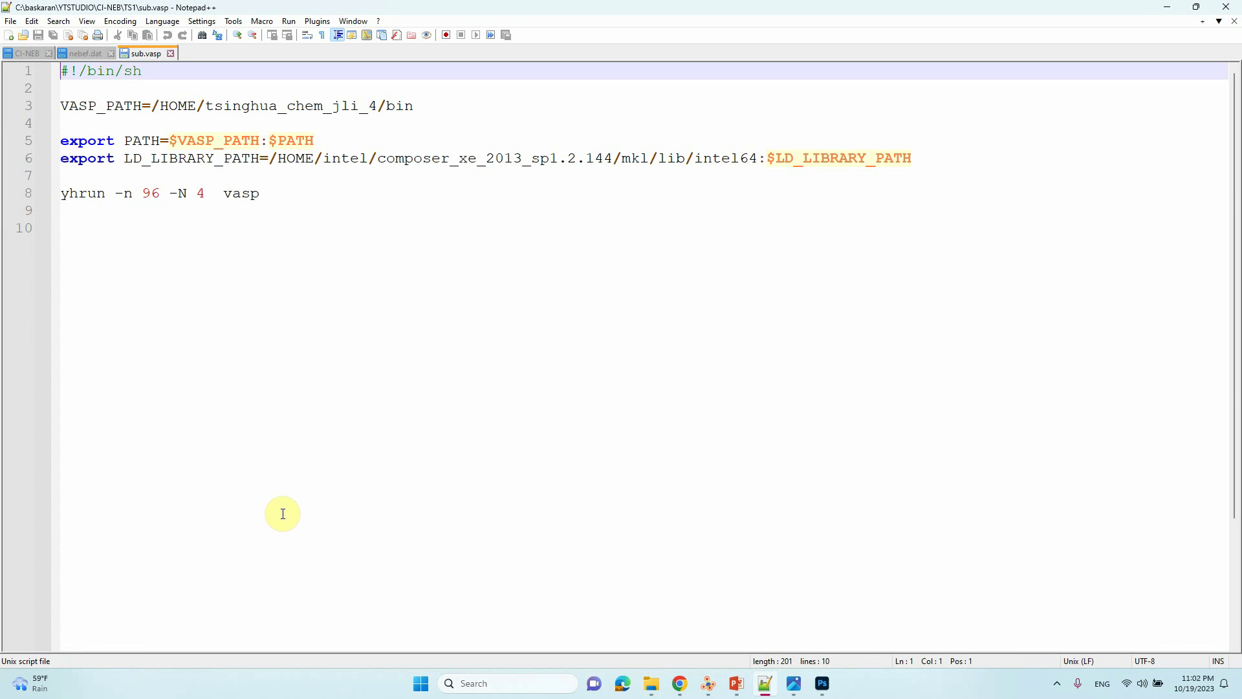
Highlight the 96 process count on the yhrun line, then start a Windows search.
left_click_drag(143, 194, 156, 194)
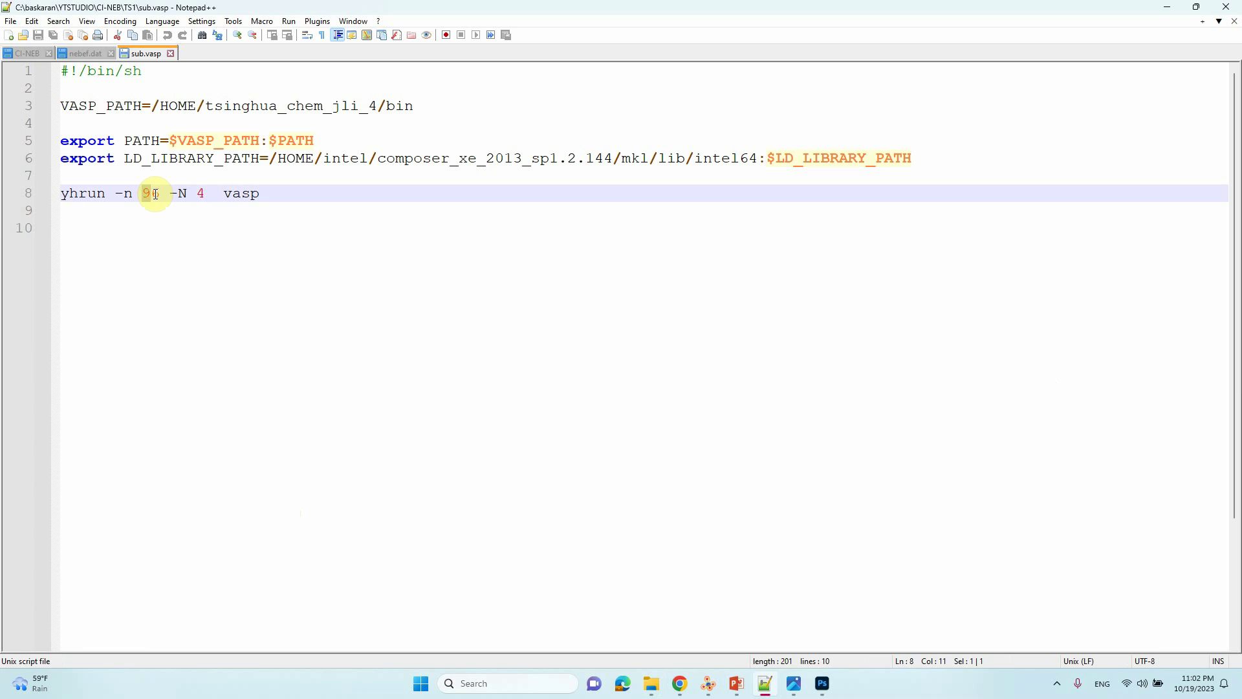
left_click(159, 195)
left_click(534, 685)
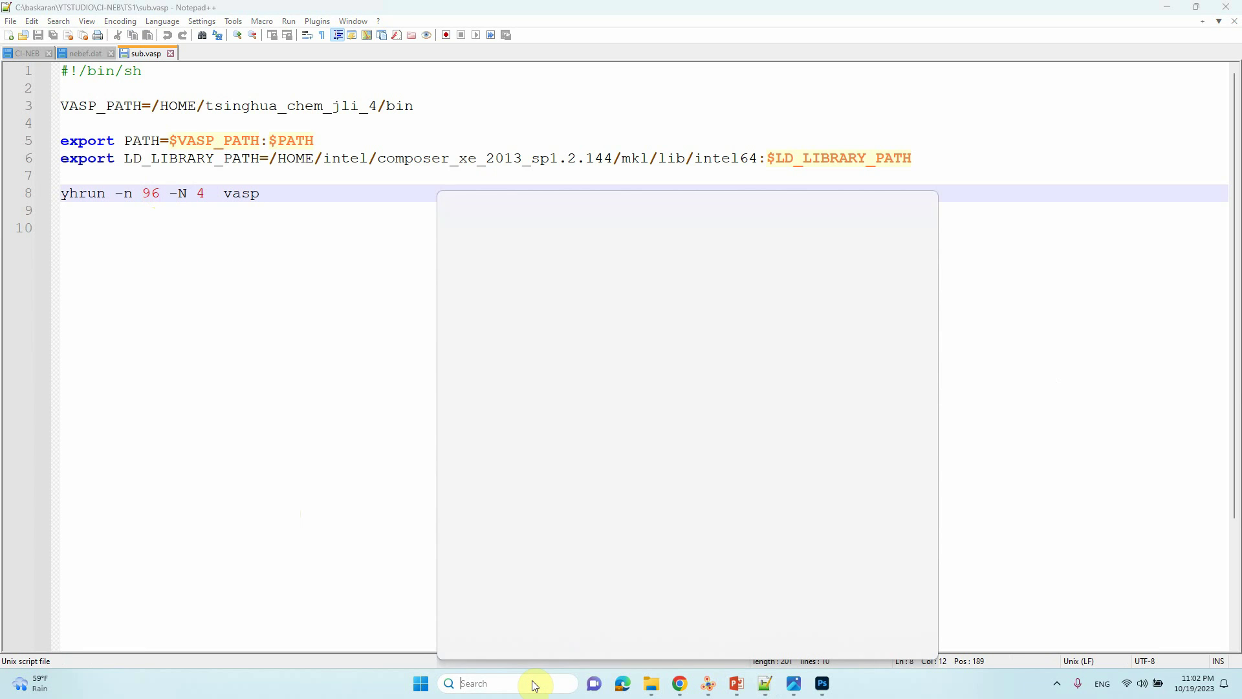
Launch Calculator by searching 'cal', compute 96 ÷ 4 = 24, then minimize it.
type("cal")
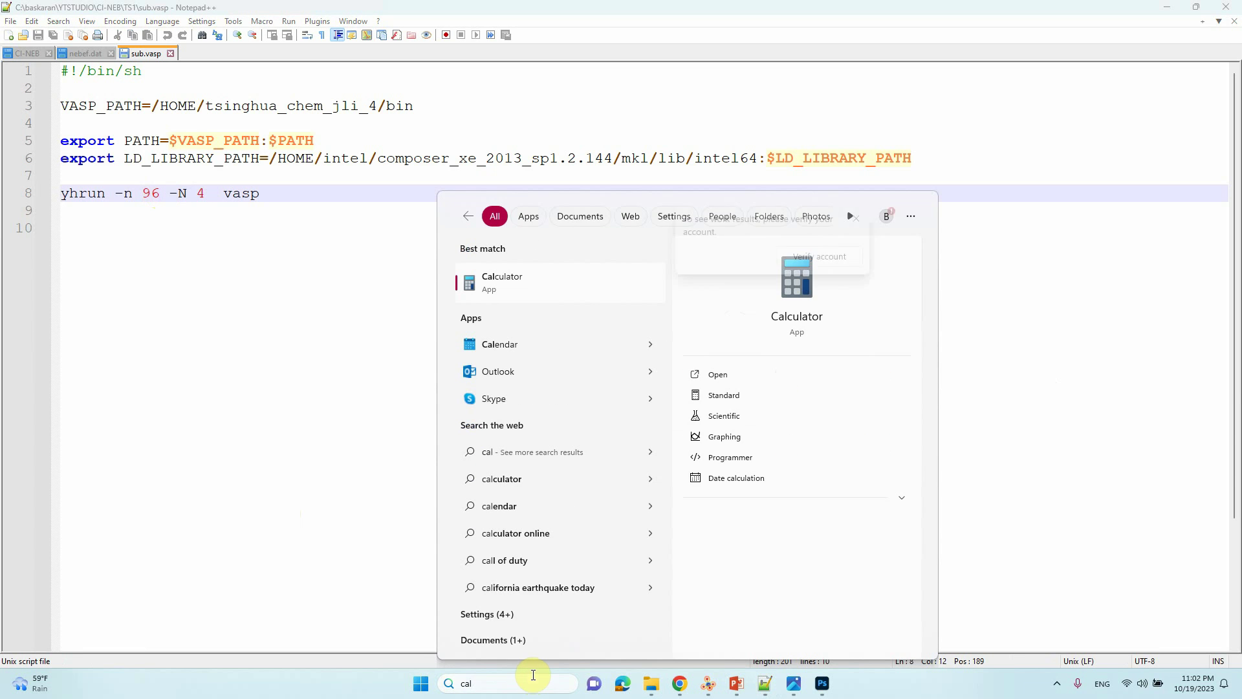
key("Return")
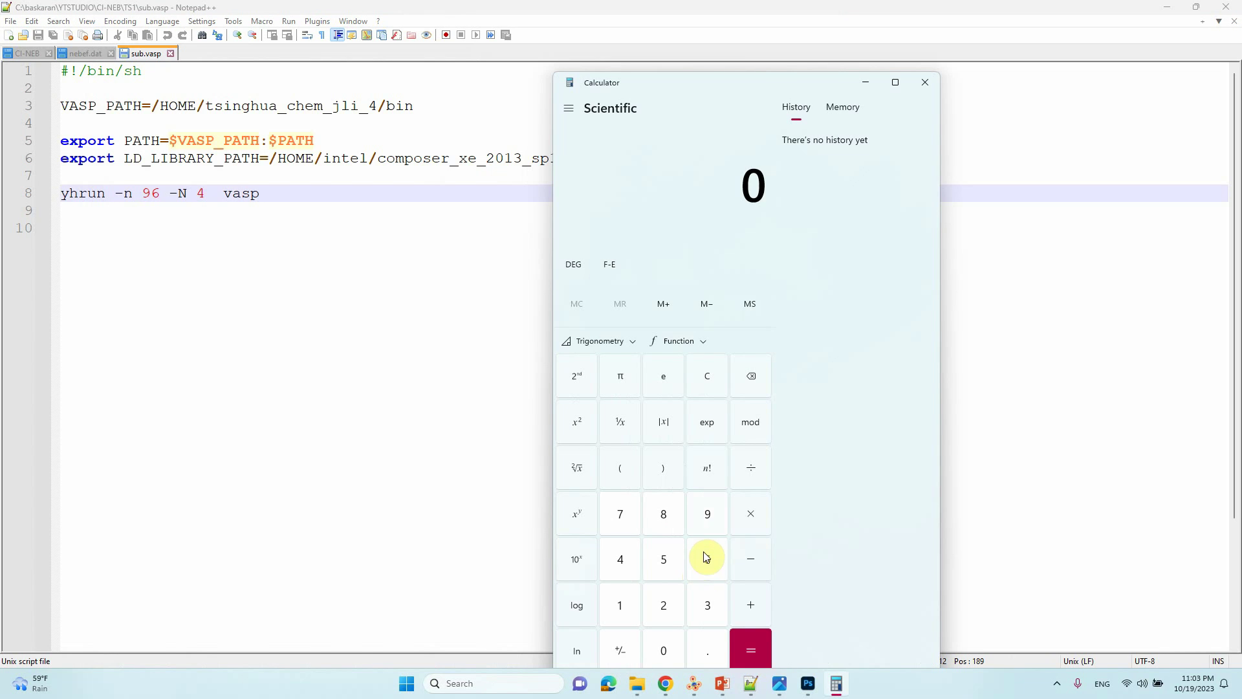
left_click(707, 513)
left_click(707, 557)
left_click(751, 467)
left_click(622, 560)
left_click(744, 650)
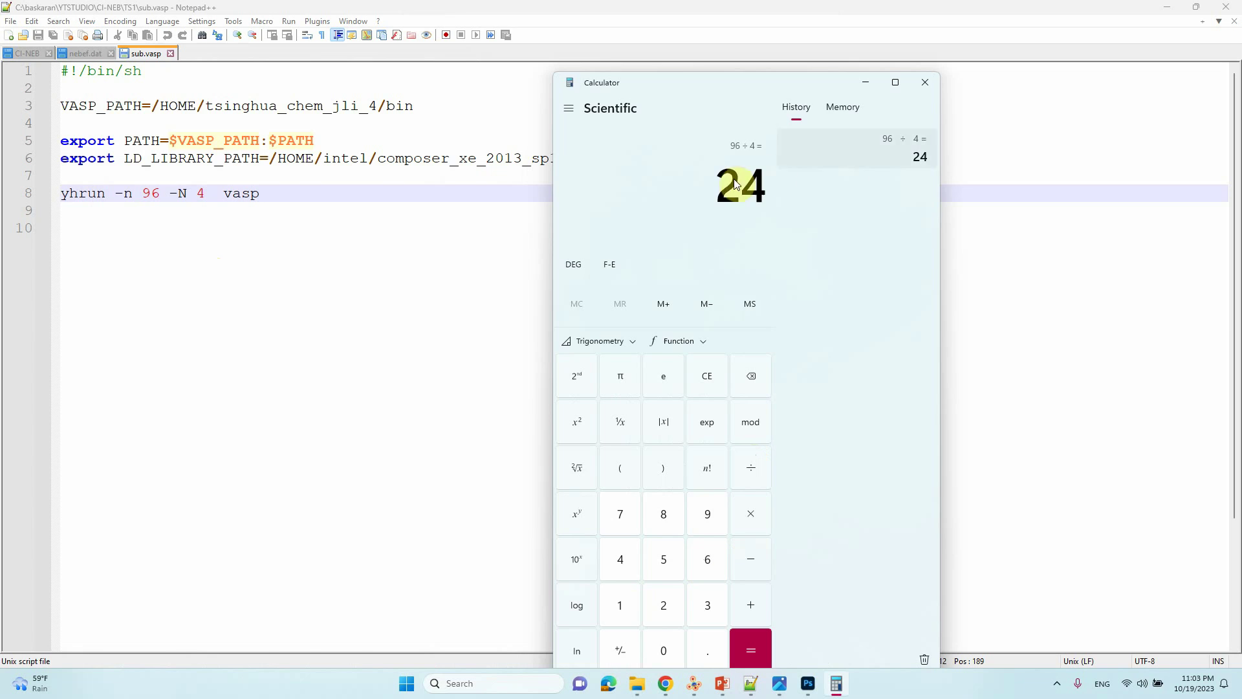
left_click(860, 80)
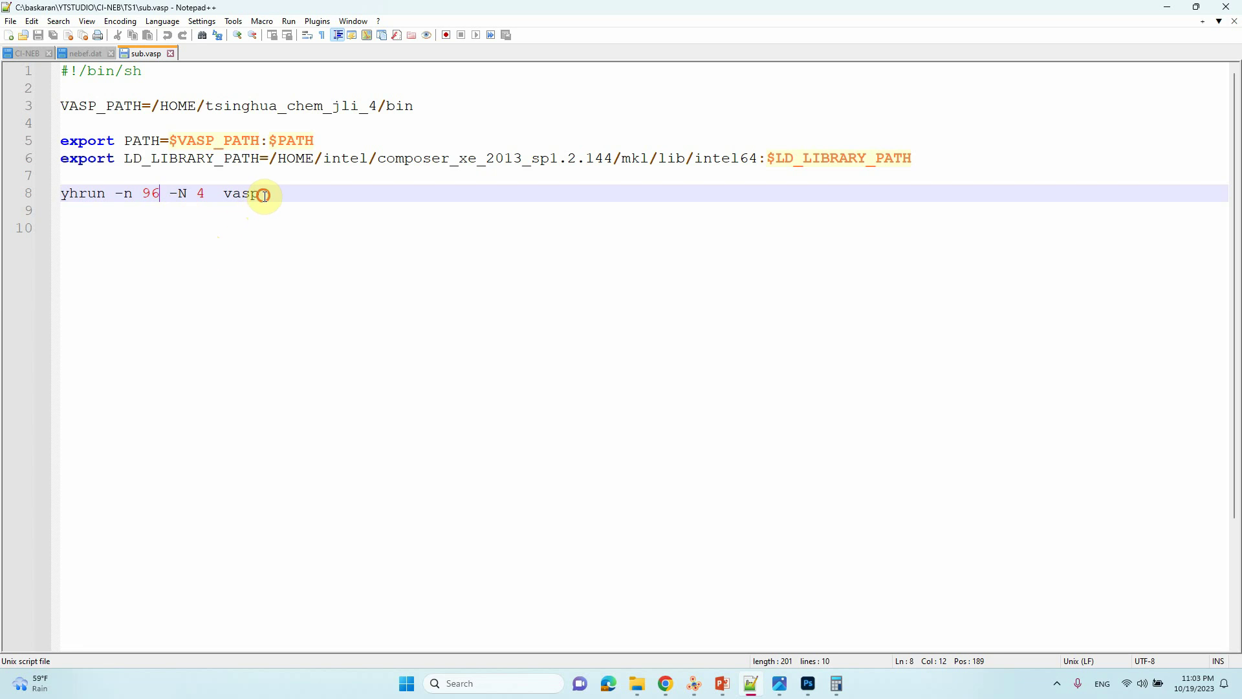
Highlight the whole sub.vasp job script, then close Notepad++ to return to the TS1 folder.
left_click_drag(260, 194, 44, 61)
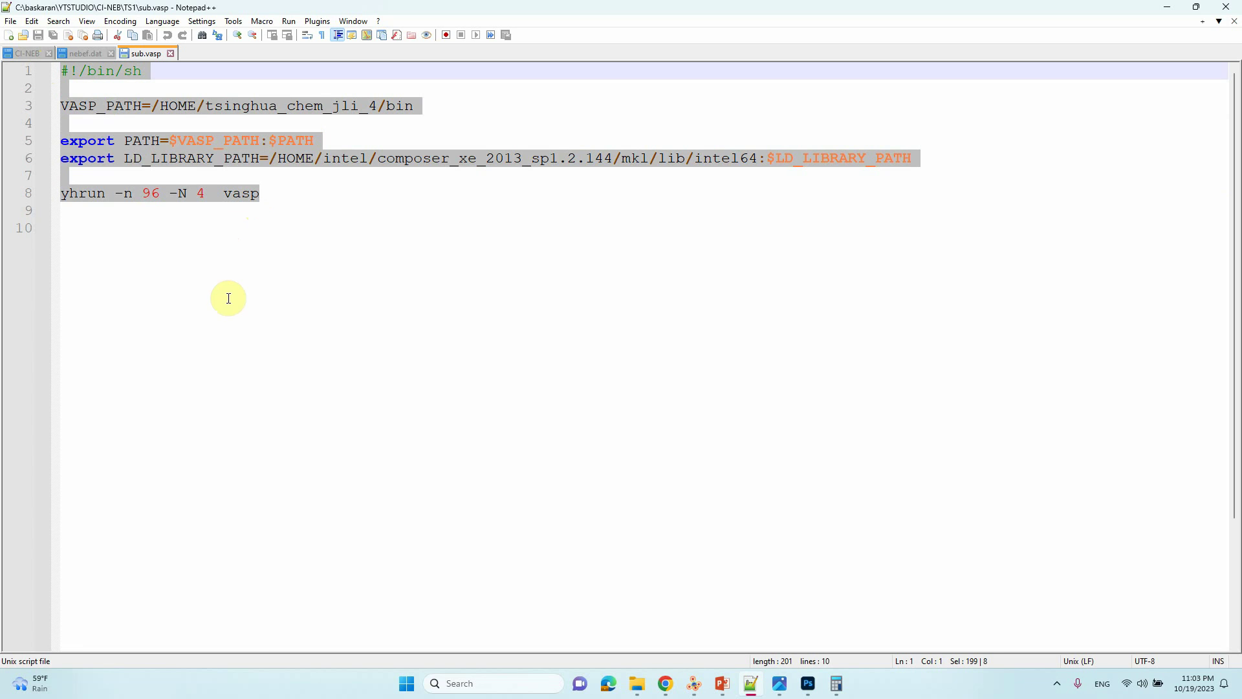
left_click(241, 260)
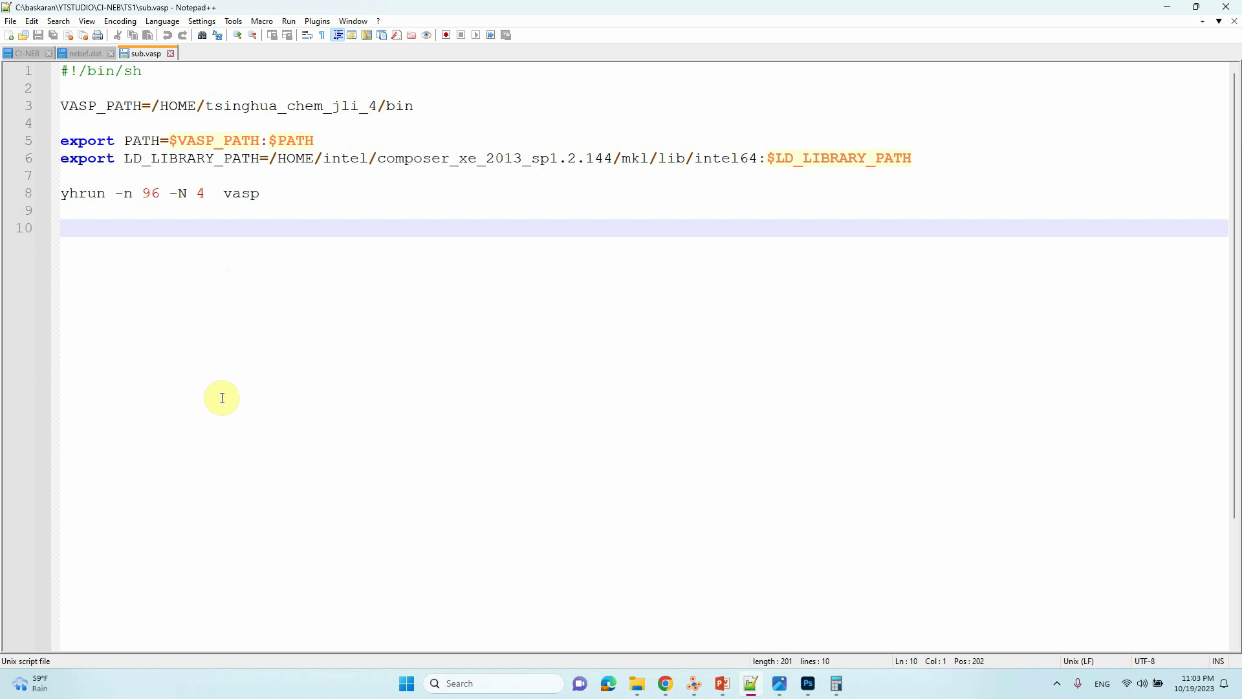
left_click(1226, 7)
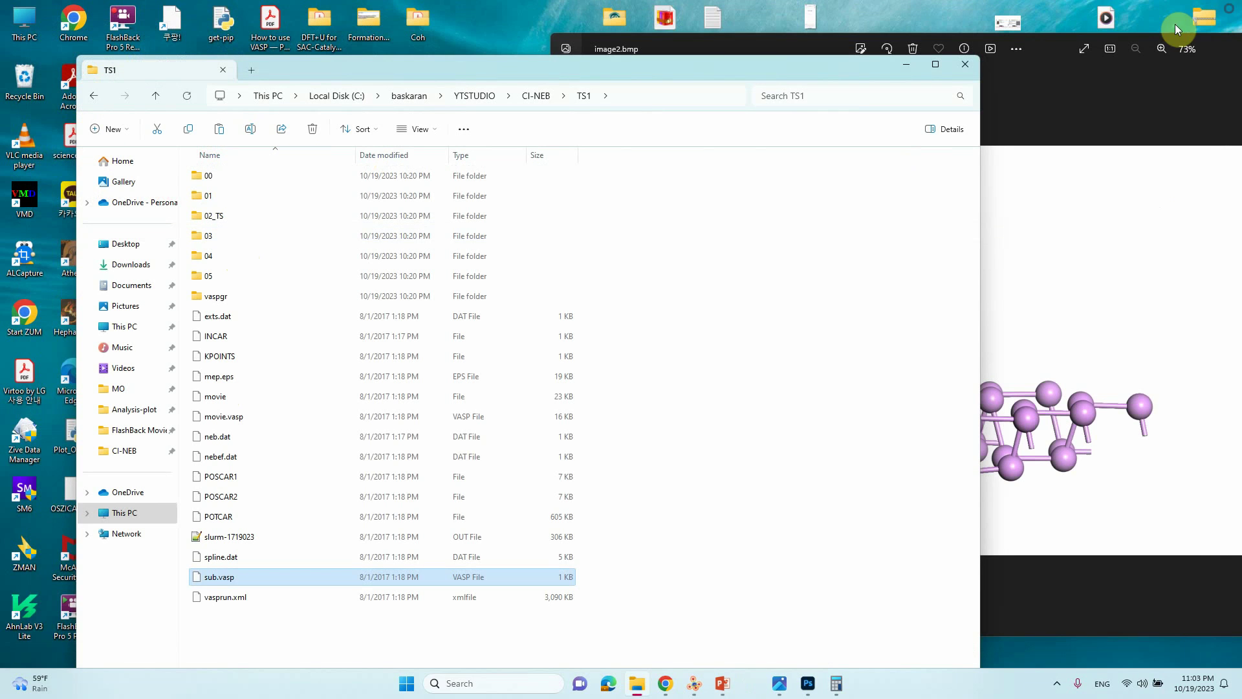
Minimize the TS1 File Explorer window and advance the slideshow to the Thank You slide.
left_click(925, 59)
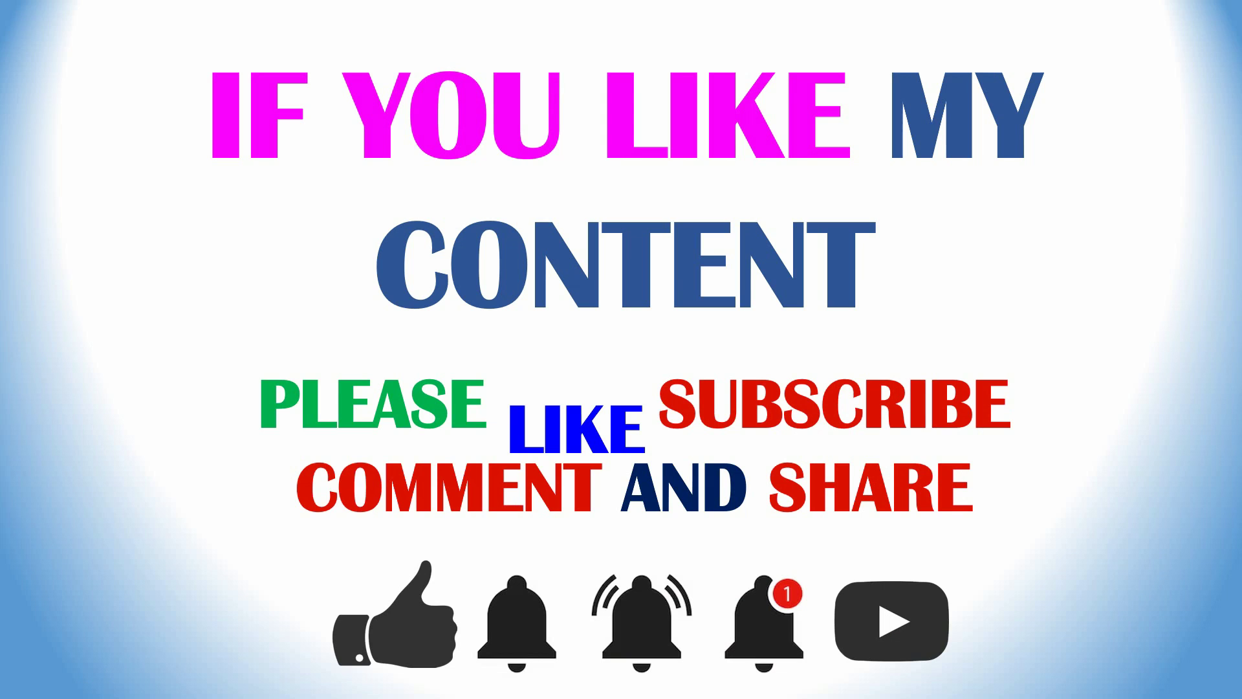
left_click(713, 660)
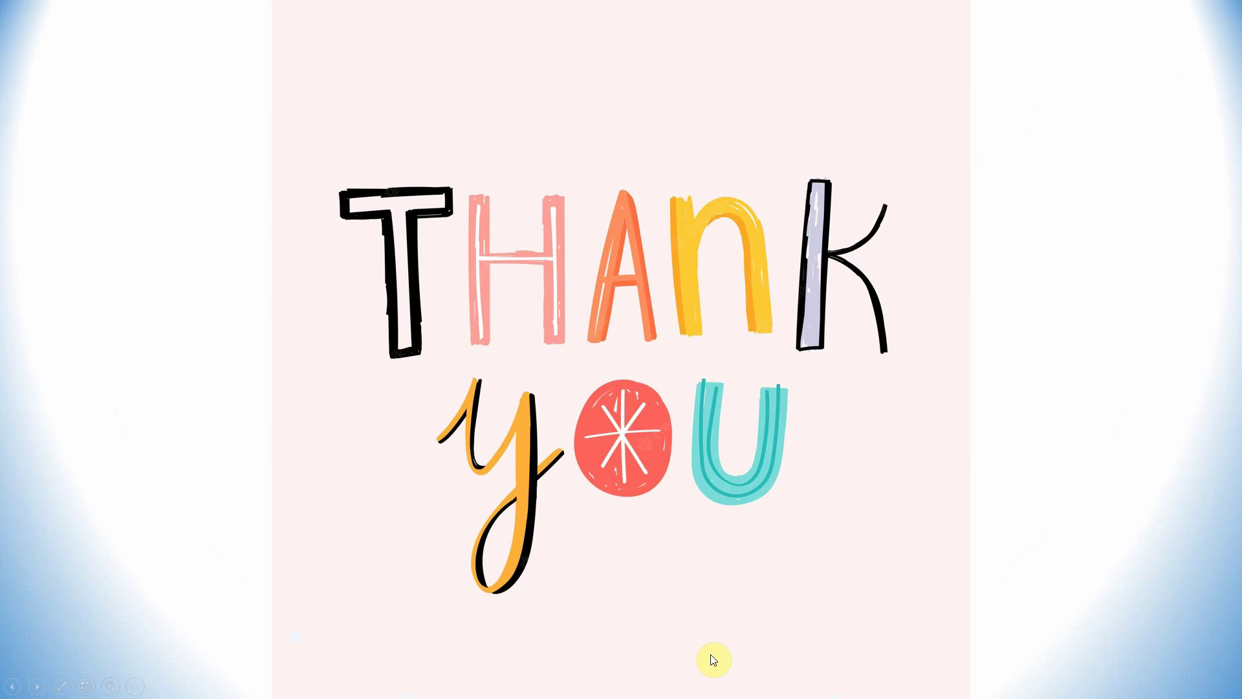